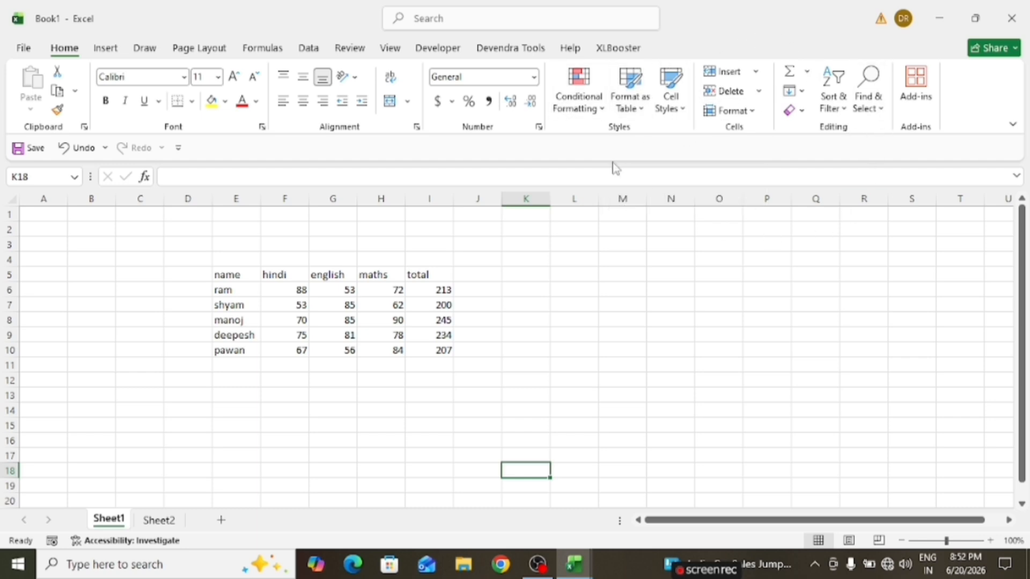
left_click(586, 297)
left_click(370, 422)
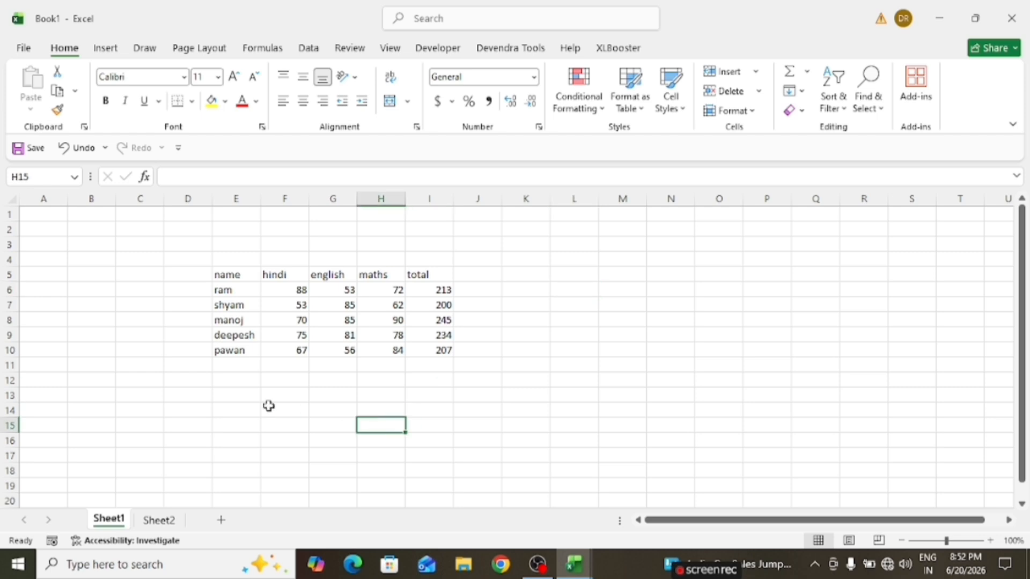
left_click(251, 399)
left_click(116, 373)
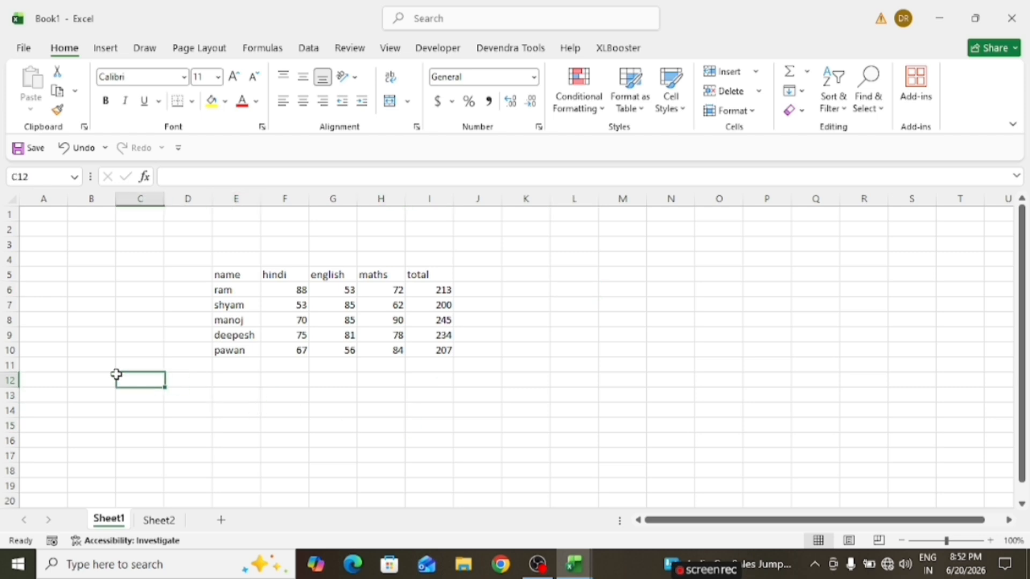
left_click(109, 320)
left_click(528, 349)
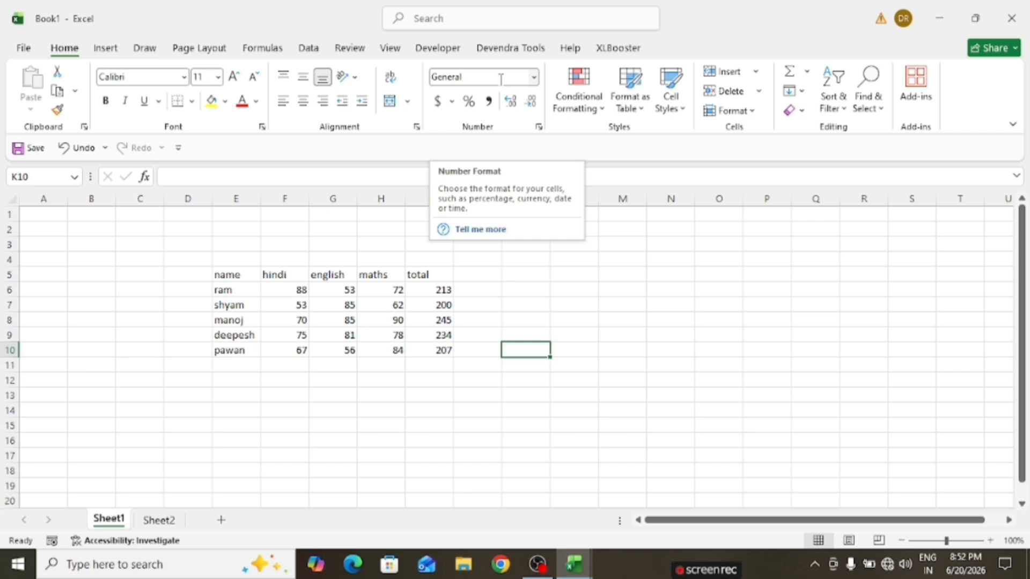
left_click(534, 79)
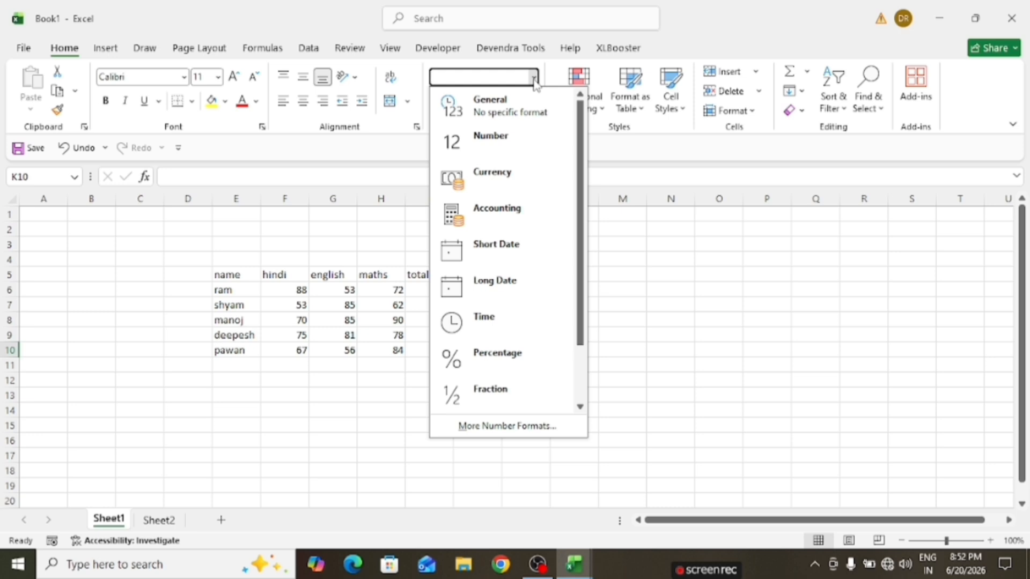
left_click(285, 494)
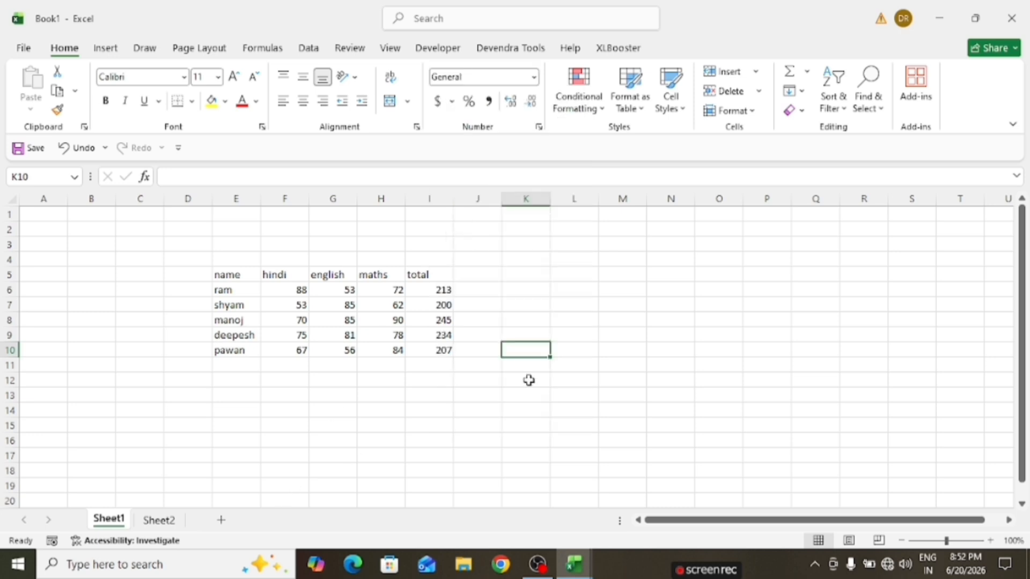
- Enter the value 24 in cell K4, beside the marks table
left_click(531, 263)
type("24")
key("Return")
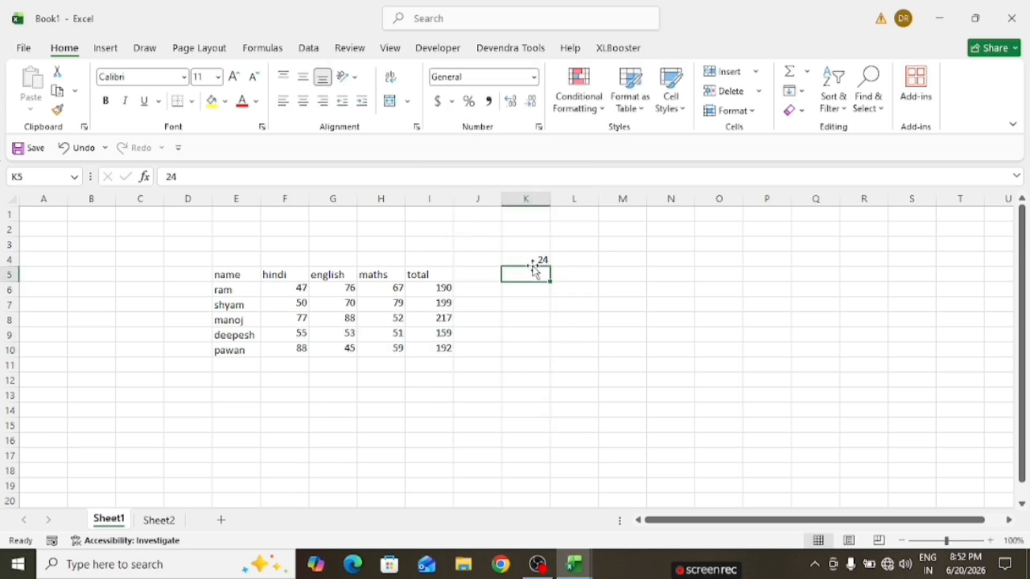
- Apply the Number format to the value in cell K4
left_click(526, 261)
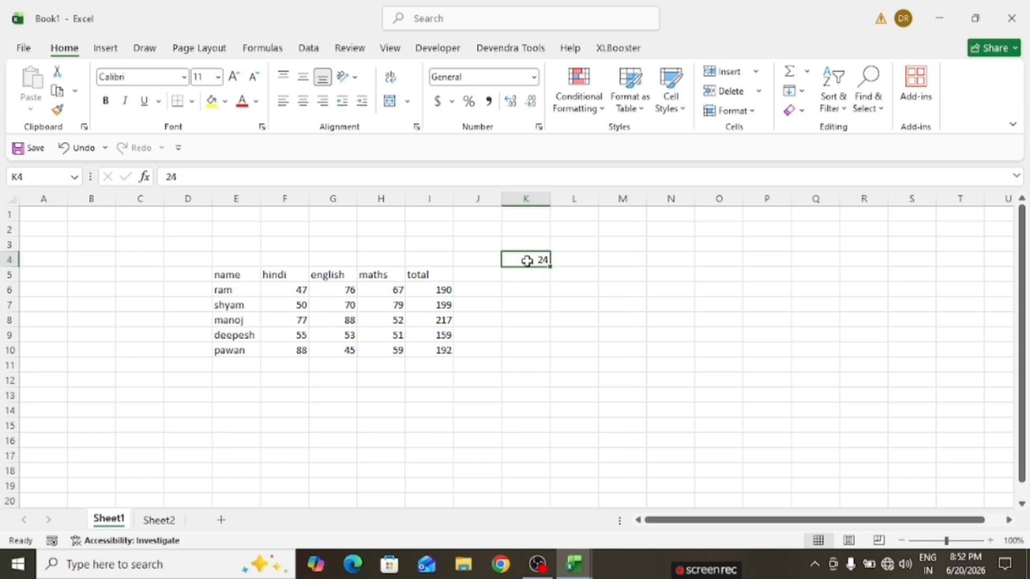
left_click(533, 77)
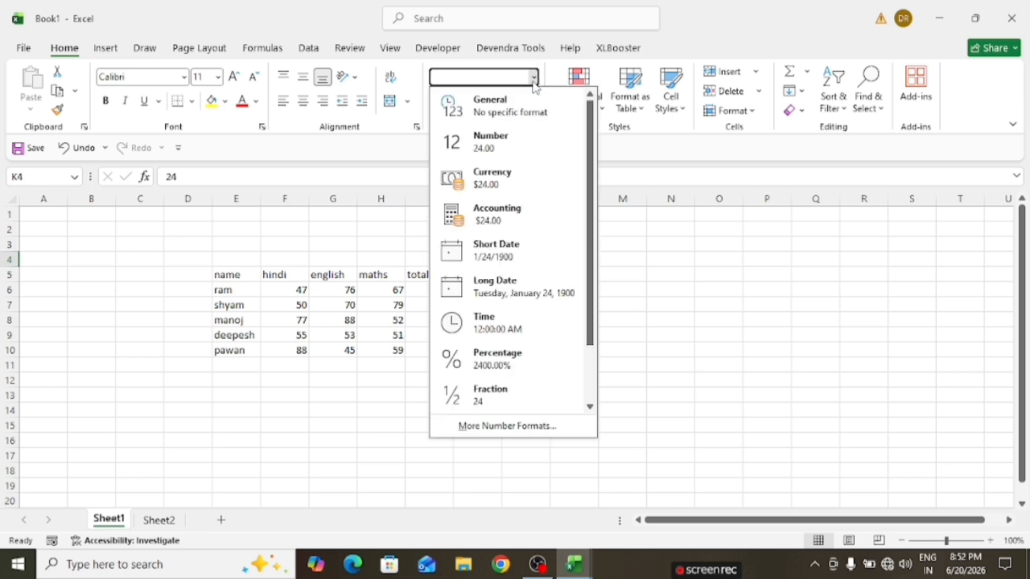
left_click(513, 142)
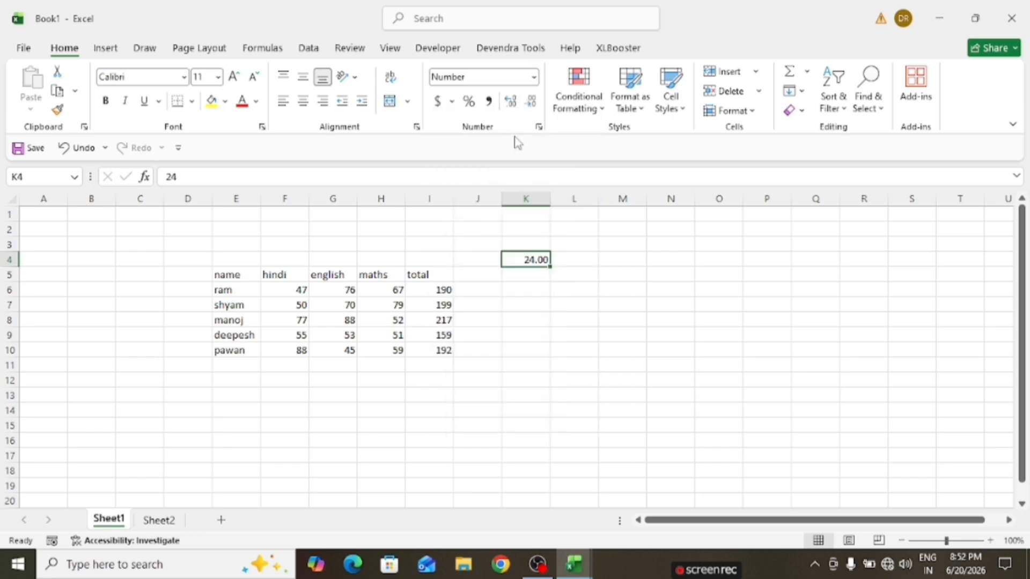
- Try the Currency format on cell K4, followed by the Fraction format
left_click(533, 79)
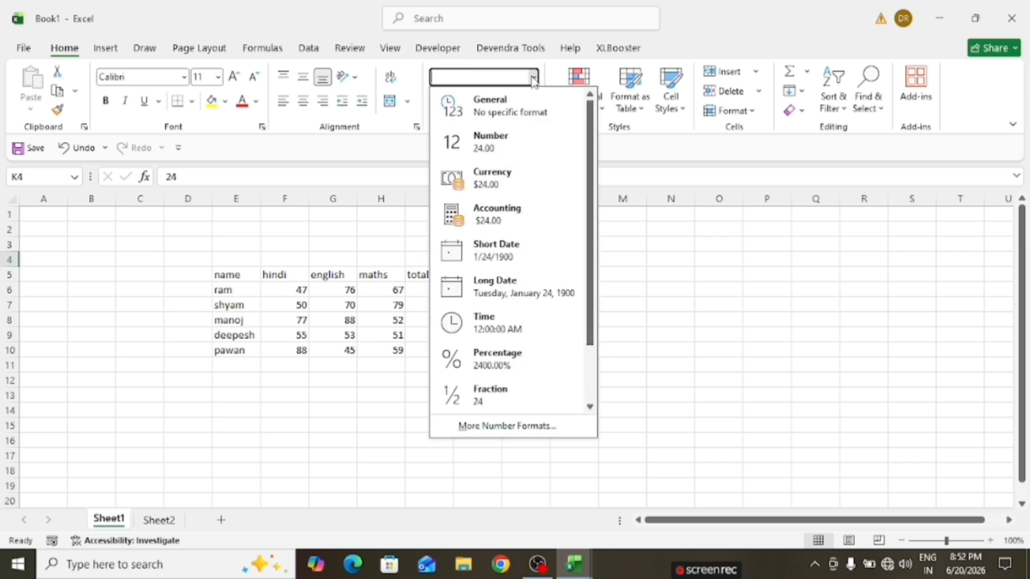
left_click(518, 176)
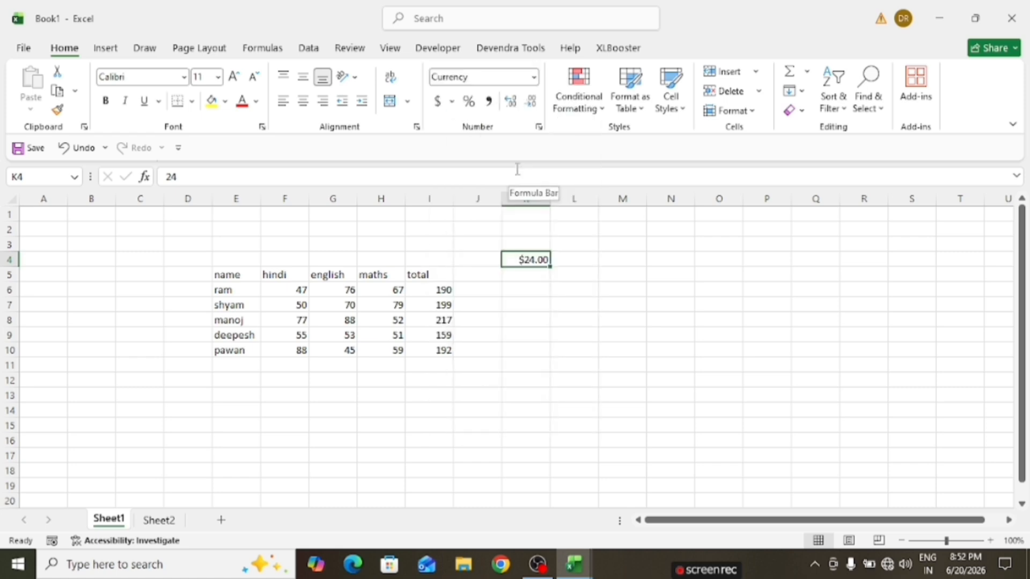
left_click(533, 81)
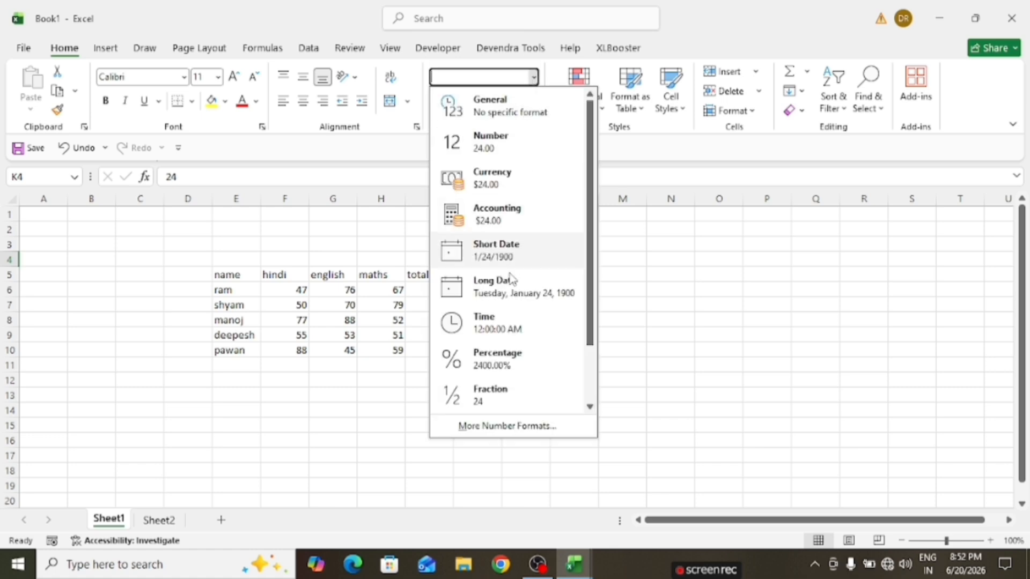
left_click(434, 414)
- Enter the value 253456 in cell K6
left_click(545, 292)
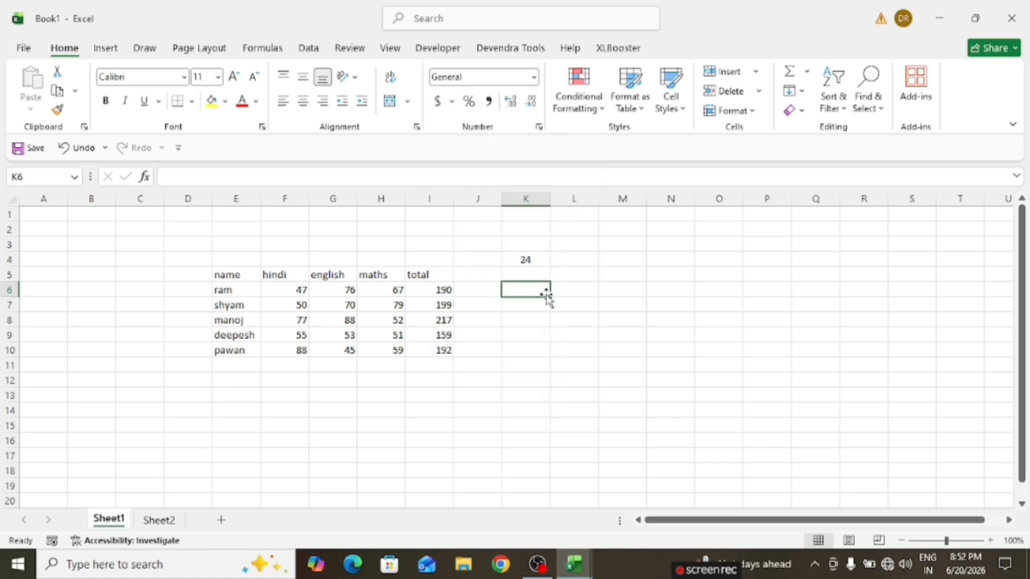
type("25")
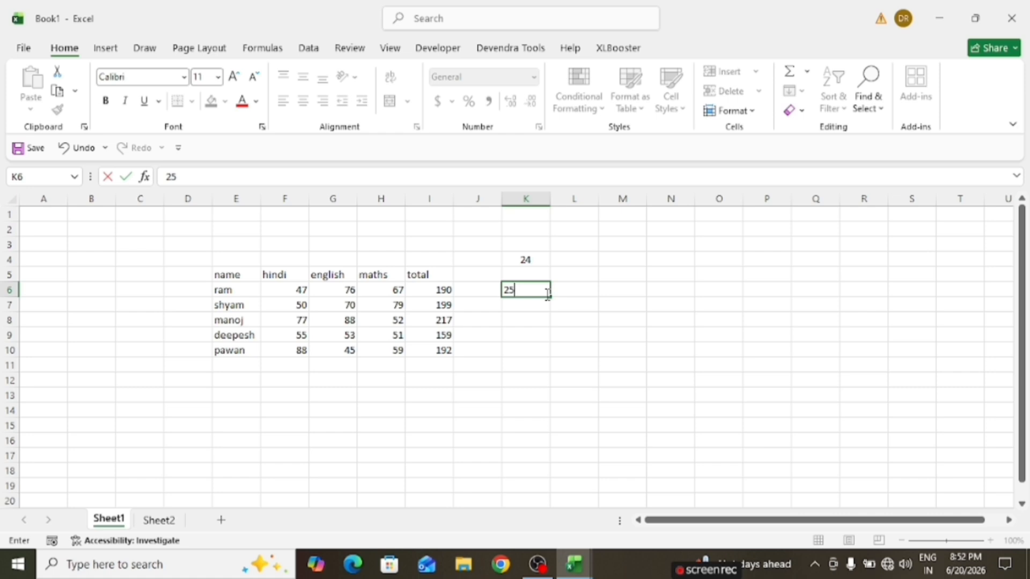
type("3456")
key("Return")
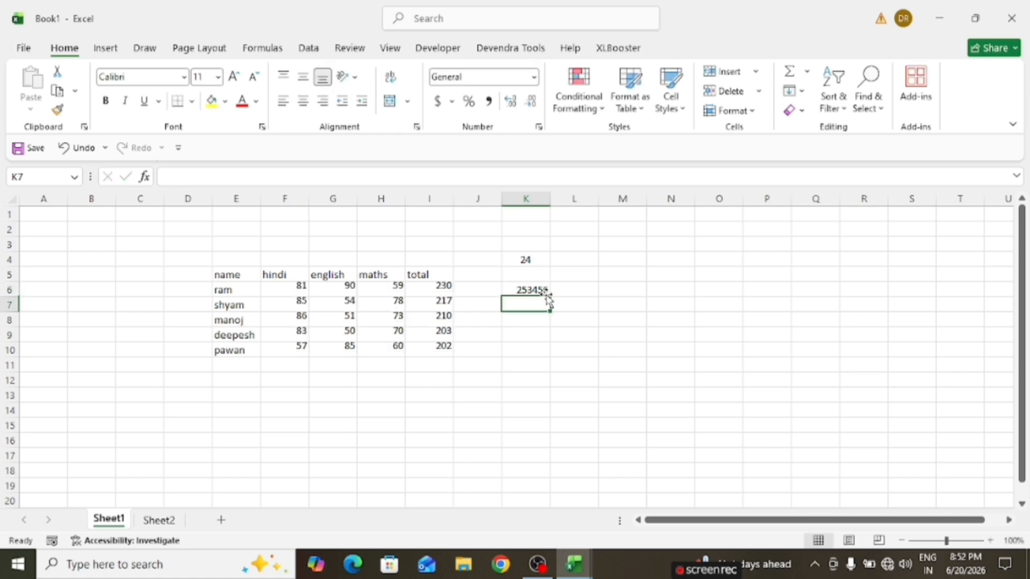
- Apply the Short Date format to the value in cell K6
left_click(515, 288)
left_click(533, 77)
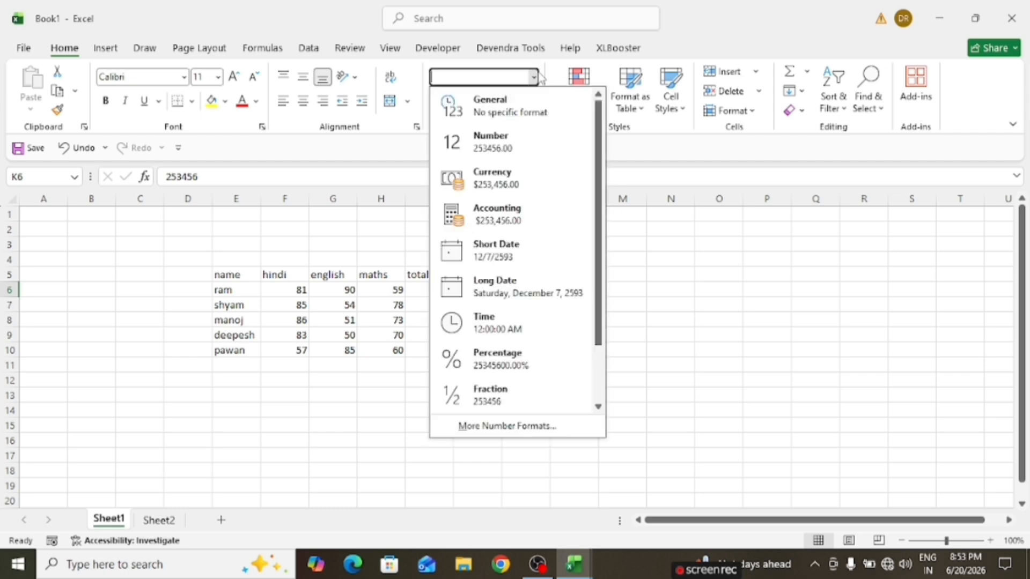
left_click(524, 259)
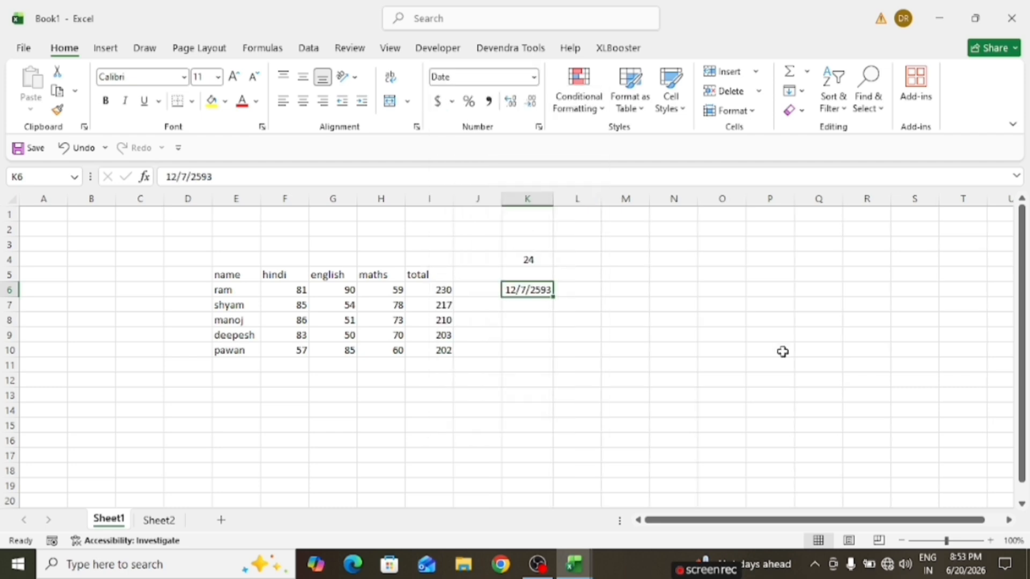
- Set the format of cell K6 to Number with two decimals
left_click(534, 78)
left_click(505, 153)
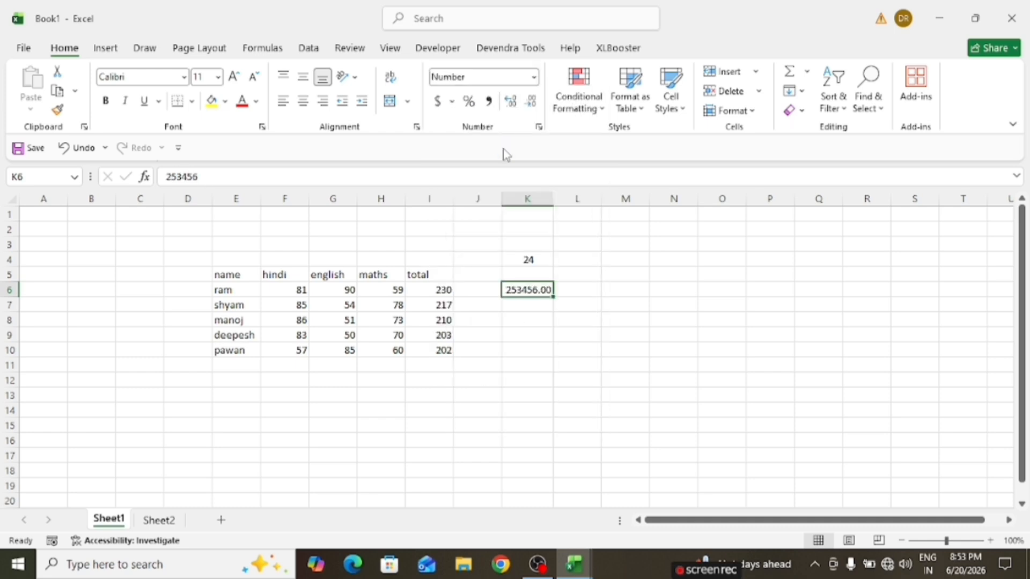
left_click(534, 79)
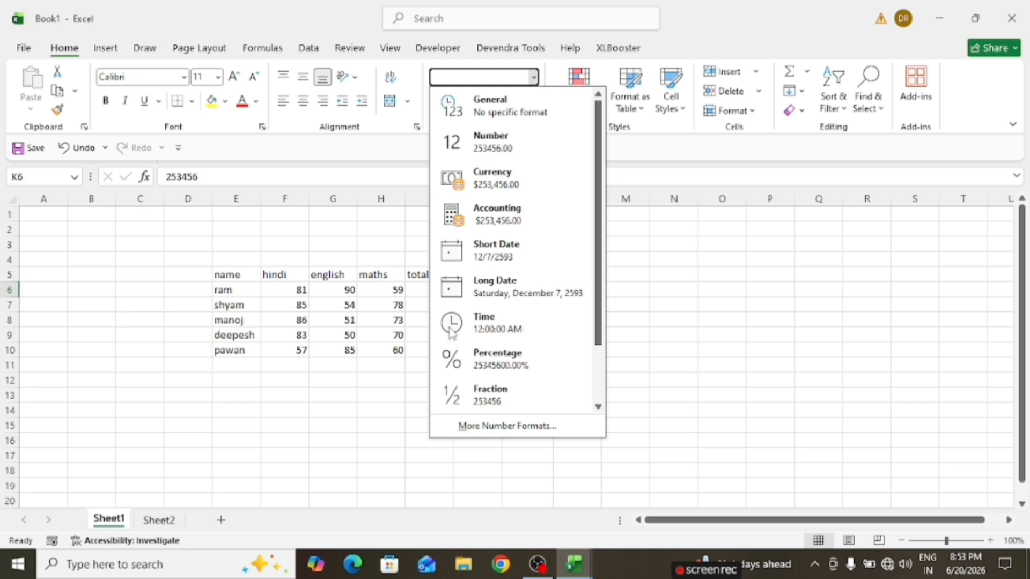
left_click(362, 465)
- Enter the date 12/12/2012 in cell I13, below the total column
left_click(434, 390)
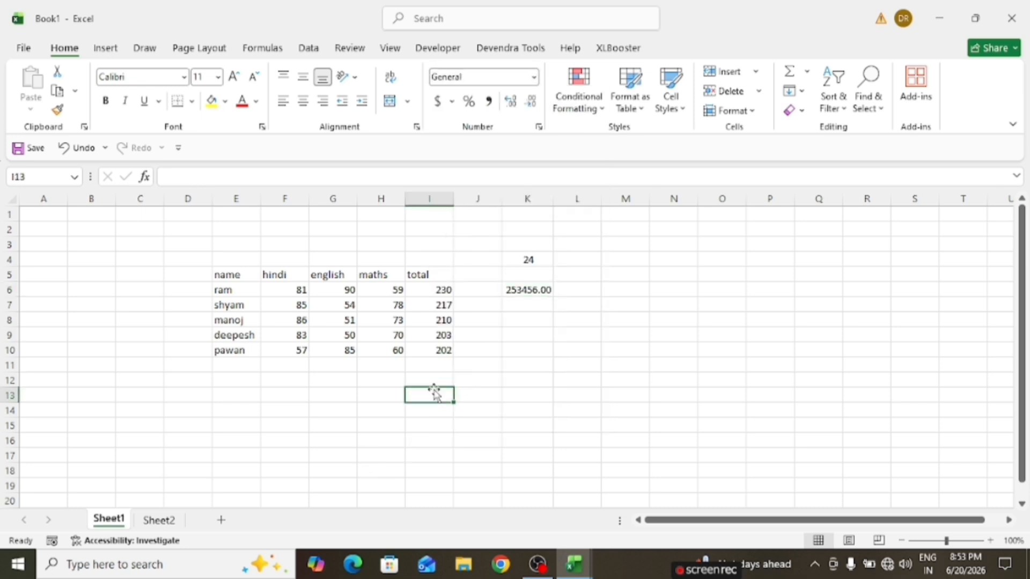
type("12/")
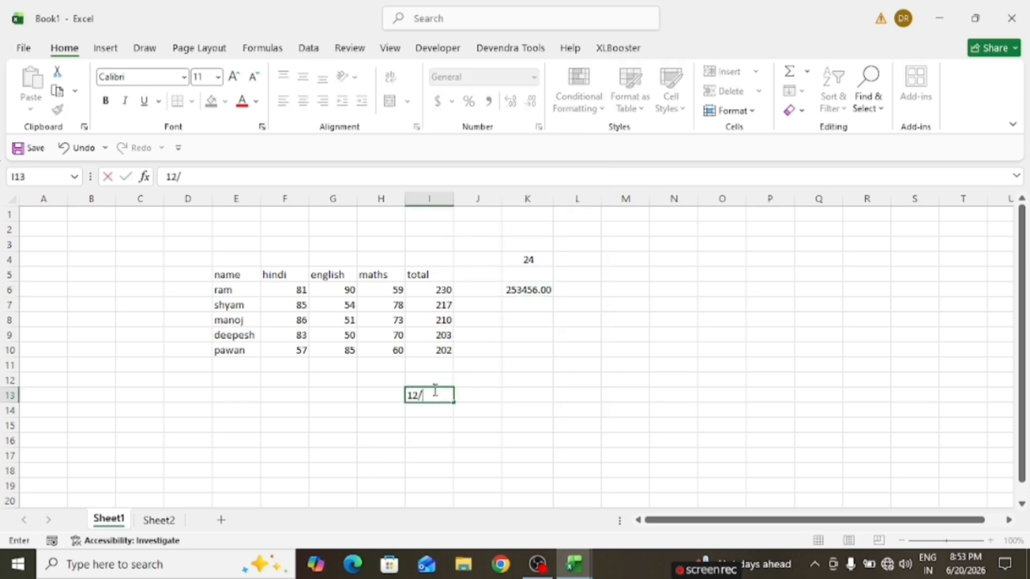
type("12/20")
type("12")
key("Return")
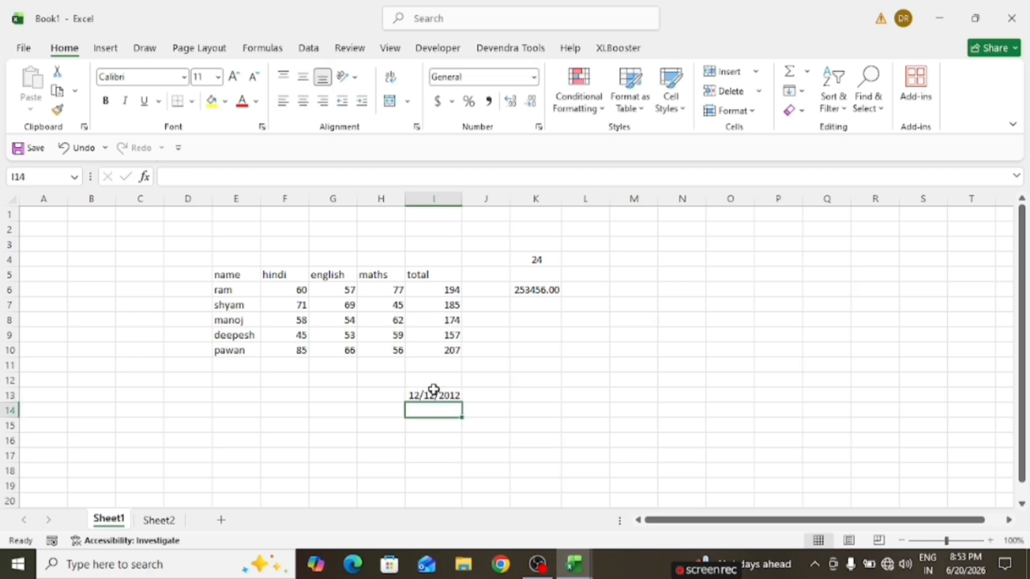
- Display the date in cell I13 in the Long Date format
left_click(433, 390)
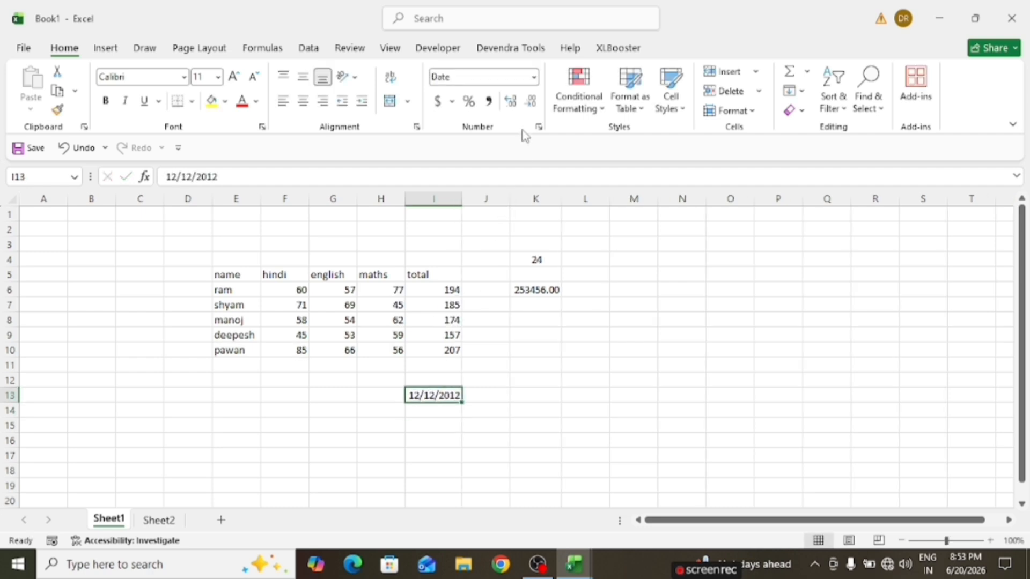
left_click(534, 78)
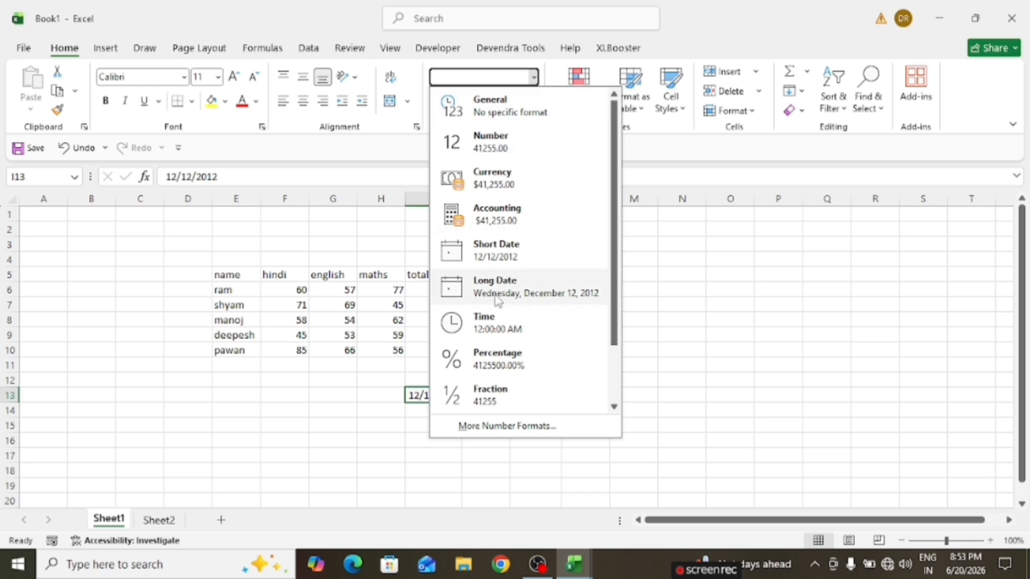
left_click(523, 290)
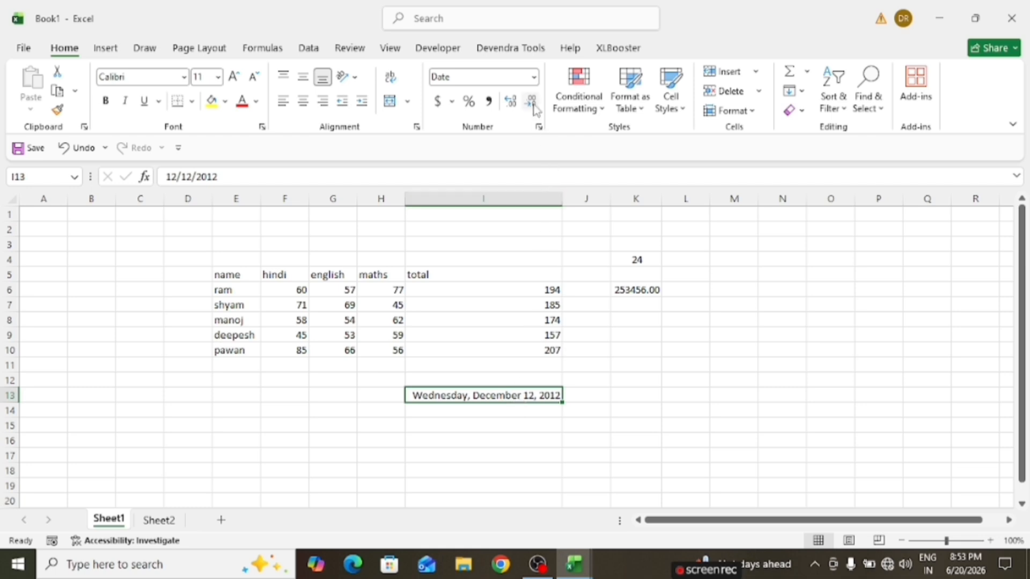
left_click(534, 78)
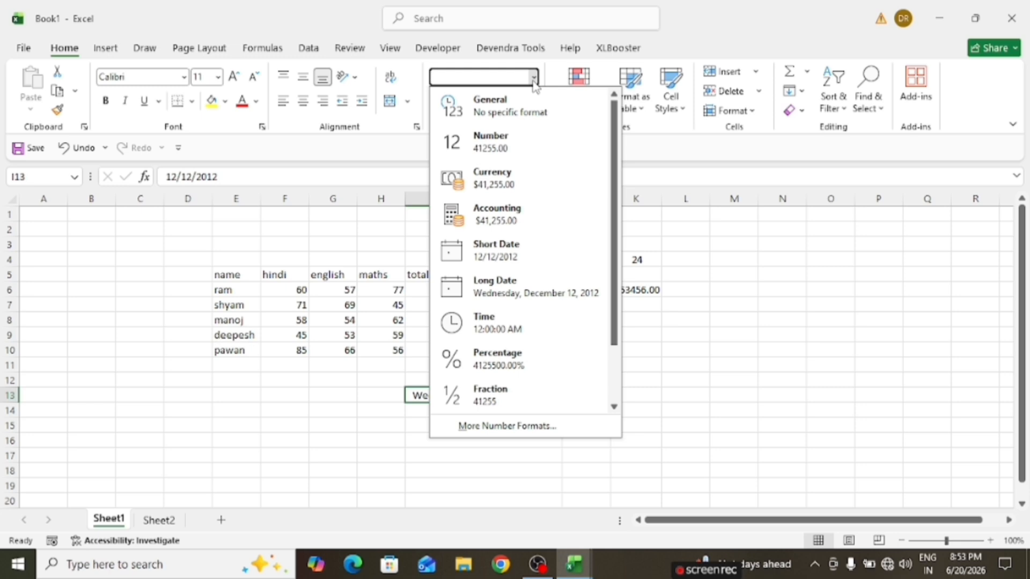
left_click(352, 468)
left_click(423, 453)
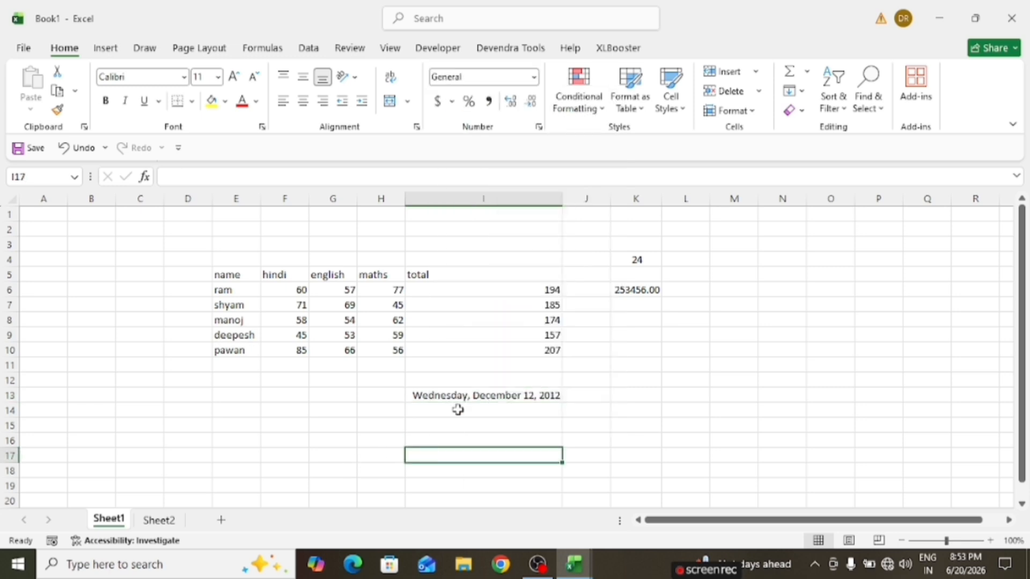
- Apply the Time format to the first total in cell I6
left_click(528, 292)
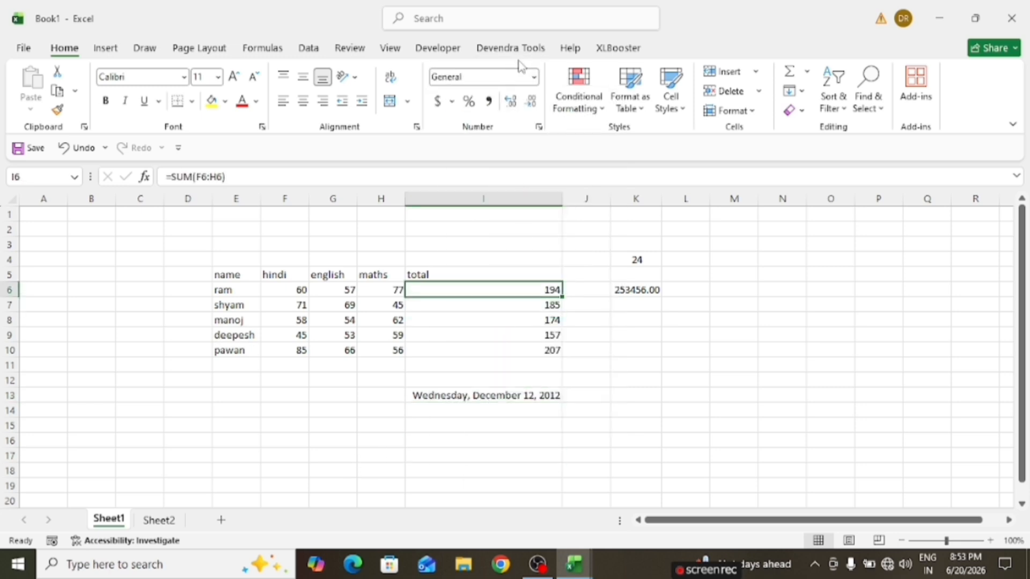
left_click(534, 78)
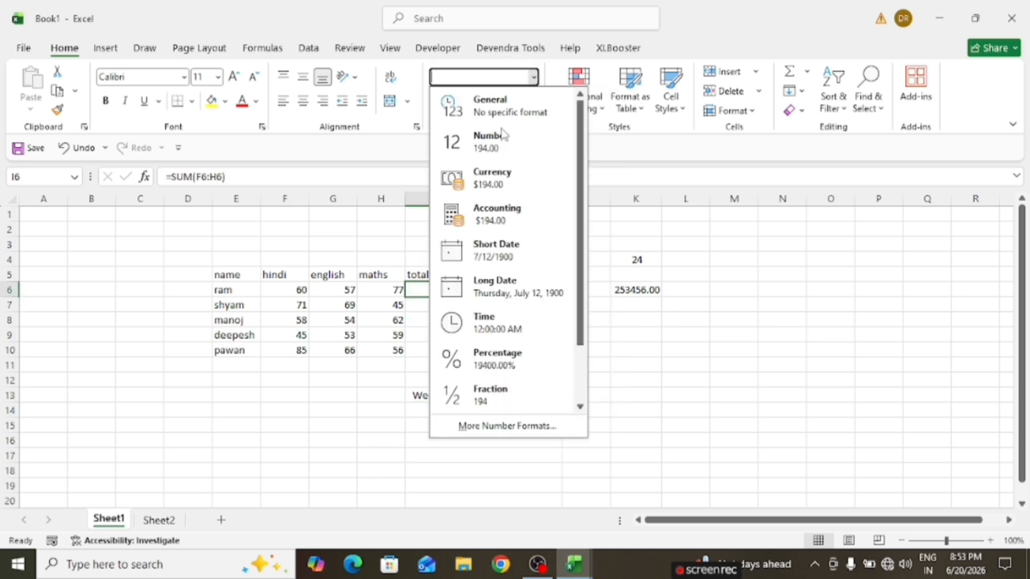
left_click(468, 321)
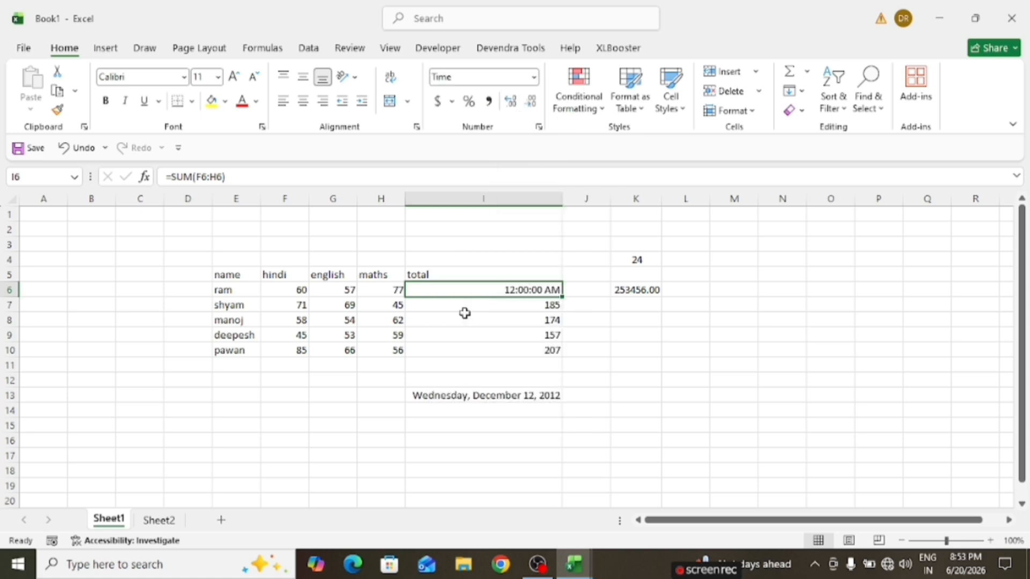
left_click(533, 78)
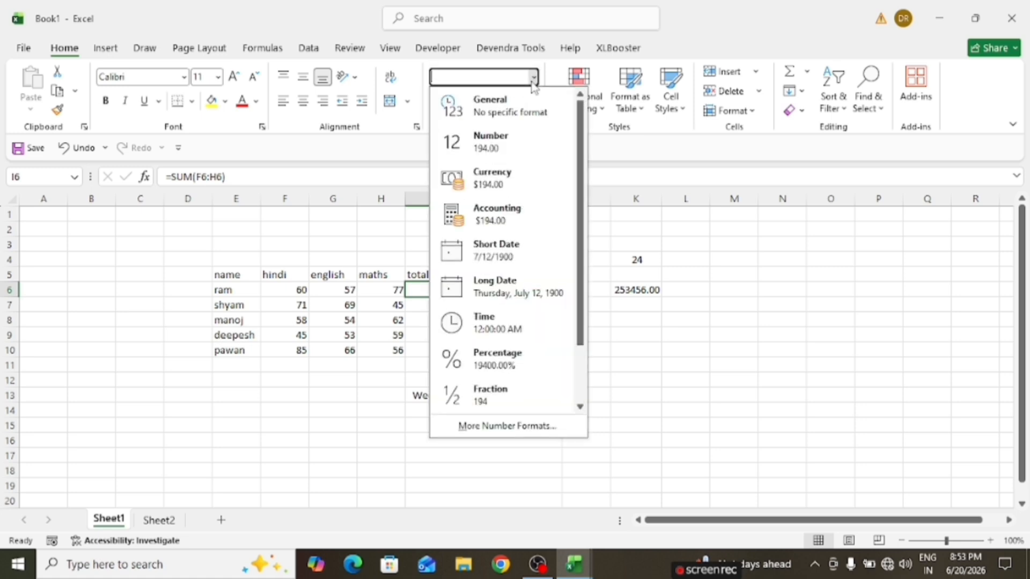
left_click(665, 339)
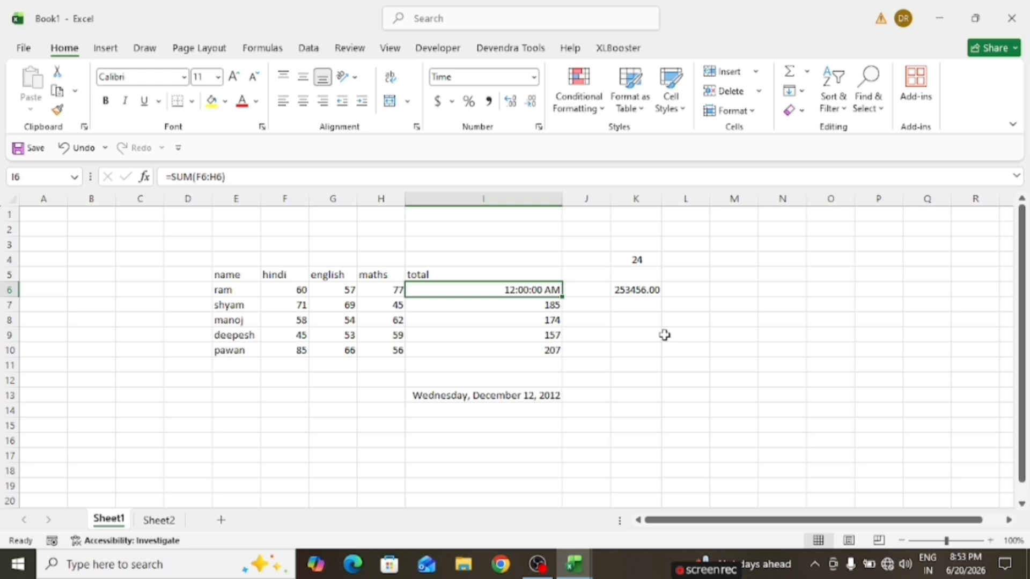
- Change the format of cell K4 to Percentage
left_click(640, 262)
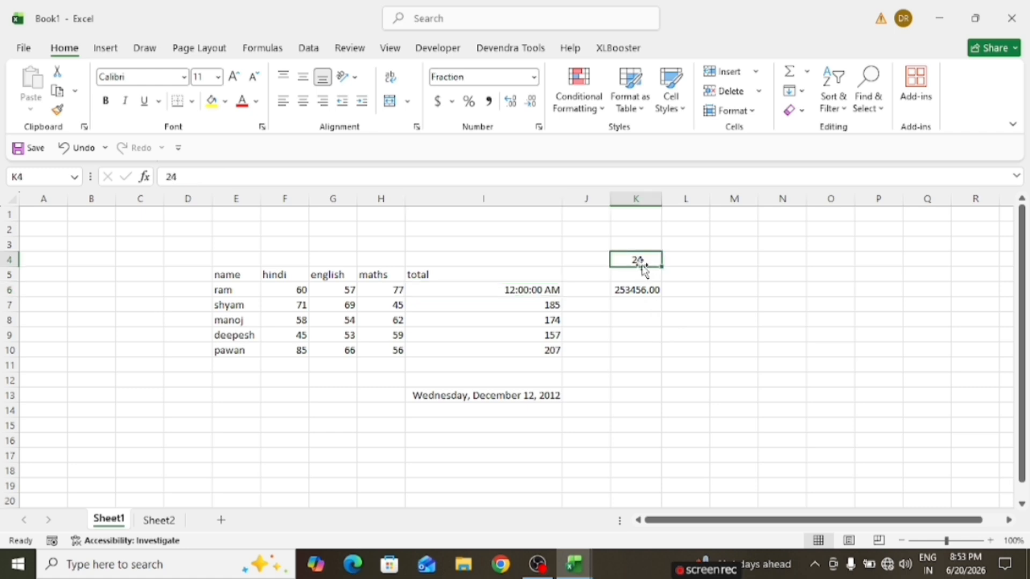
left_click(533, 77)
left_click(491, 359)
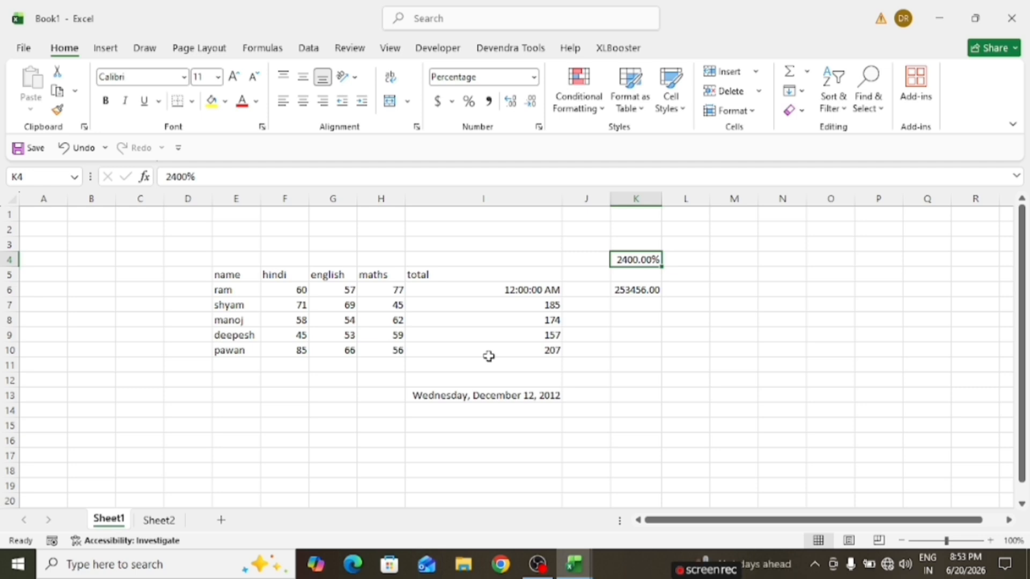
left_click(482, 246)
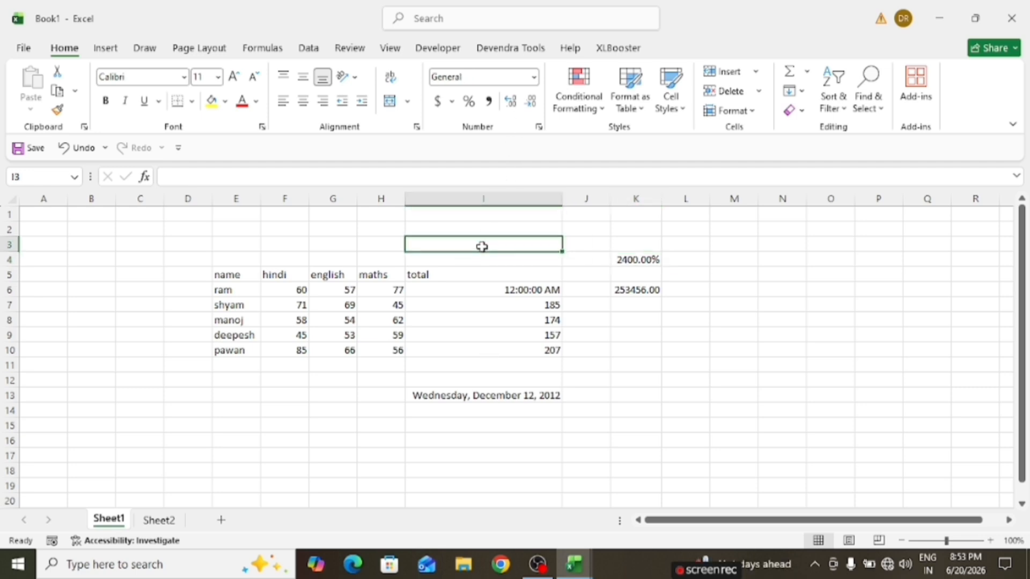
left_click(354, 496)
left_click(203, 421)
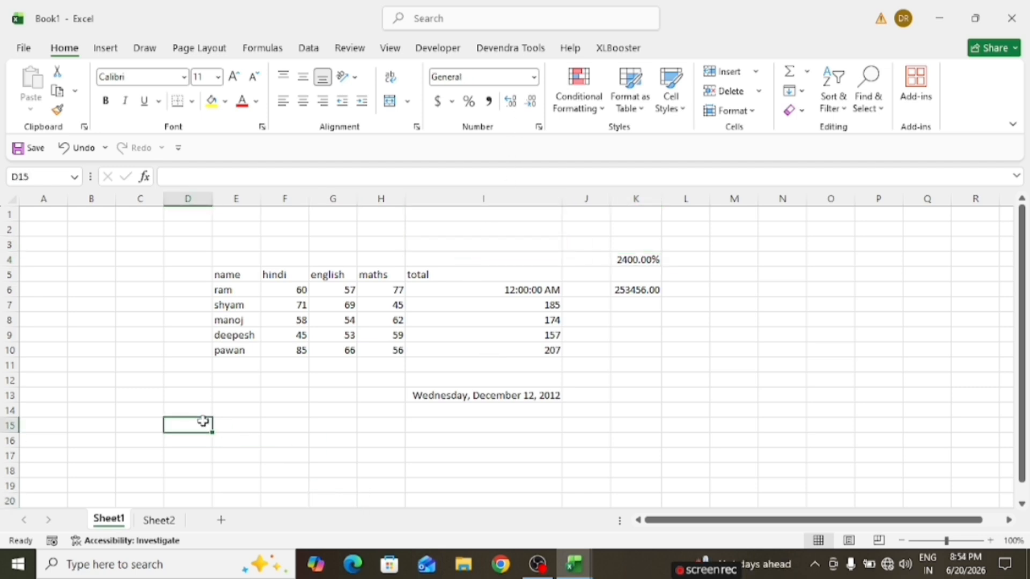
type("80313802943124123423")
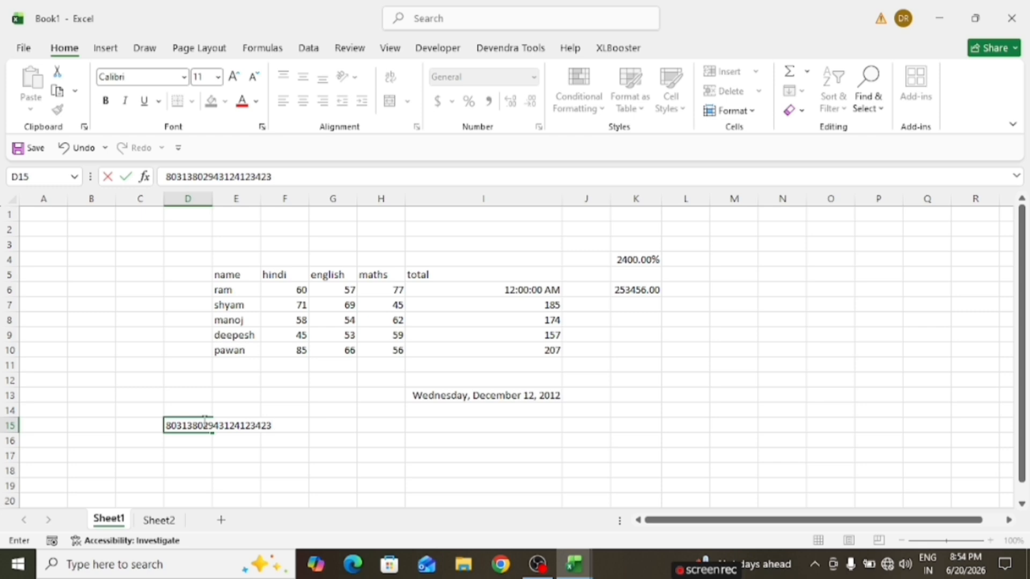
key("Return")
- Display the long number in cell D15 in the Number format
left_click(202, 421)
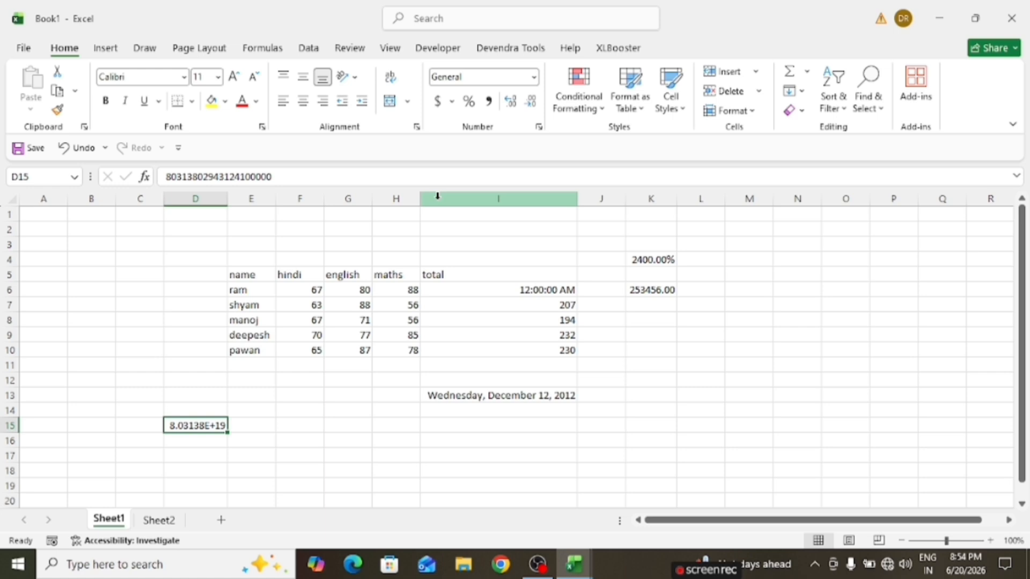
left_click(534, 76)
left_click(510, 140)
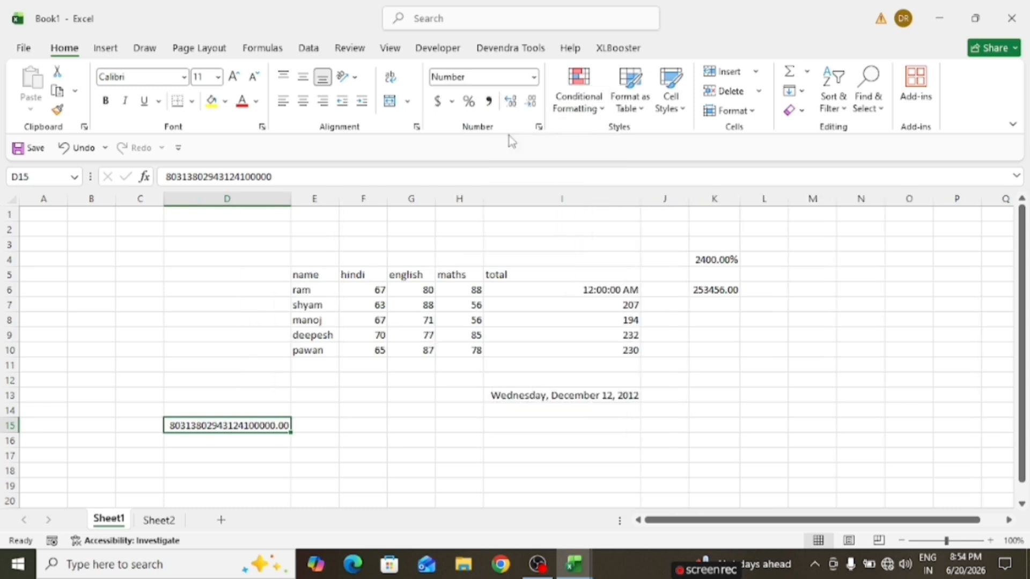
- Look at the full Format Cells number options for cell D15 and leave them without changes
left_click(534, 79)
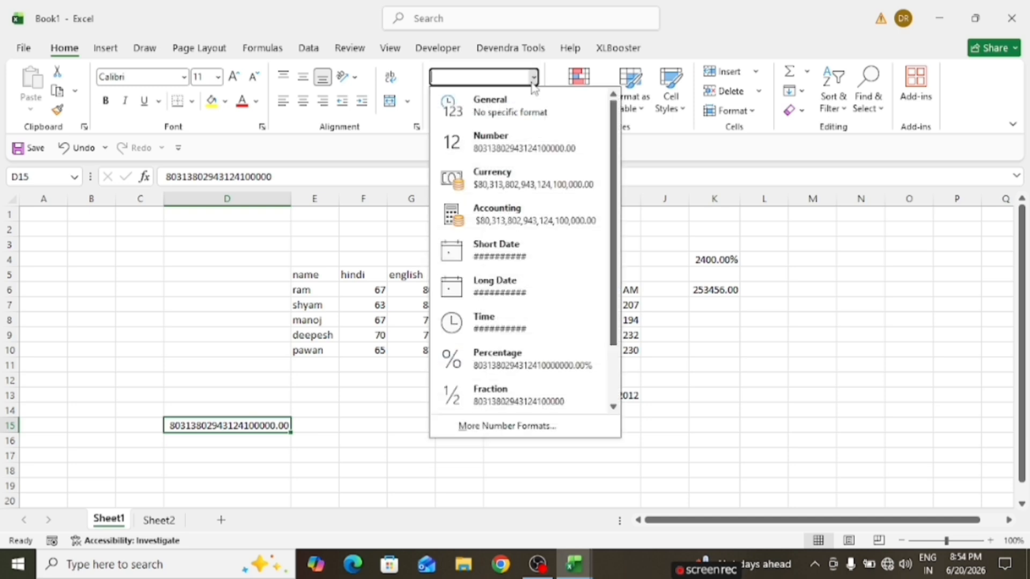
left_click(499, 429)
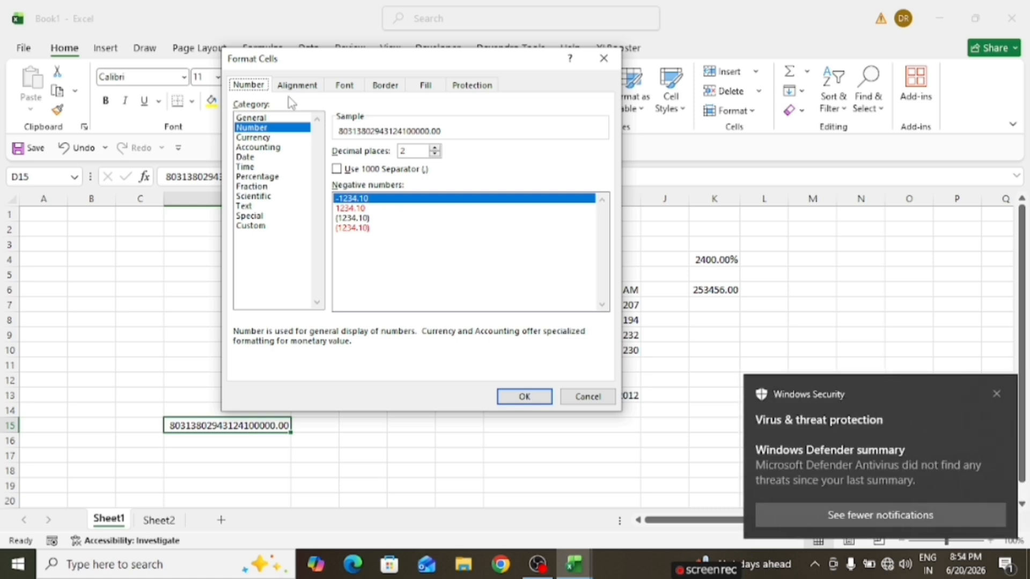
left_click(585, 400)
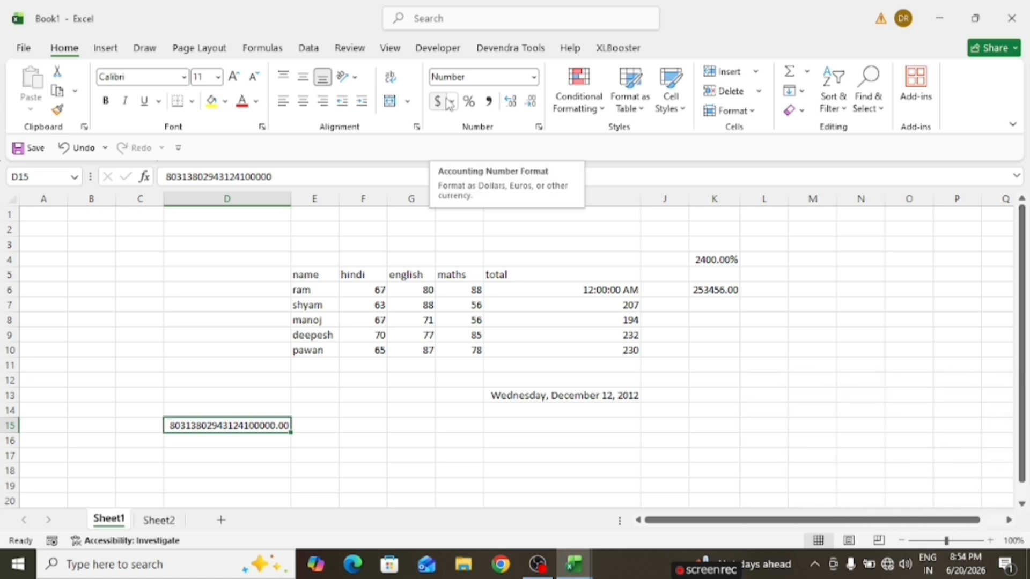
left_click(397, 410)
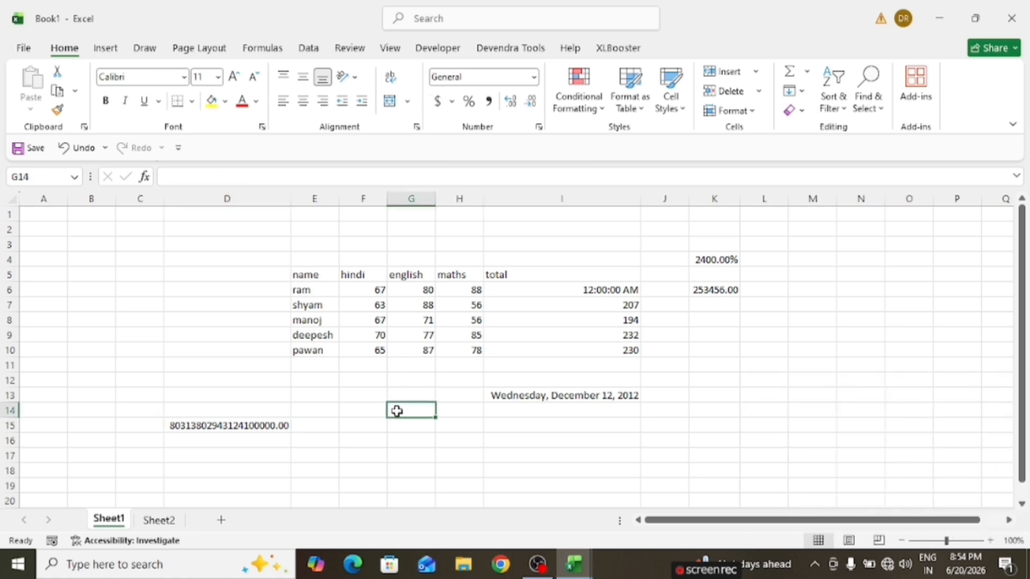
- Format the total in cell I7 as Accounting, trying US dollar and UK pound before settling on Euro (€ 123)
left_click(608, 312)
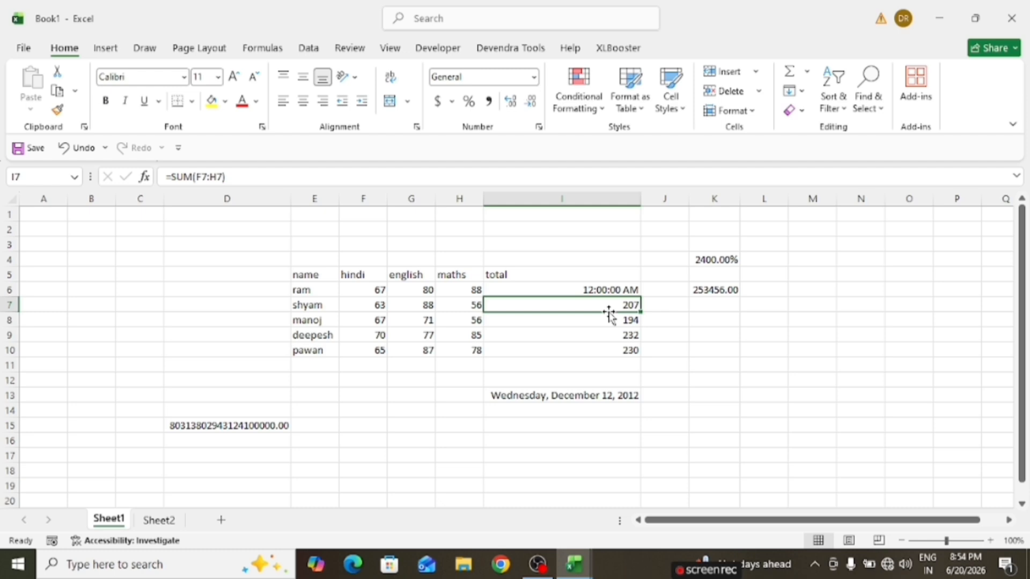
left_click(438, 103)
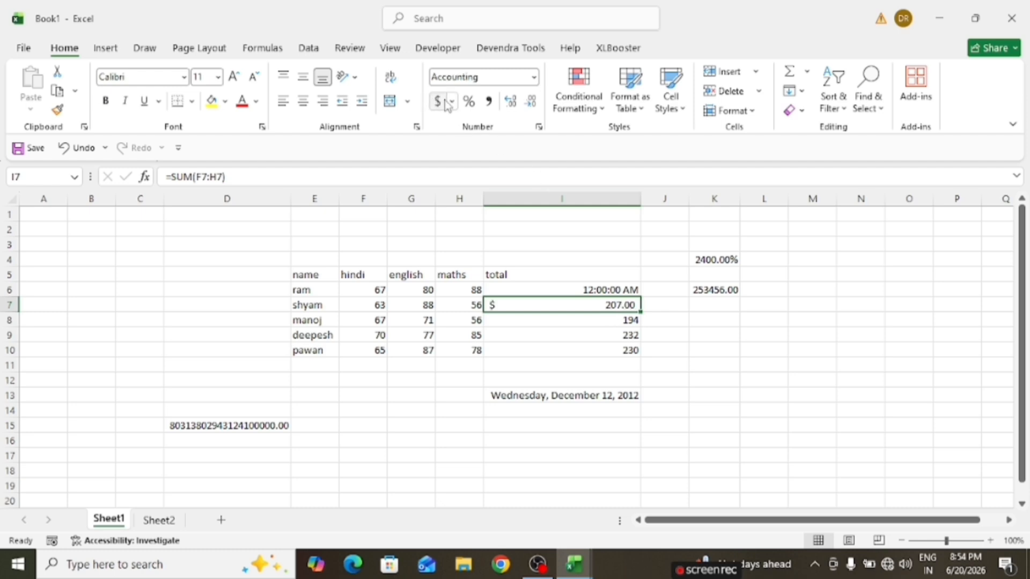
left_click(452, 102)
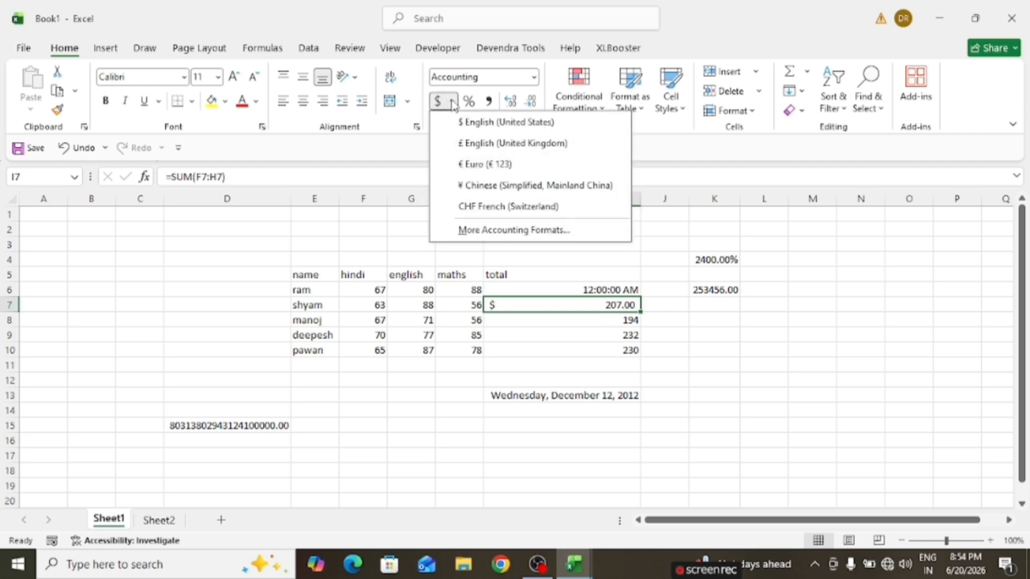
left_click(498, 146)
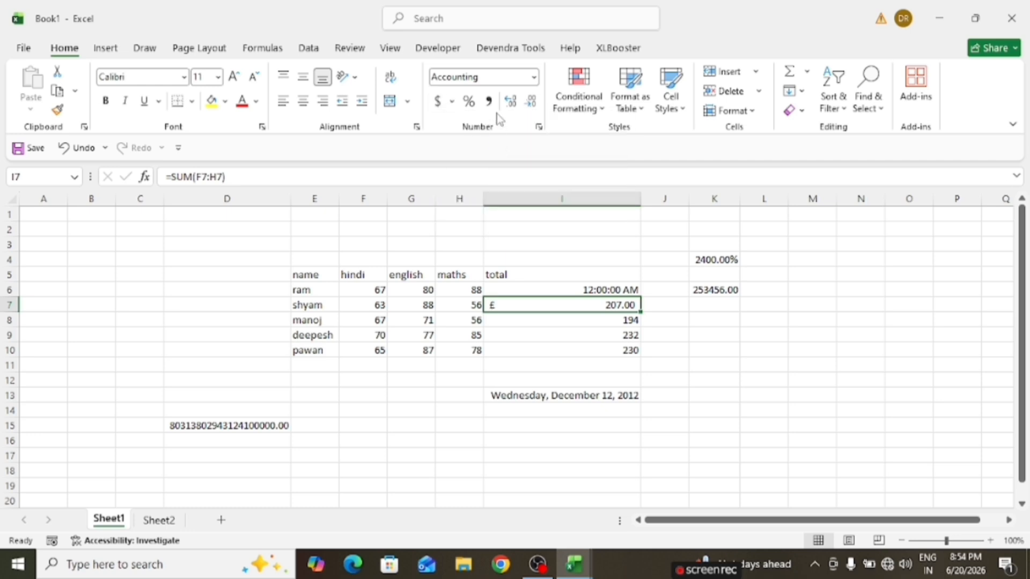
left_click(452, 102)
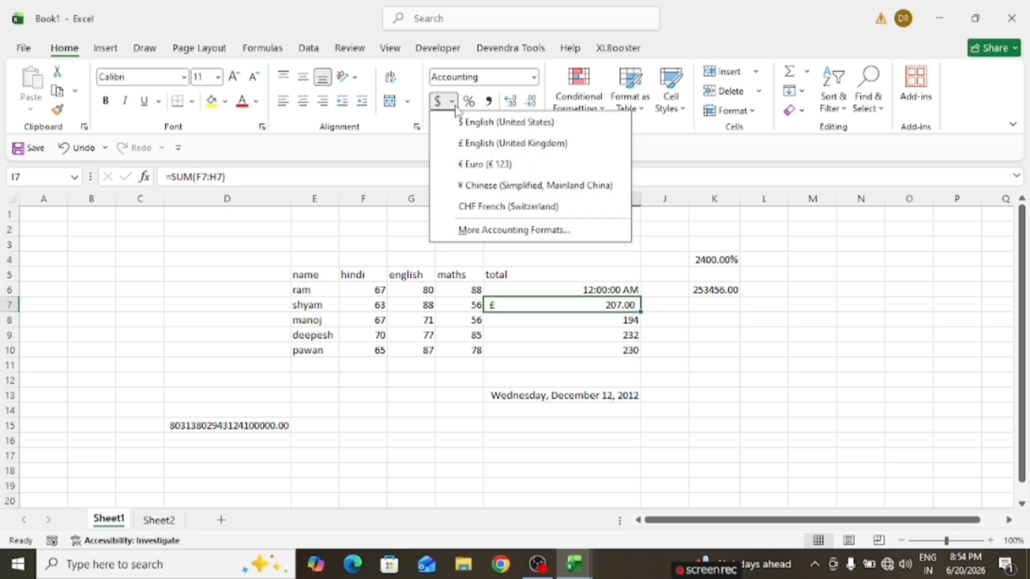
left_click(513, 167)
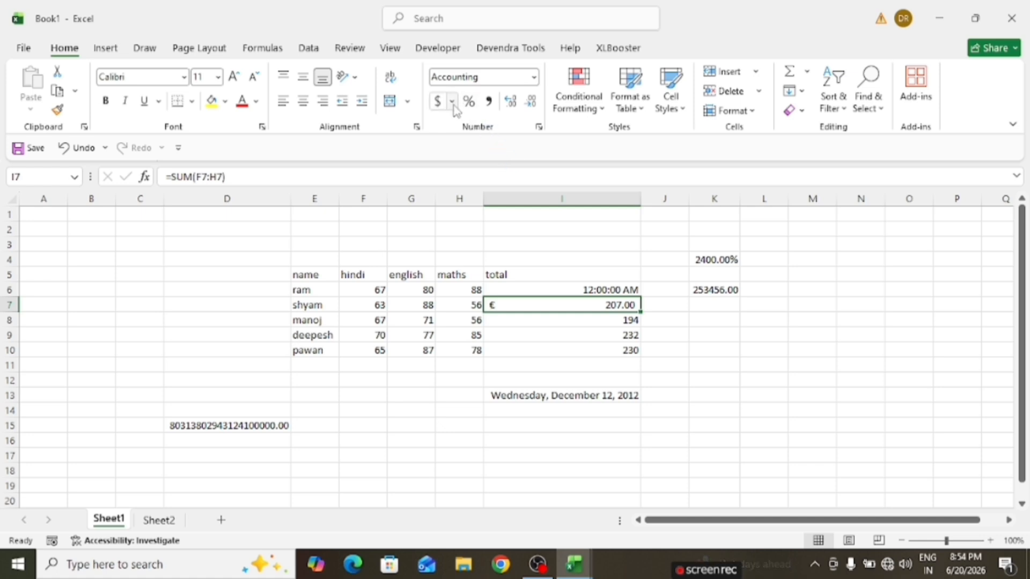
- Apply the Percent style to the total in cell I9 and the Comma style to the total in I10
left_click(609, 336)
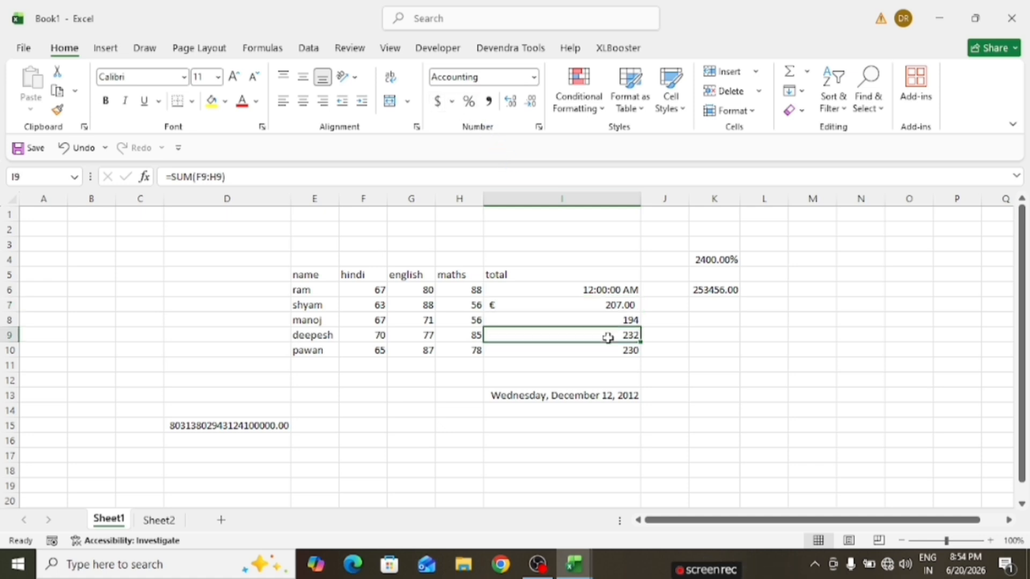
left_click(468, 102)
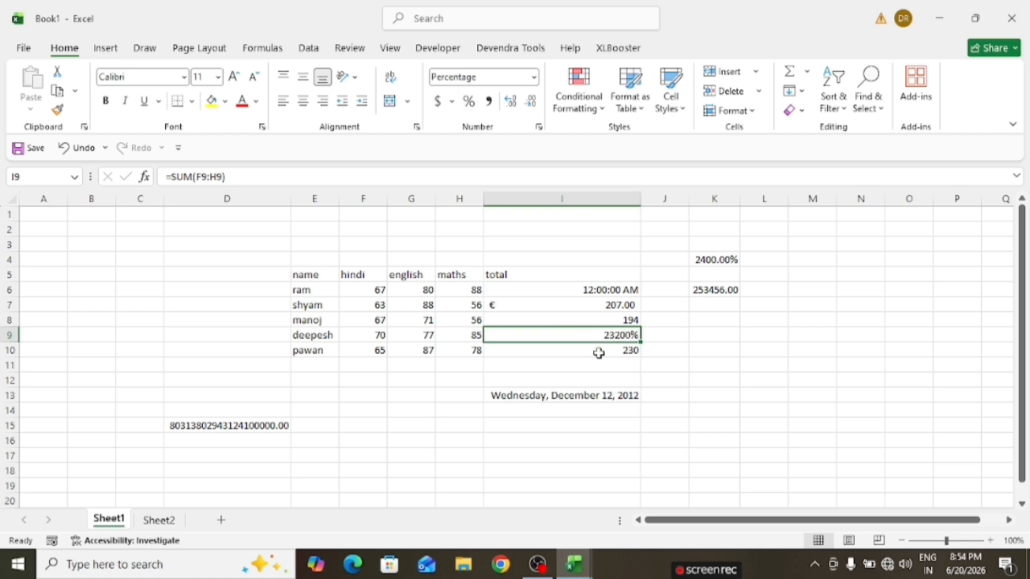
left_click(599, 352)
left_click(488, 102)
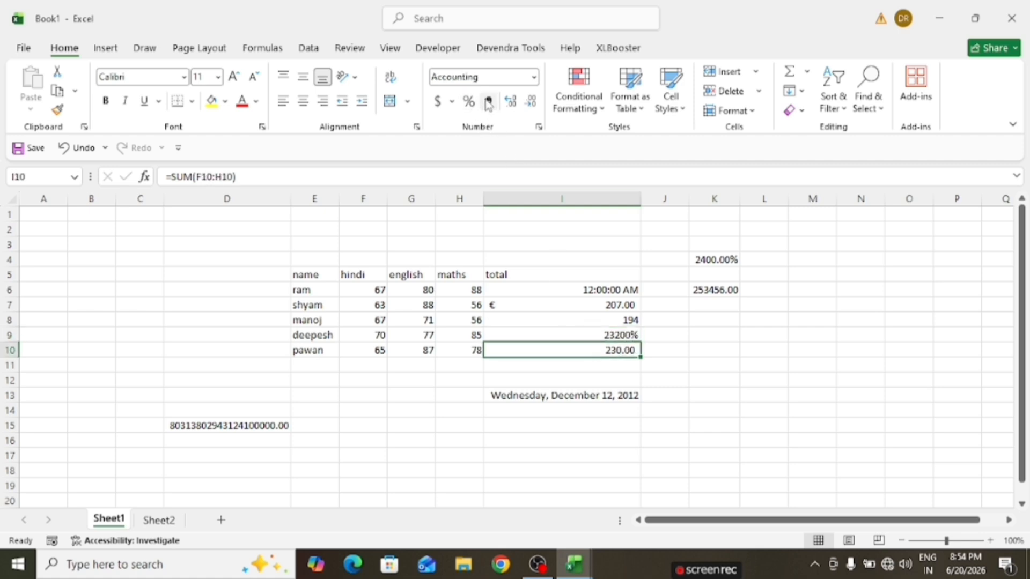
- Increase the decimals shown for the long number in cell D15 by five places
left_click(229, 425)
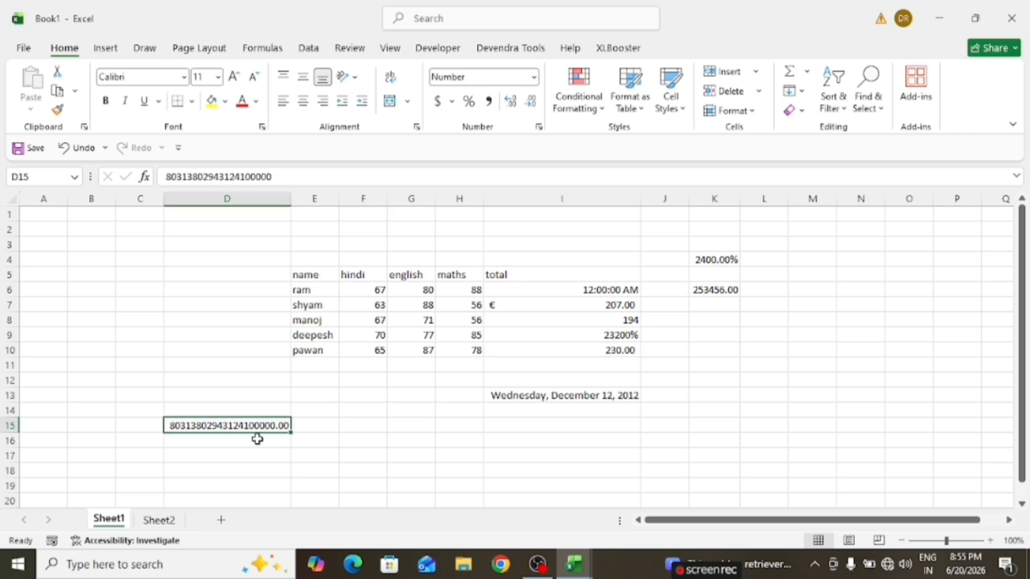
left_click(510, 103)
left_click(511, 103)
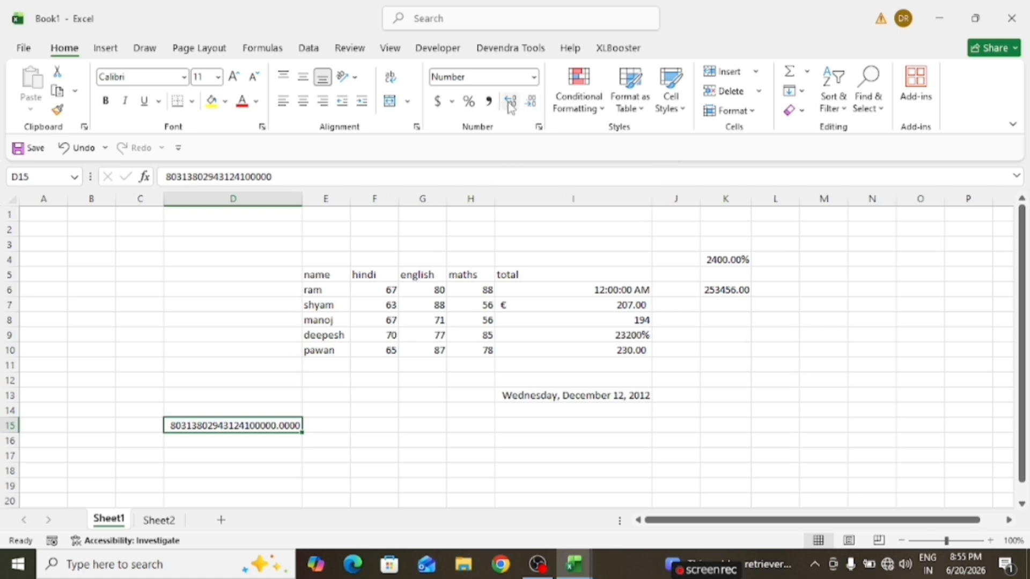
left_click(511, 103)
left_click(511, 103)
left_click(511, 103)
- Decrease the decimals of the long number in cell D15 until it is shown as a whole number
left_click(531, 102)
left_click(531, 102)
left_click(531, 102)
left_click(531, 101)
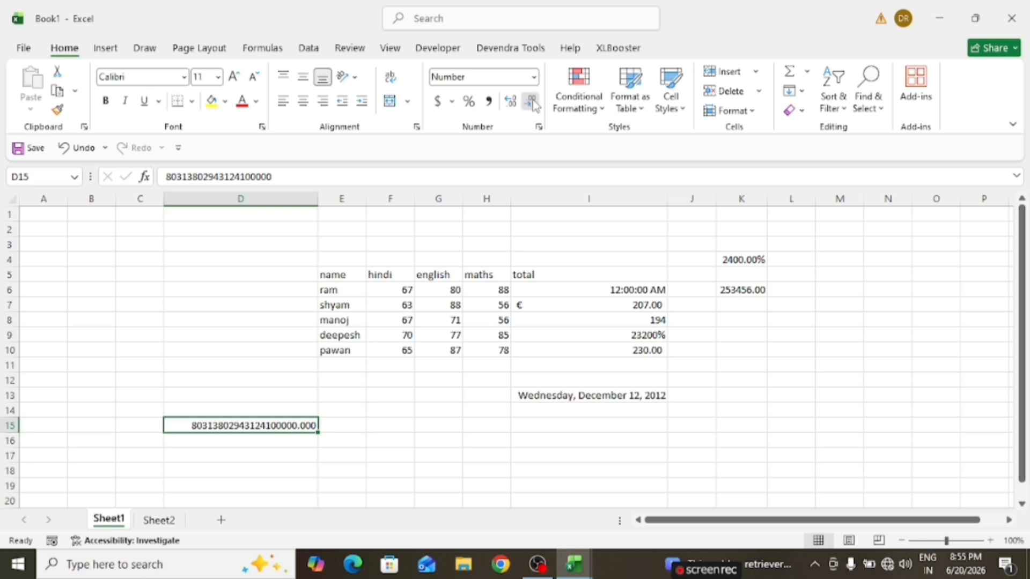
left_click(530, 102)
left_click(531, 102)
left_click(531, 102)
left_click(531, 102)
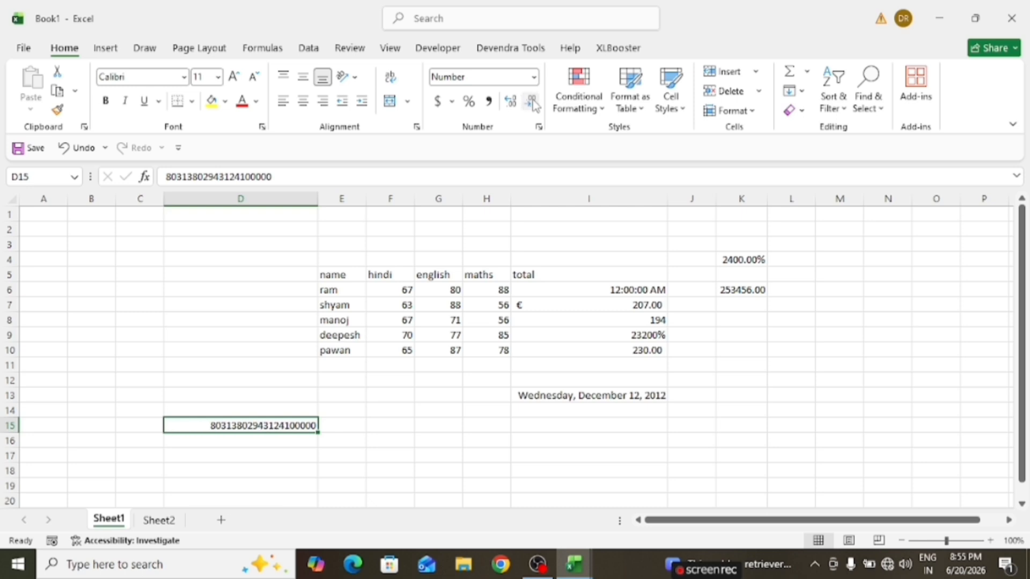
left_click(337, 380)
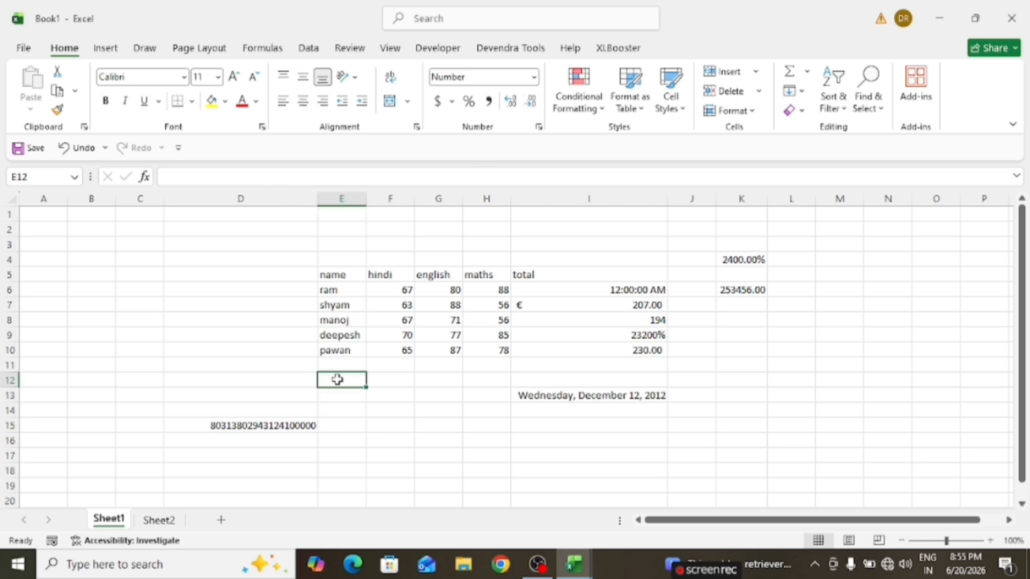
left_click(380, 413)
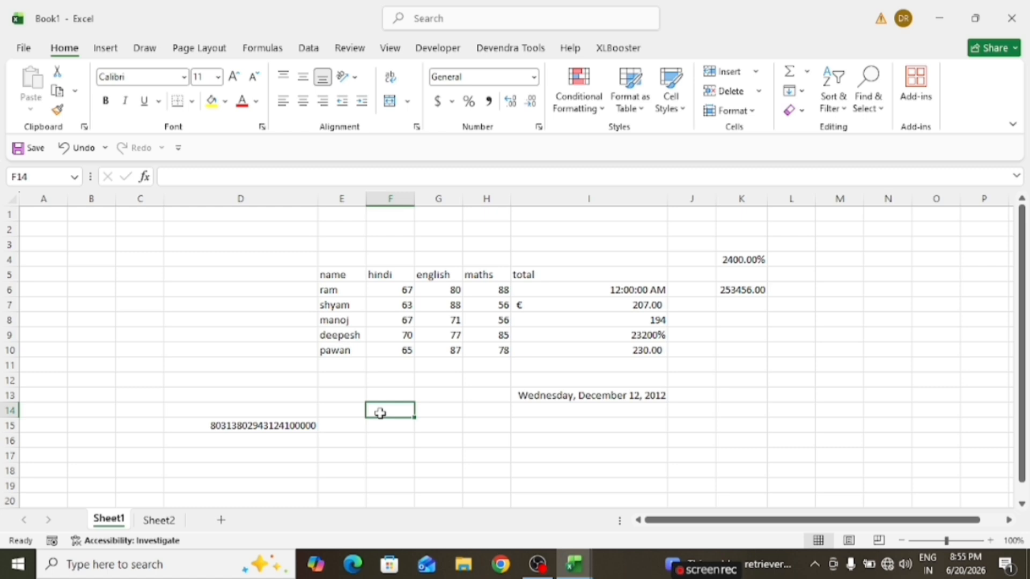
left_click(406, 424)
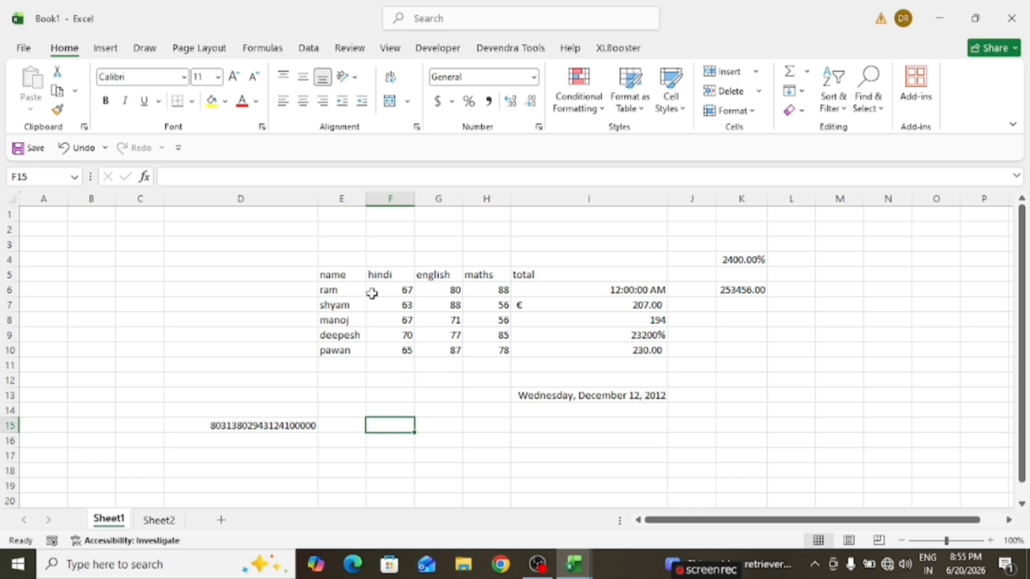
- Highlight cells greater than 60 in range E5:H10 with Light Red Fill with Dark Red Text using conditional formatting
left_click(348, 277)
left_click_drag(349, 278, 483, 354)
left_click(575, 102)
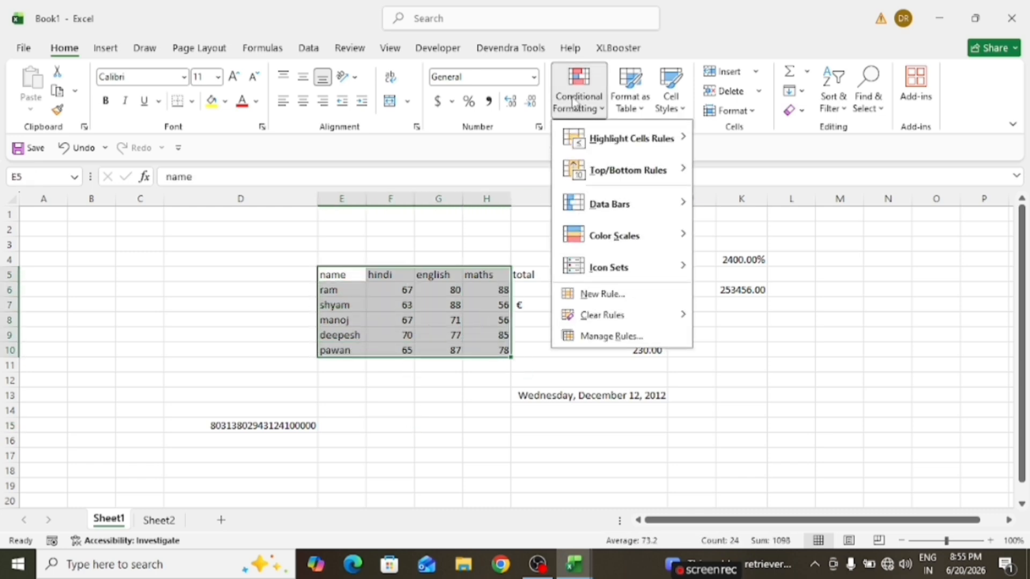
mouse_move(619, 141)
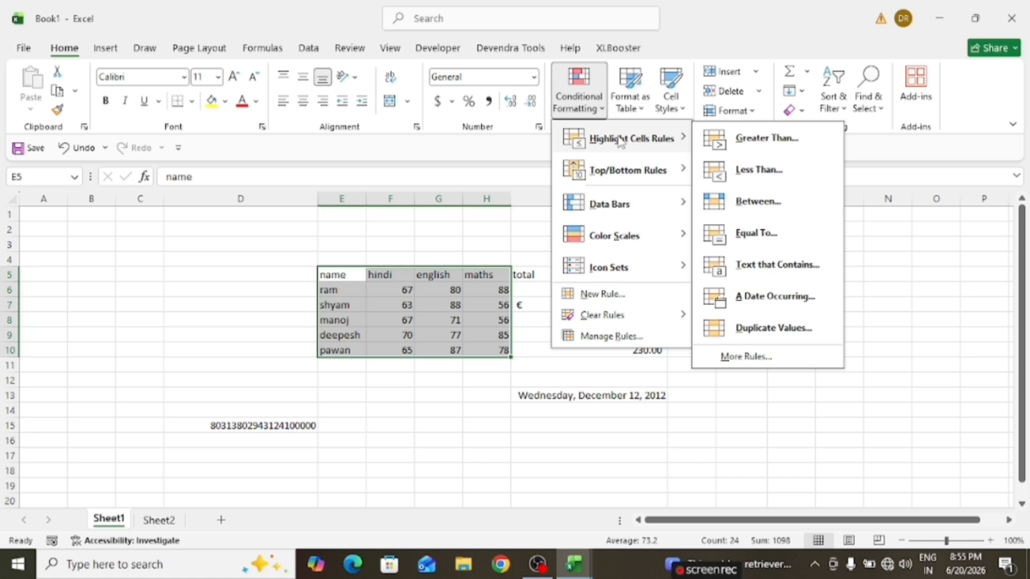
left_click(743, 140)
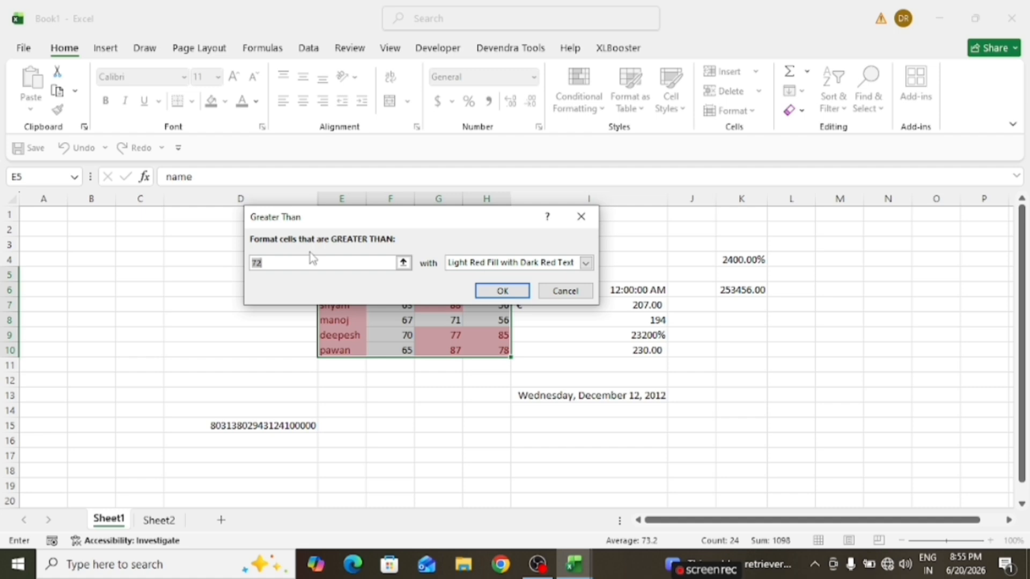
type("60")
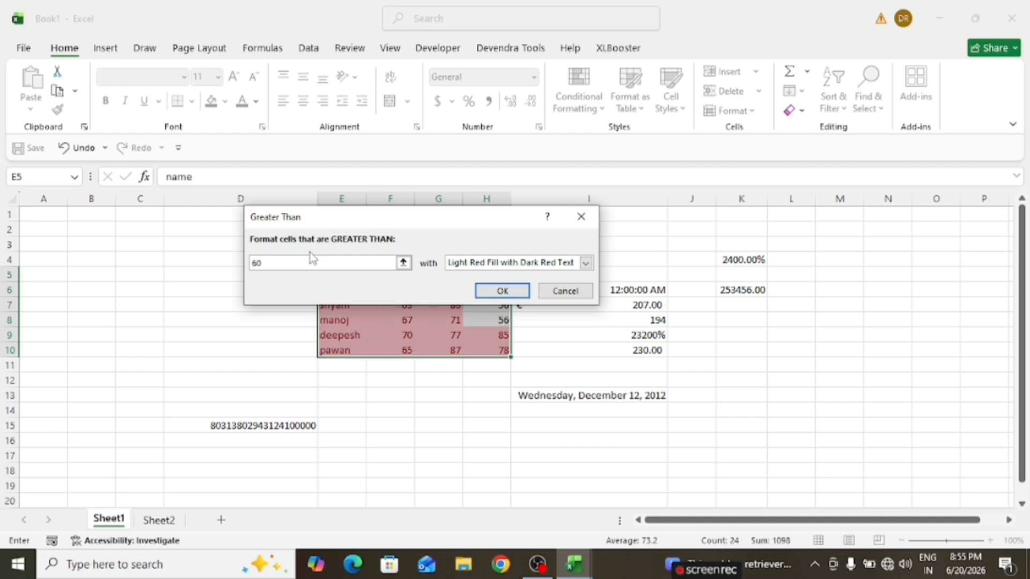
left_click(504, 291)
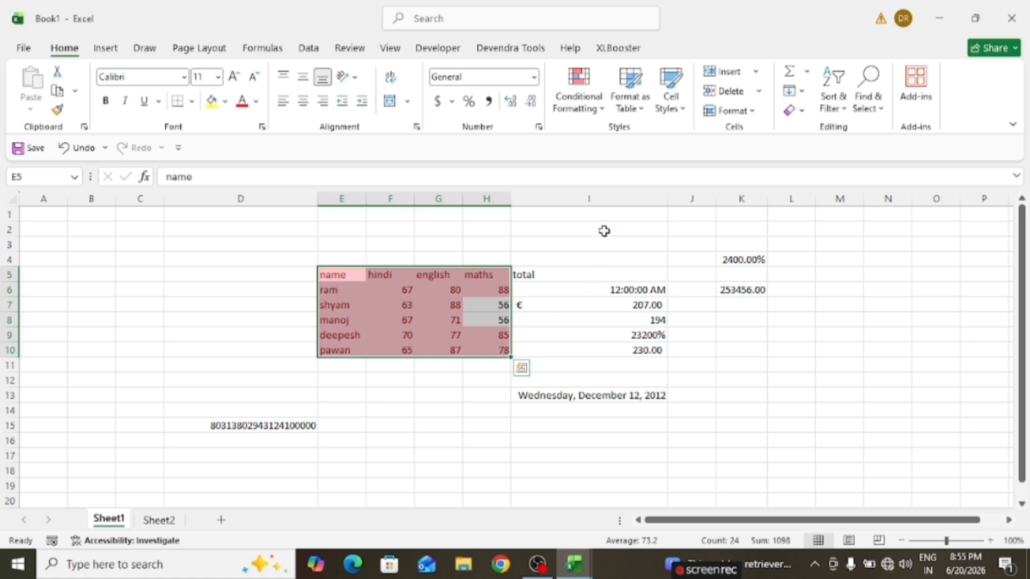
- Clear the conditional formatting rules from the selected range E5:H10
left_click(579, 101)
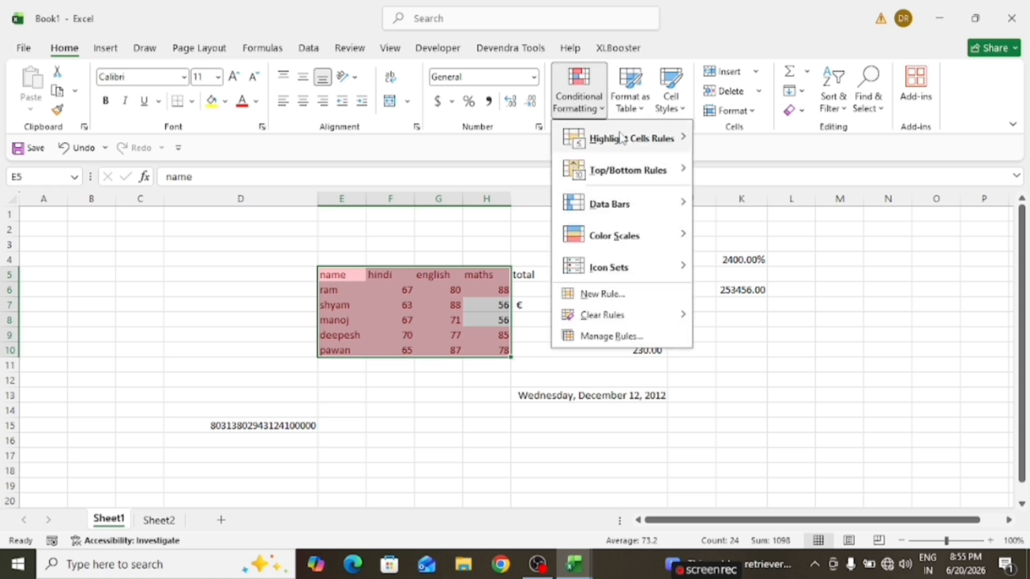
mouse_move(615, 316)
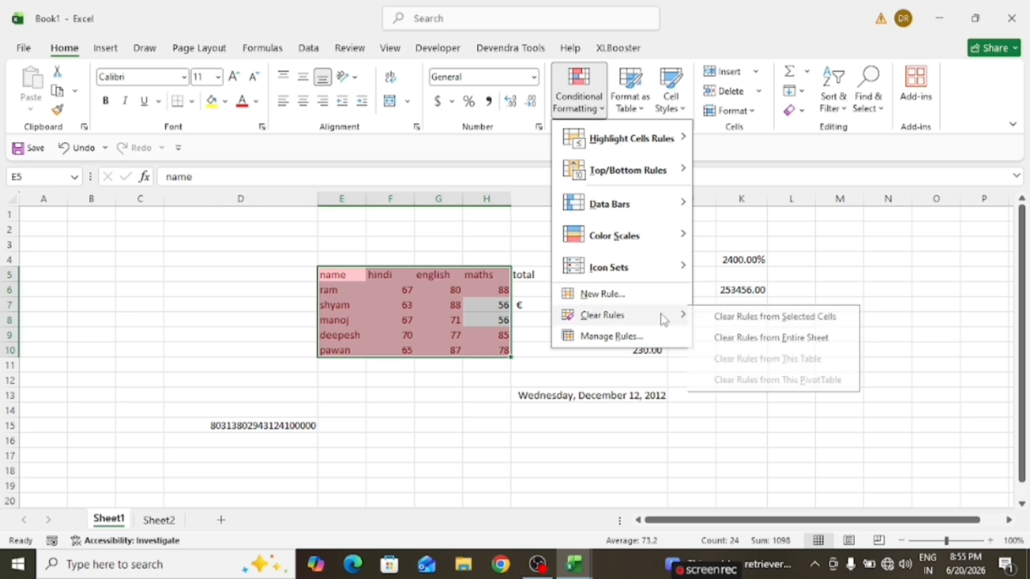
left_click(752, 321)
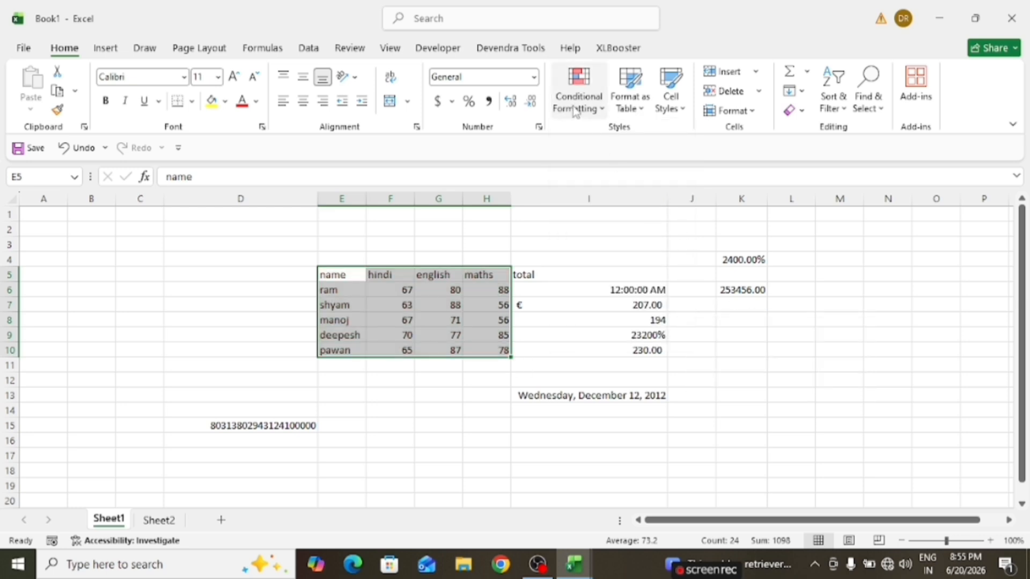
- Highlight the marks in F6:H10 that are less than 70 with Light Red Fill with Dark Red Text using conditional formatting
left_click(405, 290)
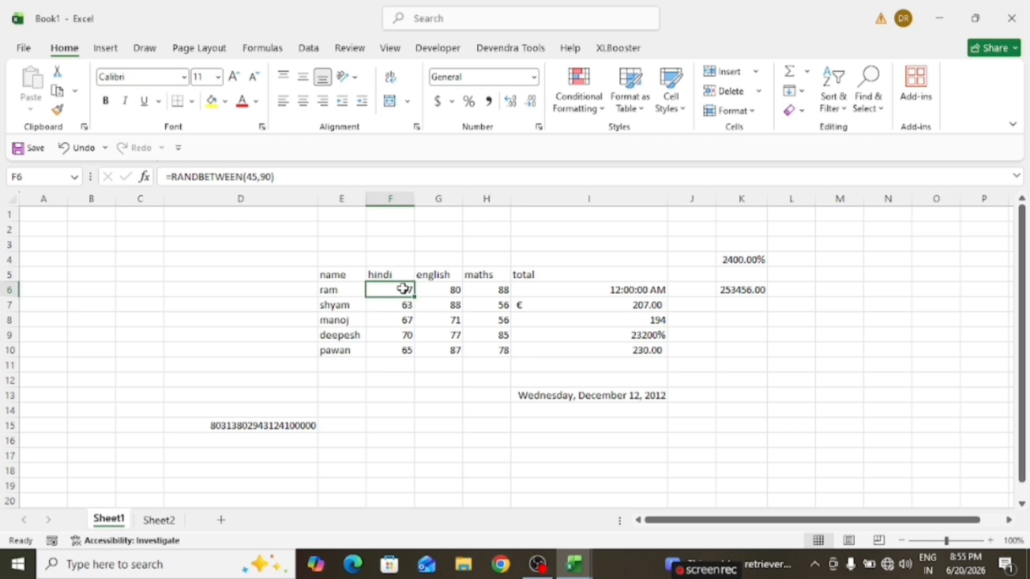
key("shift+Right")
key("shift+Right")
key("shift+Right")
key("shift+Left")
key("shift+Down")
key("shift+Down")
key("shift+Down")
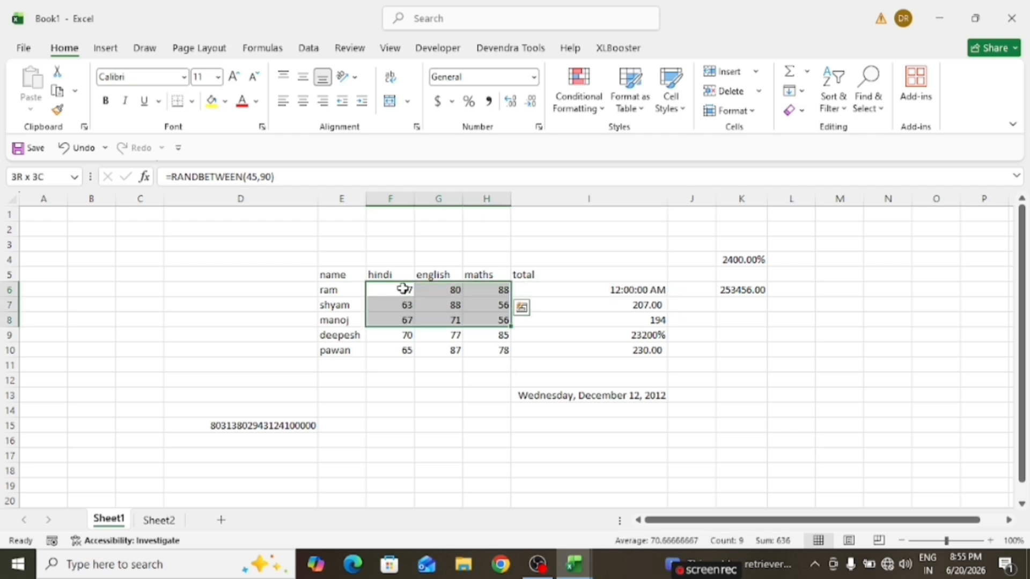
key("shift+Down")
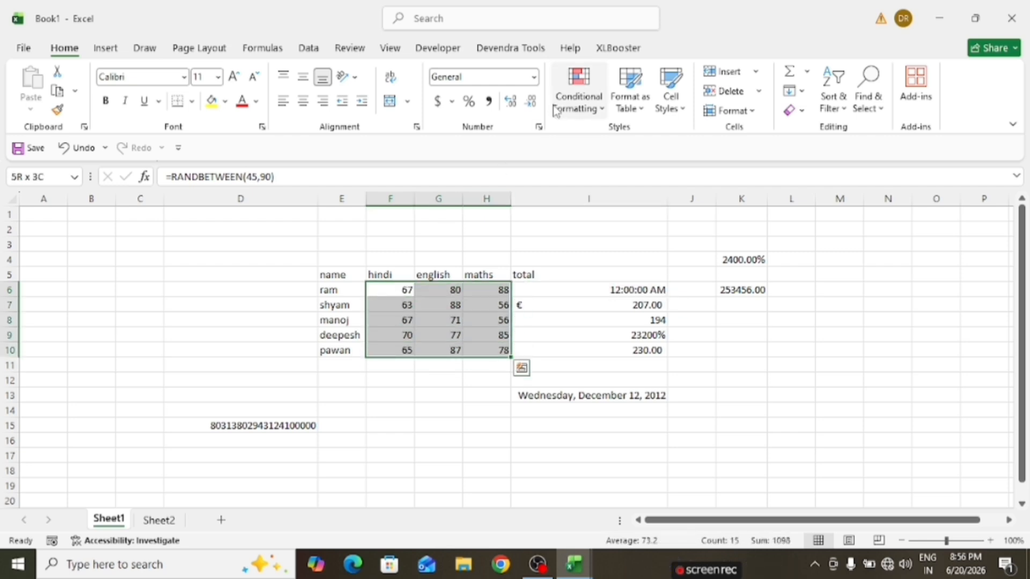
left_click(563, 104)
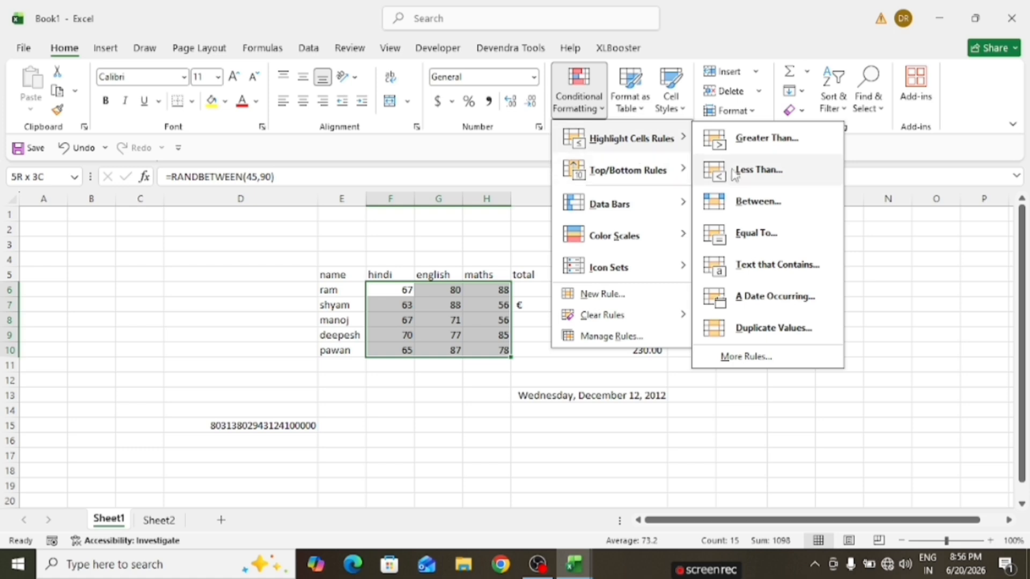
left_click(738, 176)
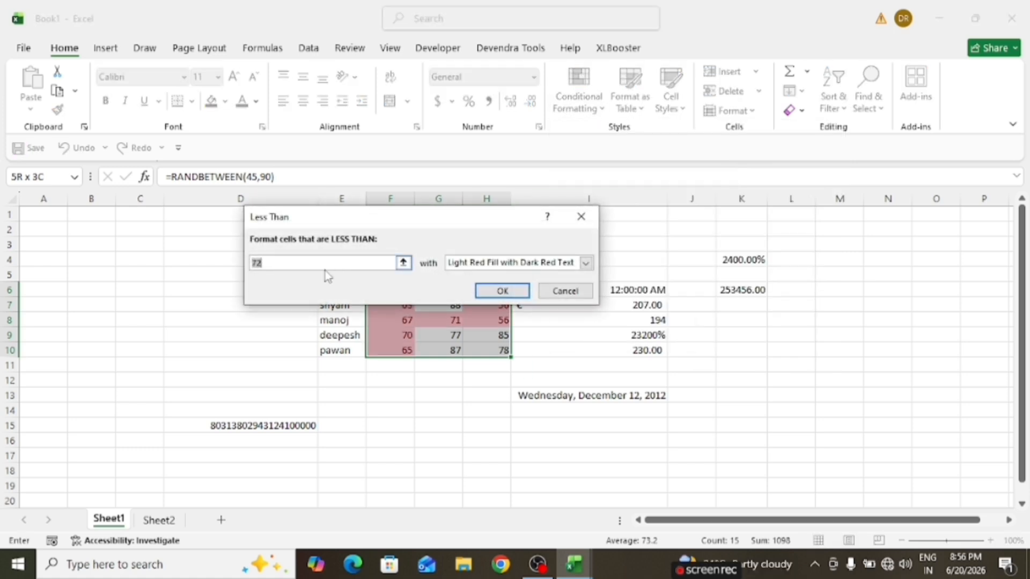
type("70")
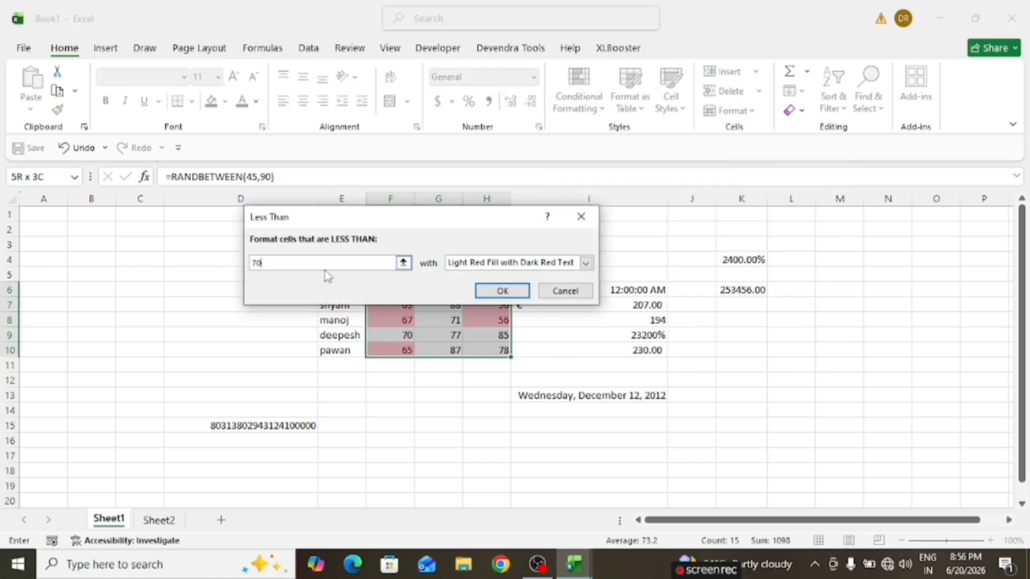
left_click(498, 293)
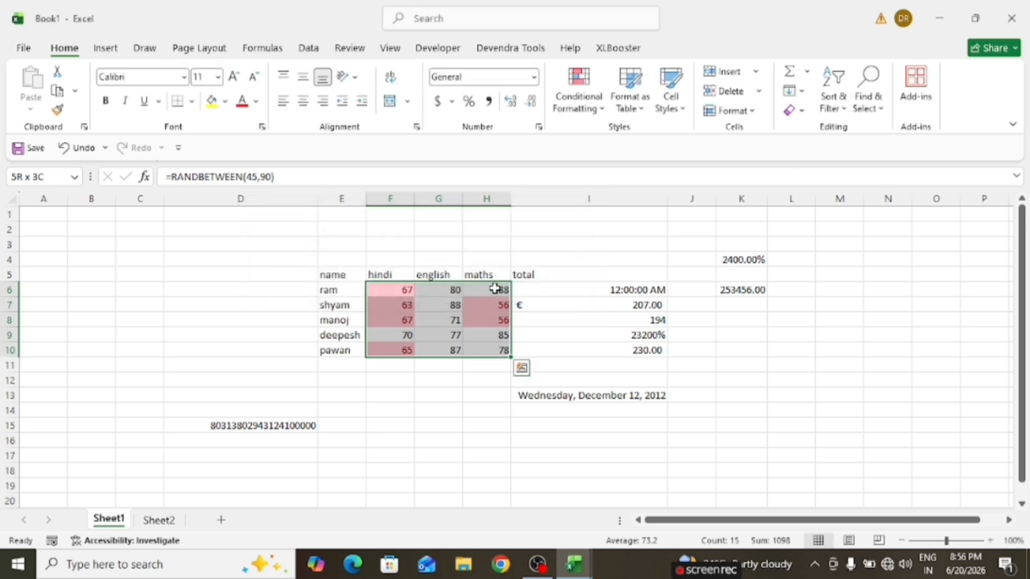
- Open another Less Than highlight rule for the selected marks in F6:H10
left_click(571, 102)
mouse_move(611, 140)
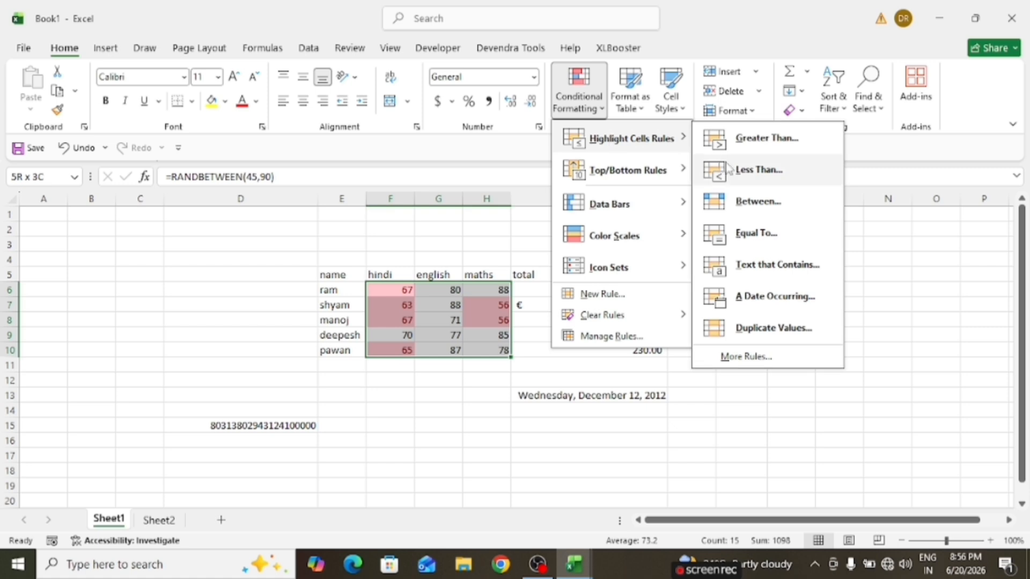
left_click(749, 169)
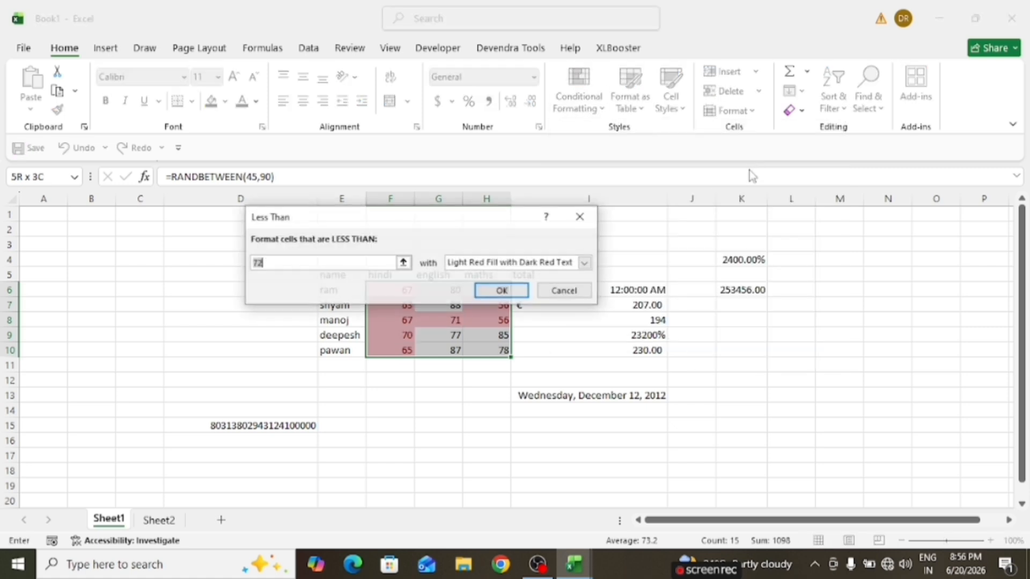
- Preview the yellow fill, green fill, light red fill, red text and red border presets for the Less Than rule
left_click(533, 265)
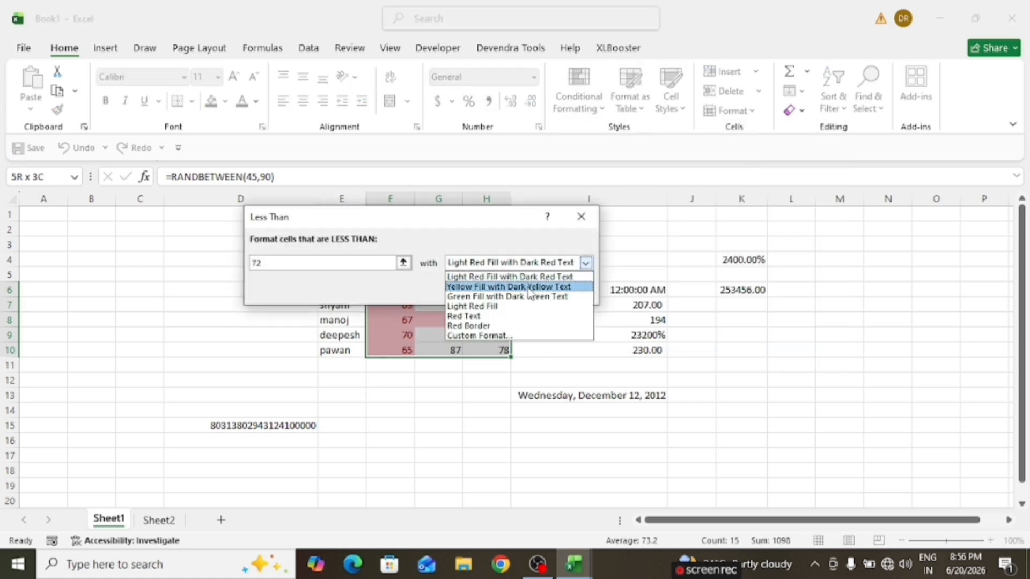
left_click(530, 287)
left_click(514, 266)
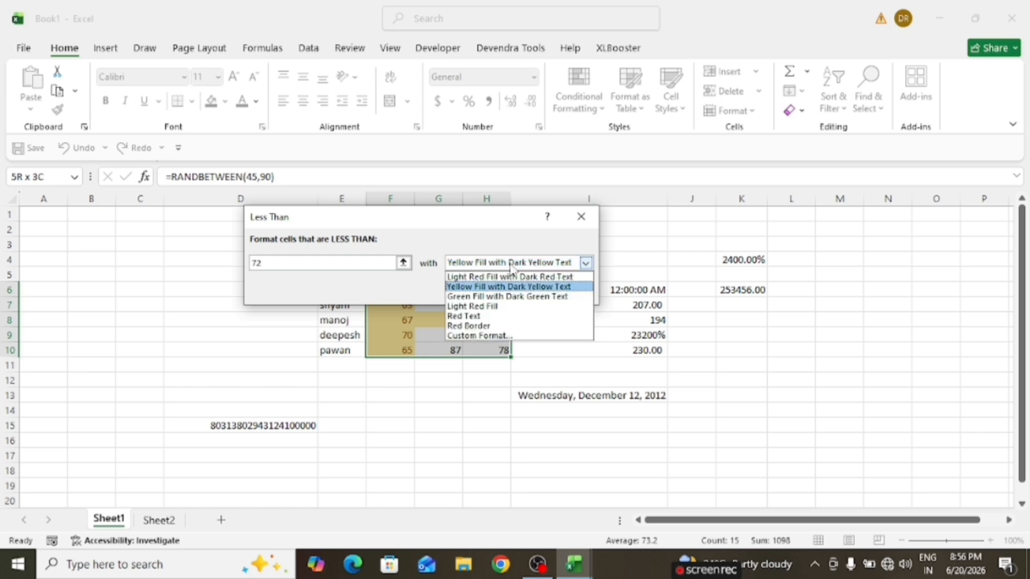
left_click(512, 295)
left_click(499, 268)
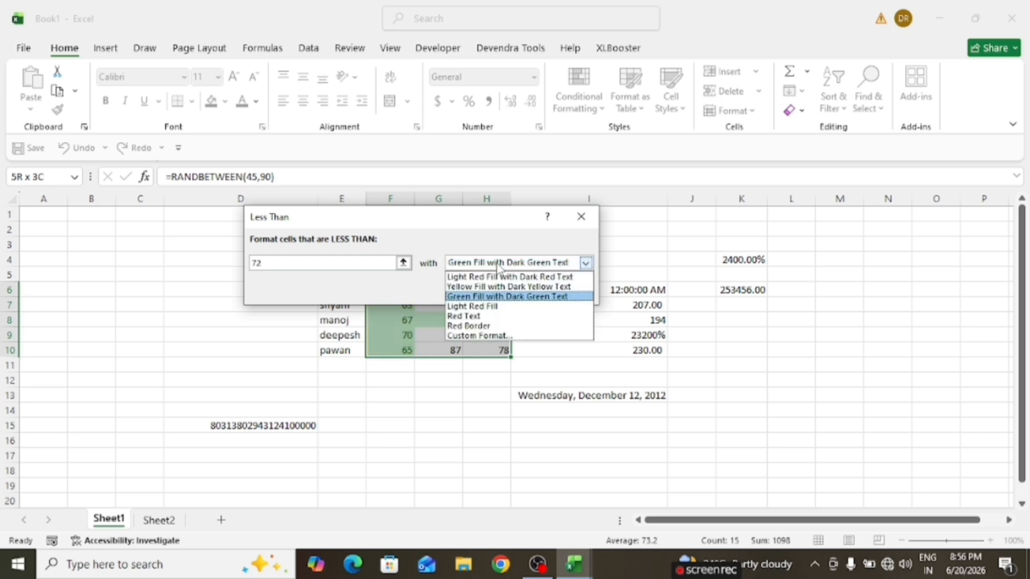
left_click(498, 306)
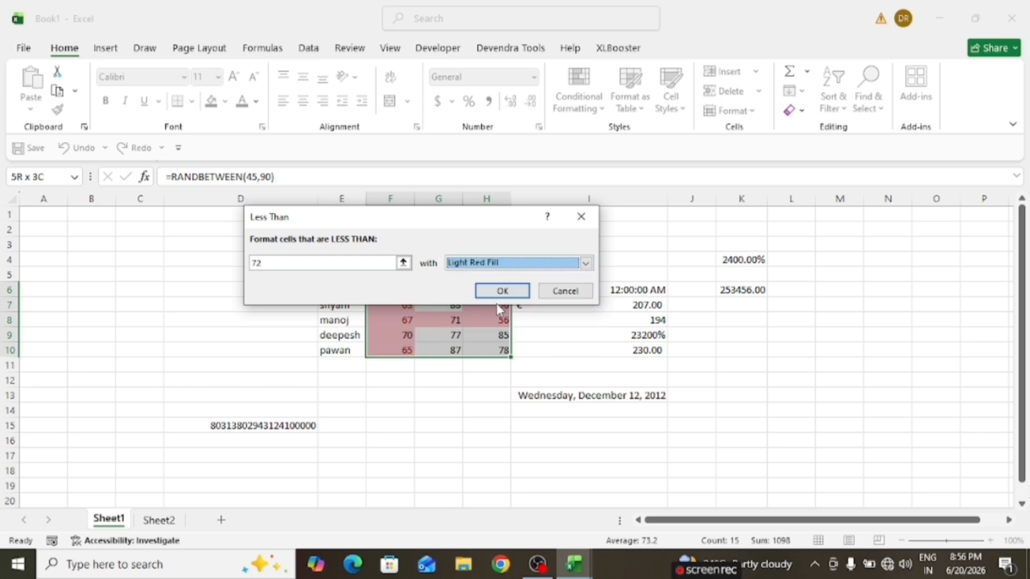
left_click(491, 267)
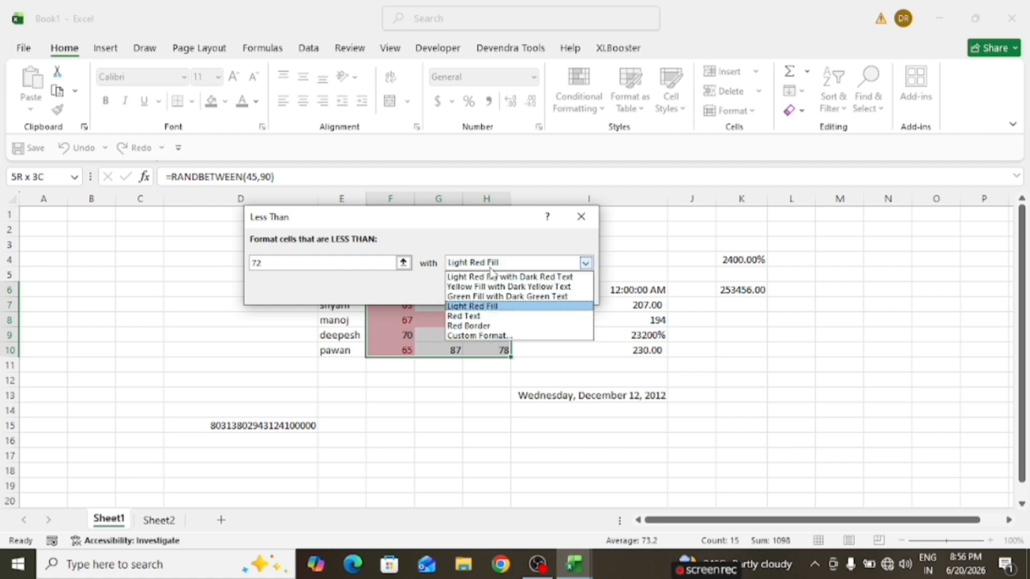
left_click(491, 316)
left_click(491, 263)
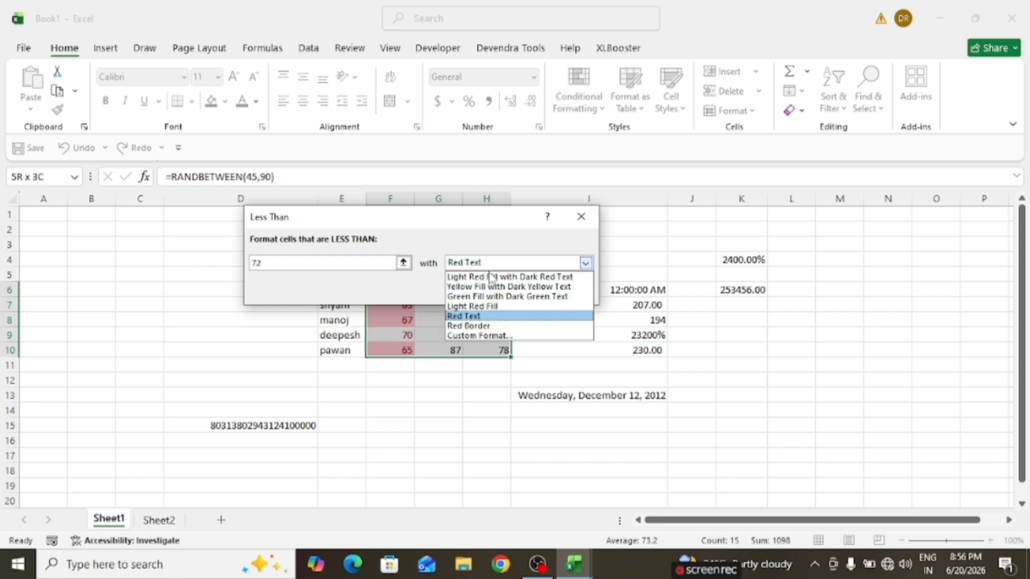
left_click(495, 326)
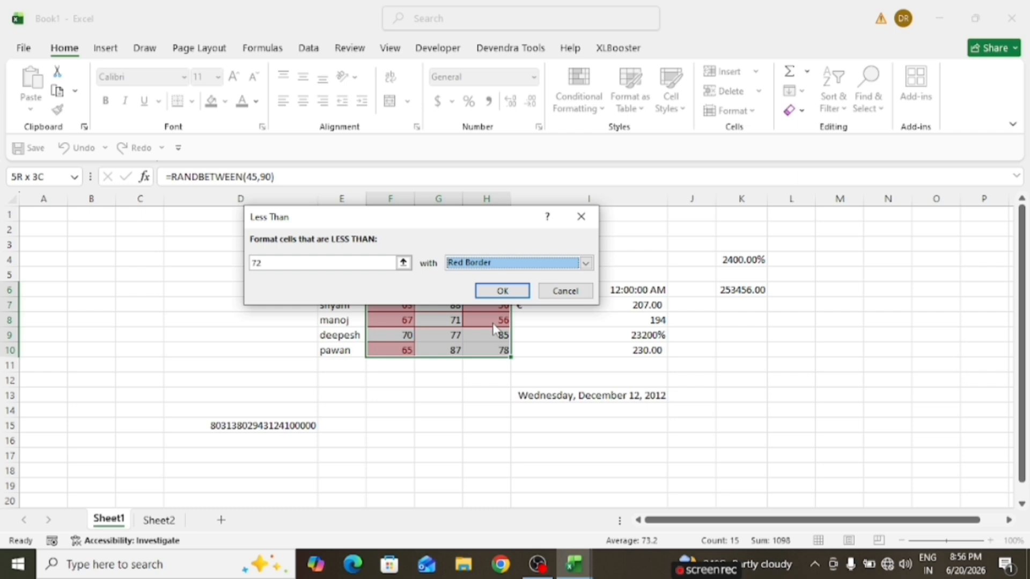
- Give the less-than-72 rule a custom format with a bright yellow fill and apply it to F6:H10
left_click(486, 264)
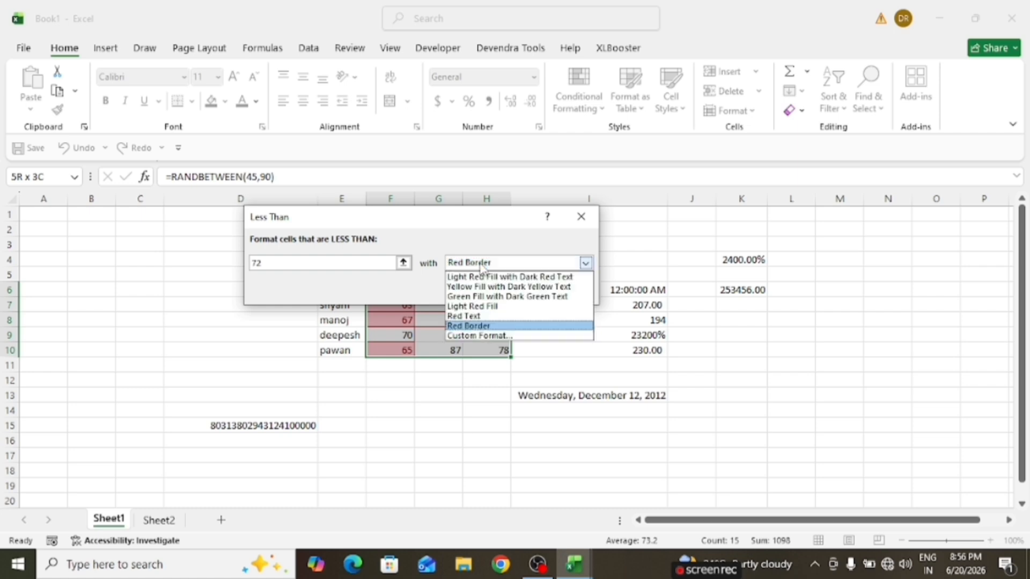
left_click(487, 336)
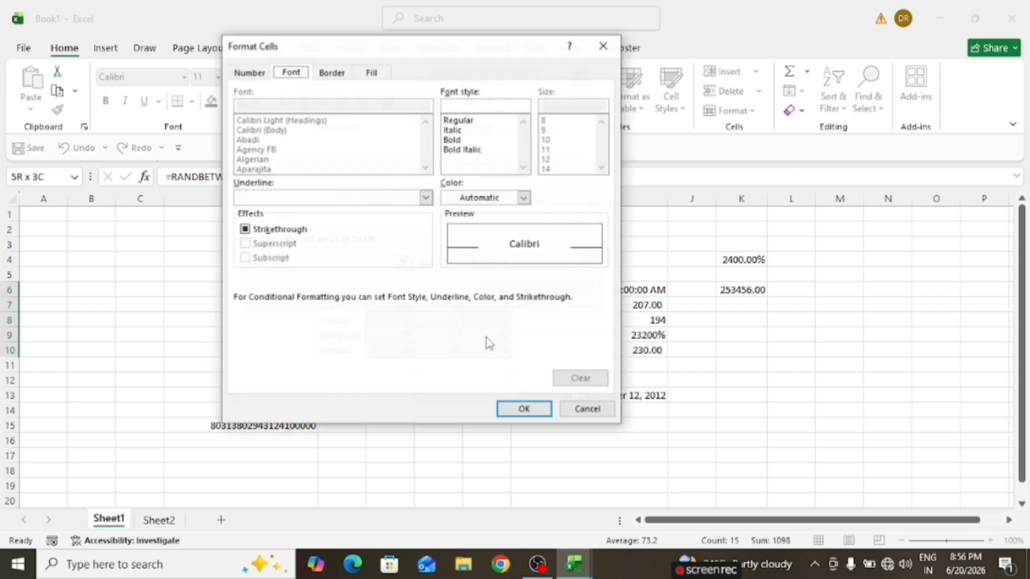
left_click(335, 72)
left_click(368, 74)
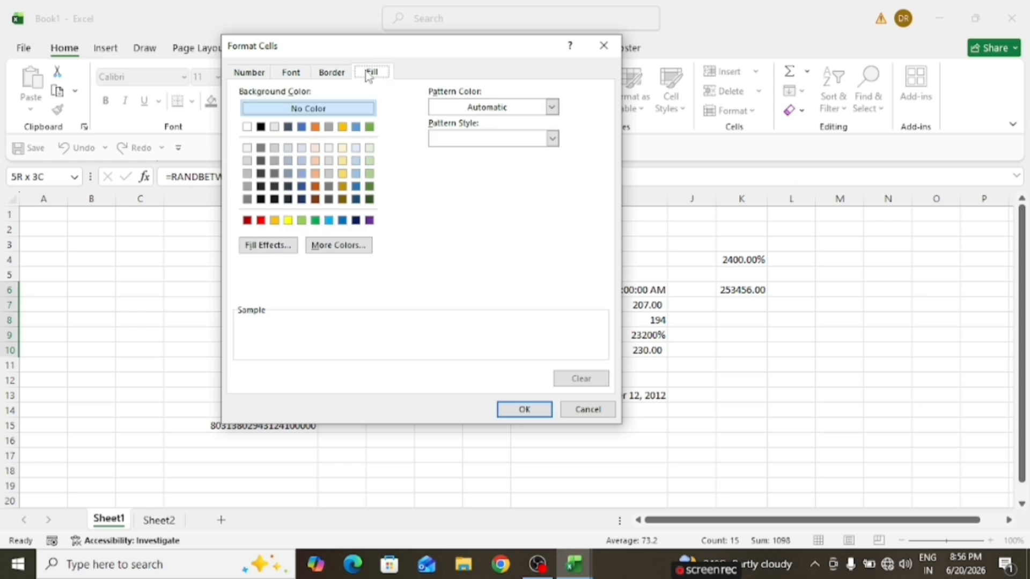
left_click(288, 221)
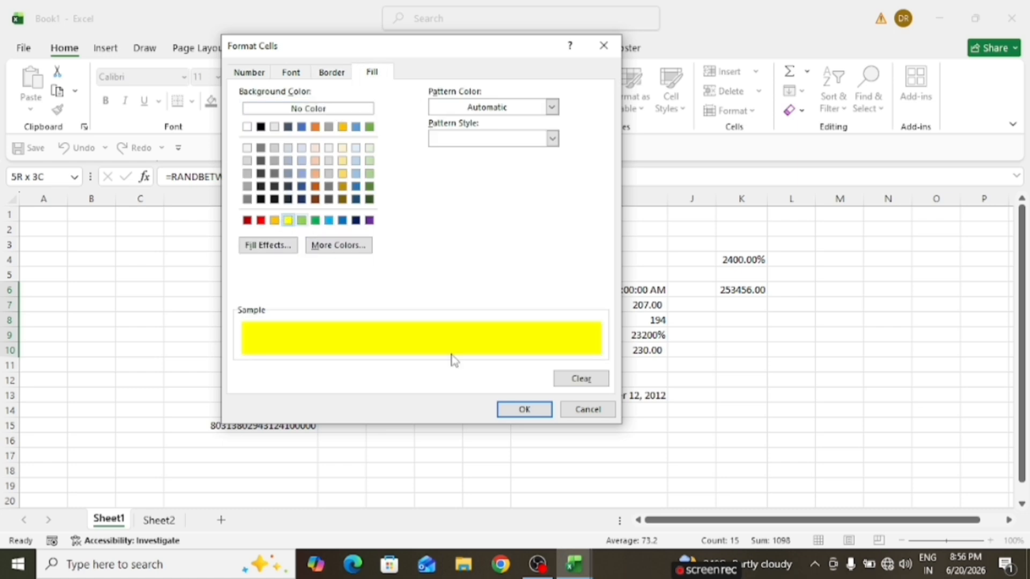
left_click(524, 410)
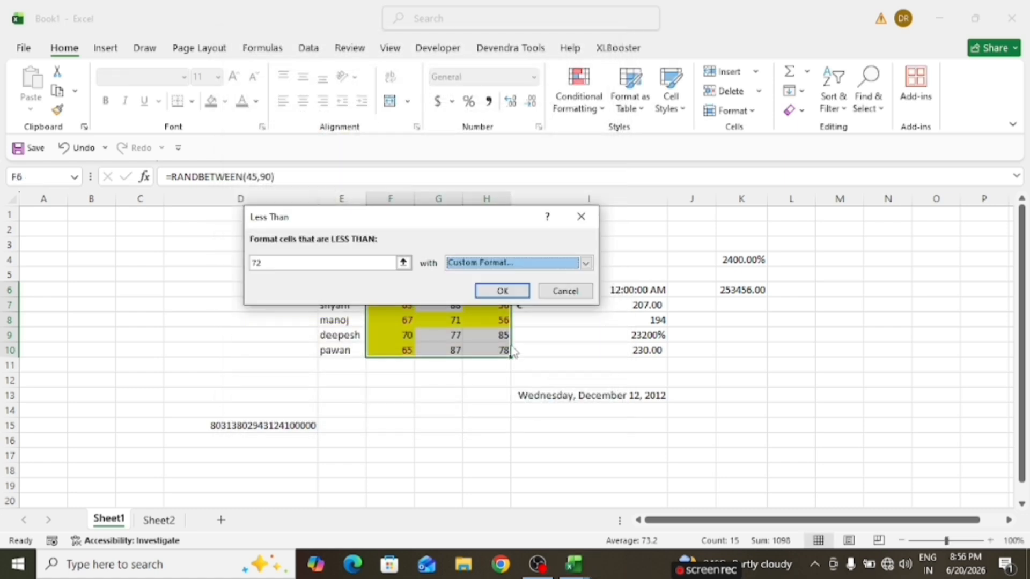
left_click(494, 289)
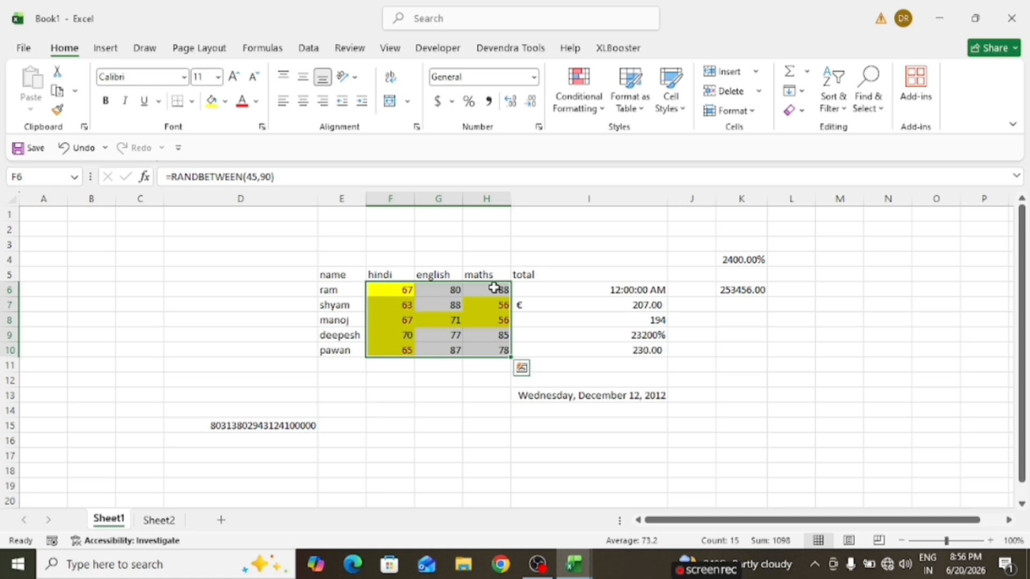
- Highlight the marks in F6:H10 between 50 and 70 with a custom blue fill using a Between rule
left_click(579, 104)
mouse_move(641, 144)
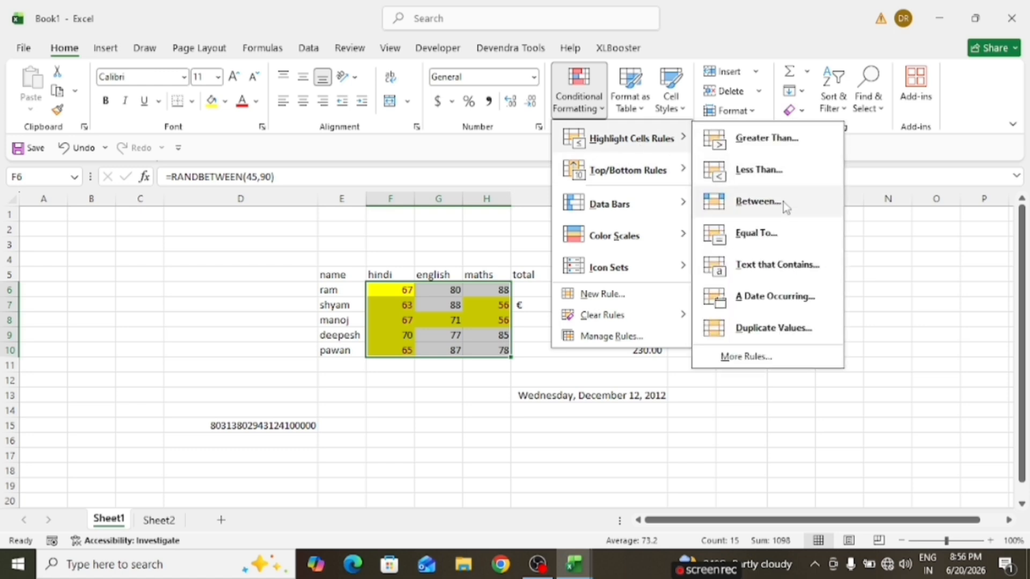
left_click(757, 202)
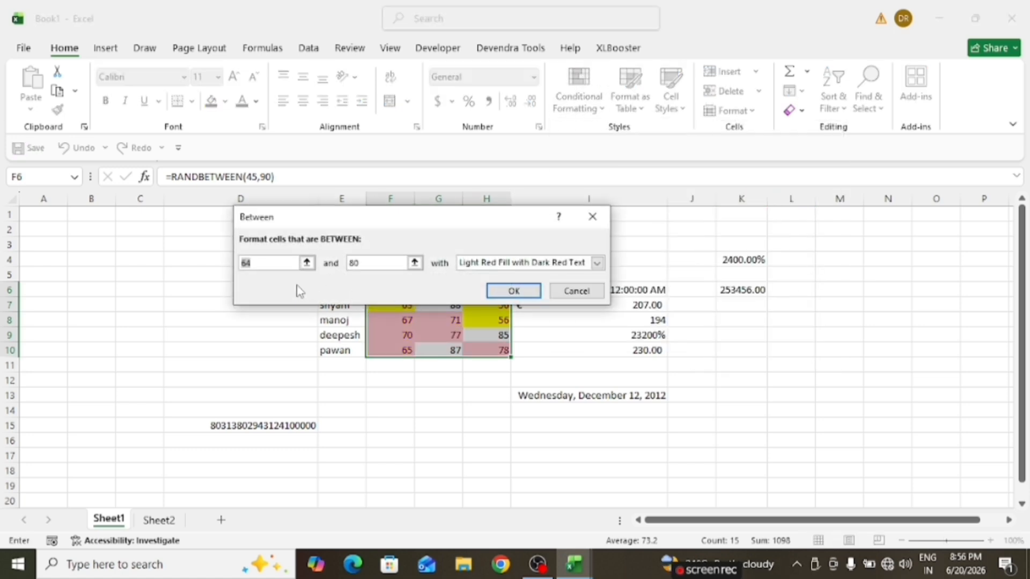
type("50")
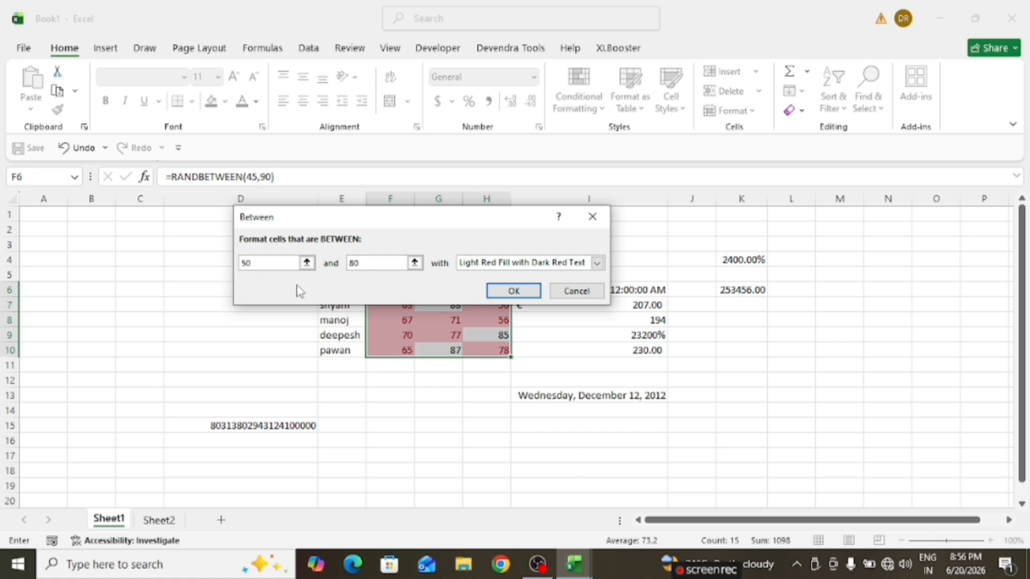
key("Tab")
type("70")
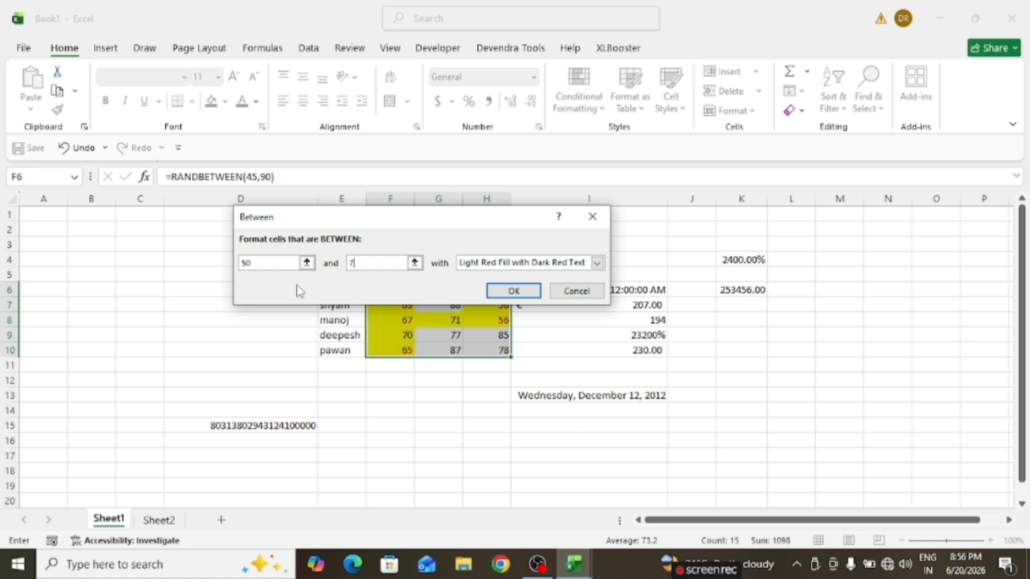
left_click(515, 263)
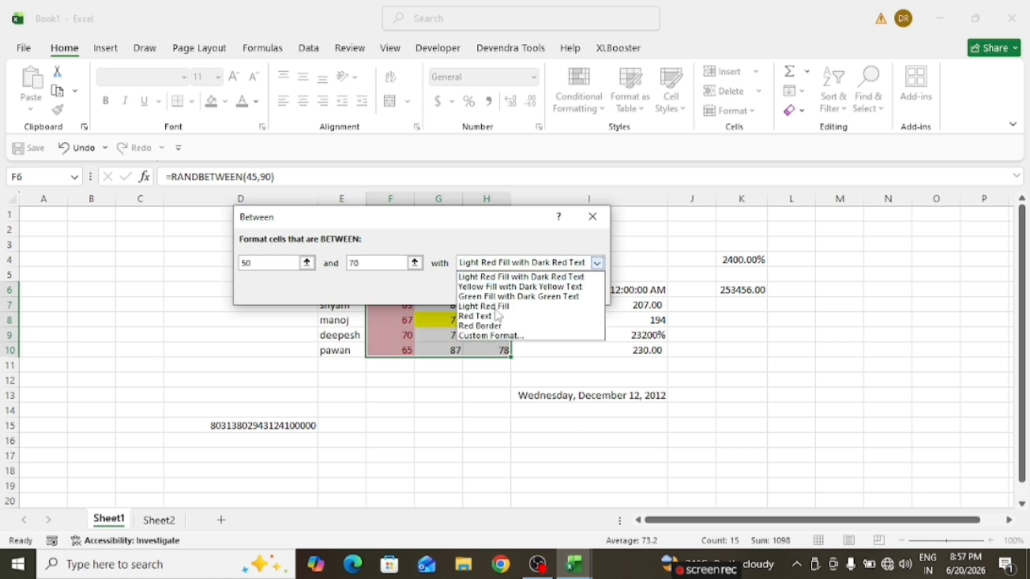
left_click(492, 336)
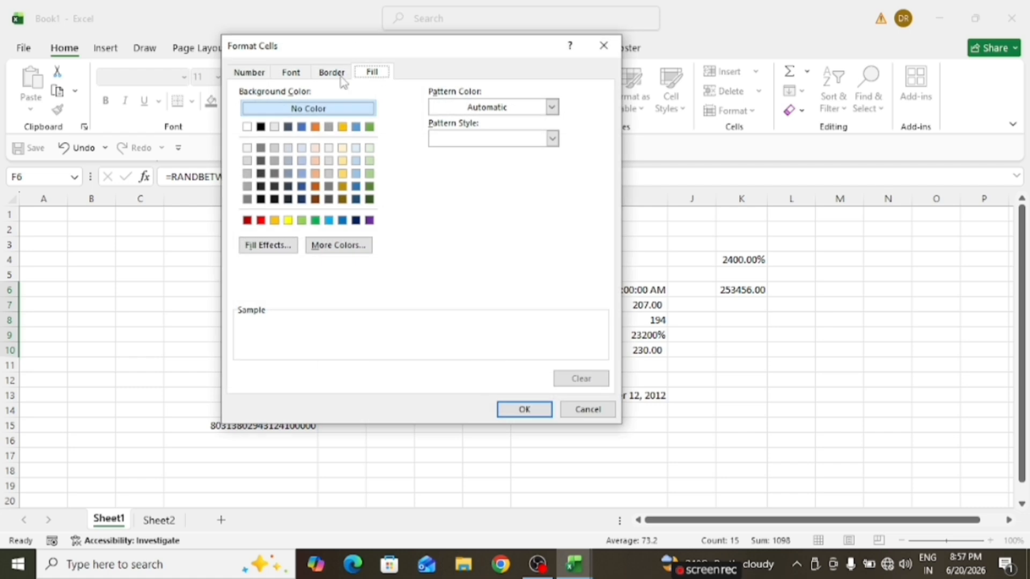
left_click(301, 127)
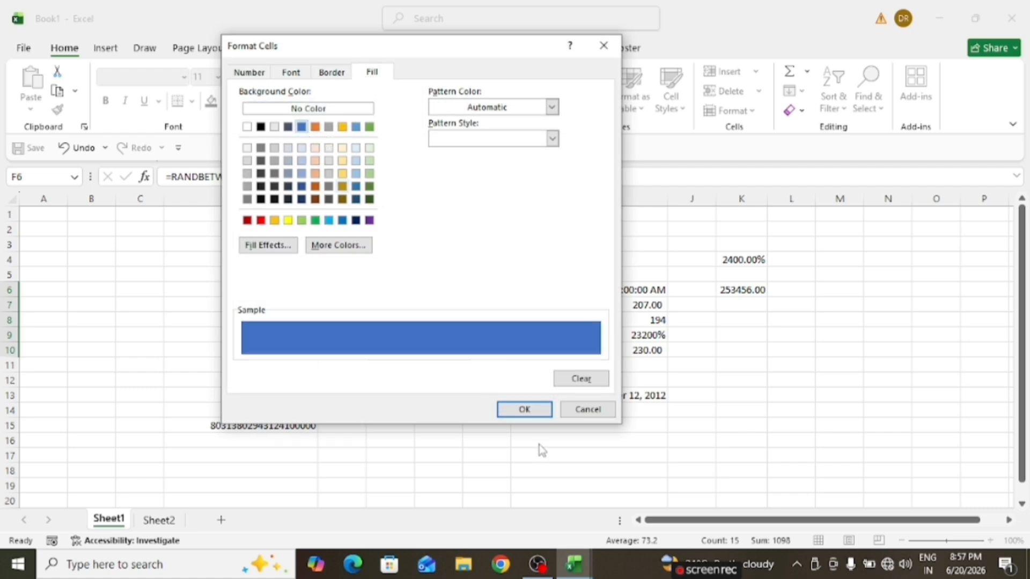
left_click(525, 409)
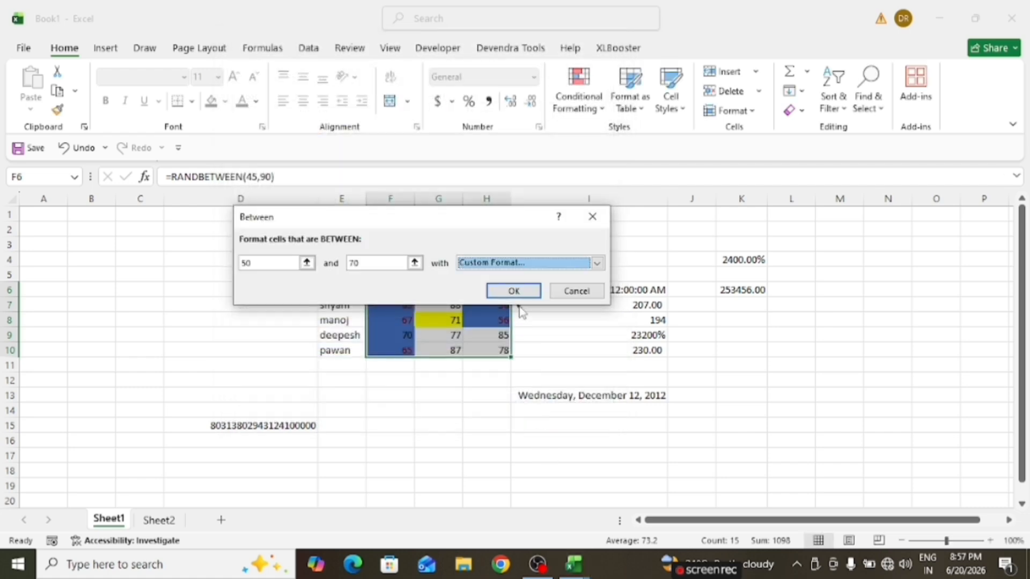
left_click(518, 289)
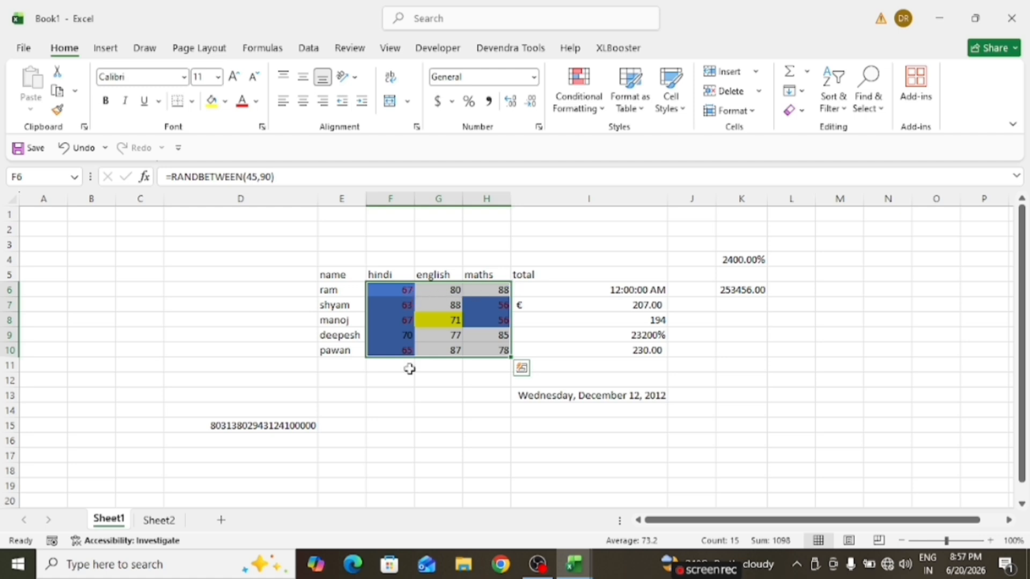
- Highlight the marks in F6:H10 equal to 80 with Light Red Fill with Dark Red Text
left_click(585, 105)
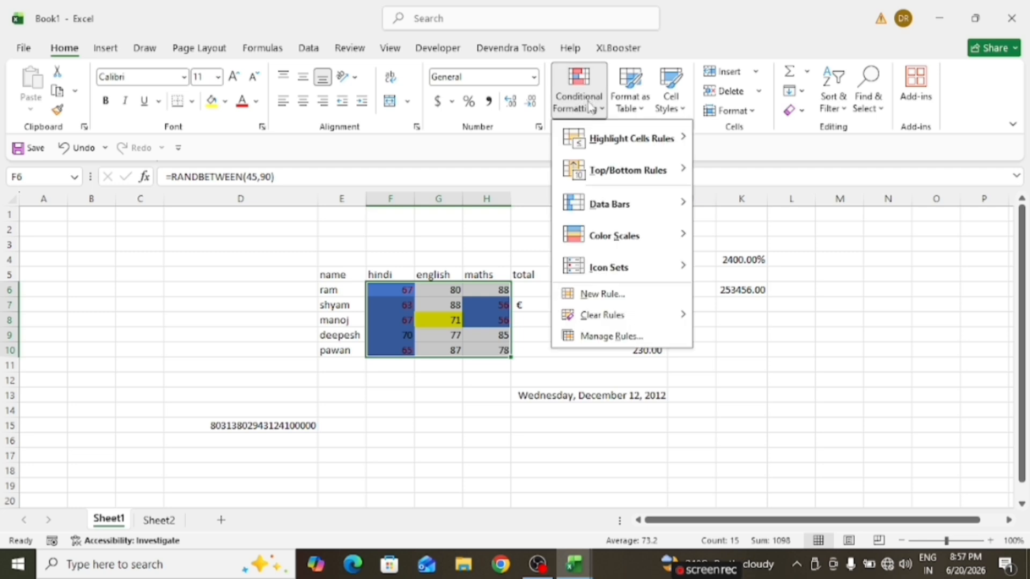
mouse_move(632, 155)
left_click(751, 232)
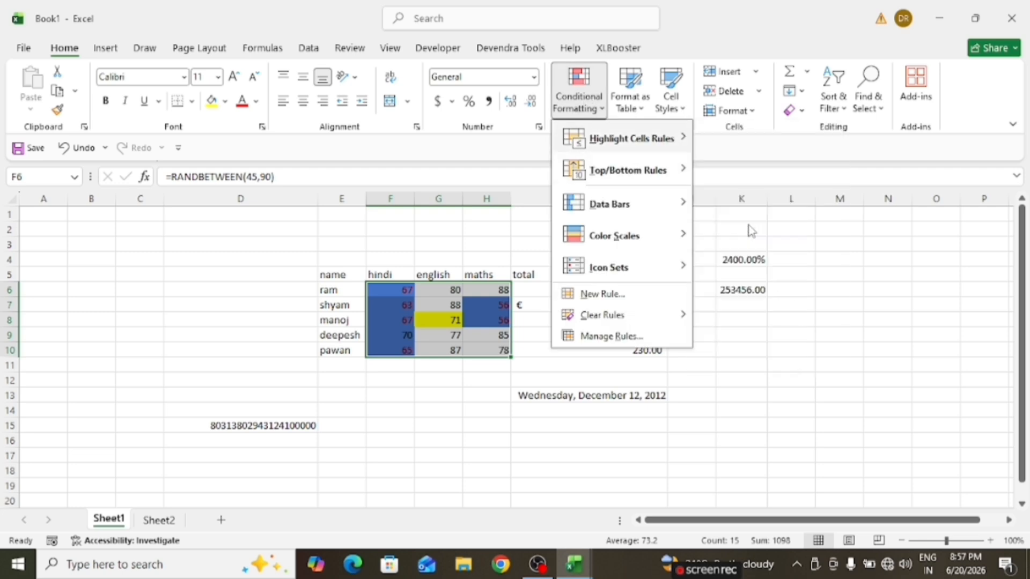
type("80")
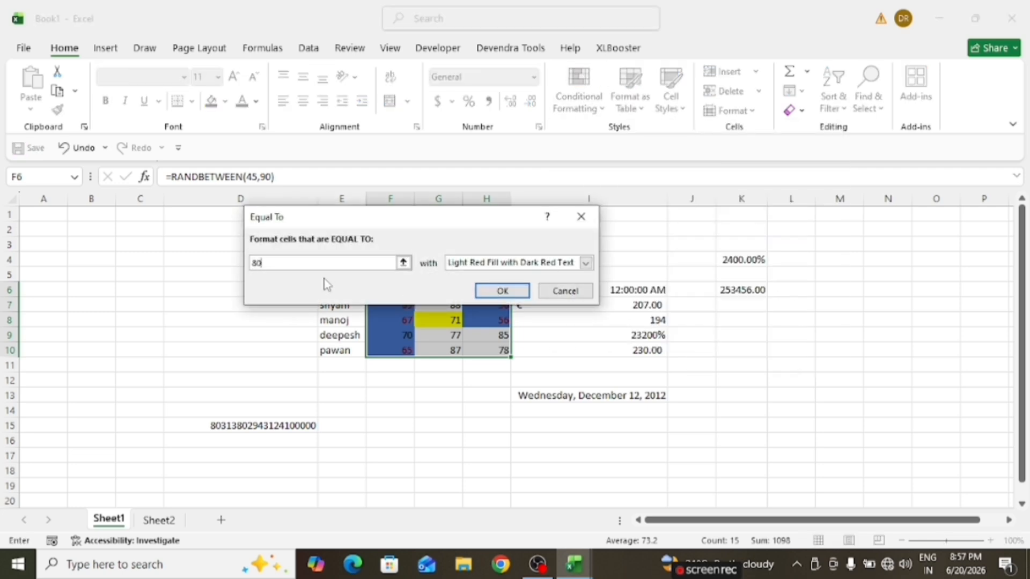
left_click(502, 291)
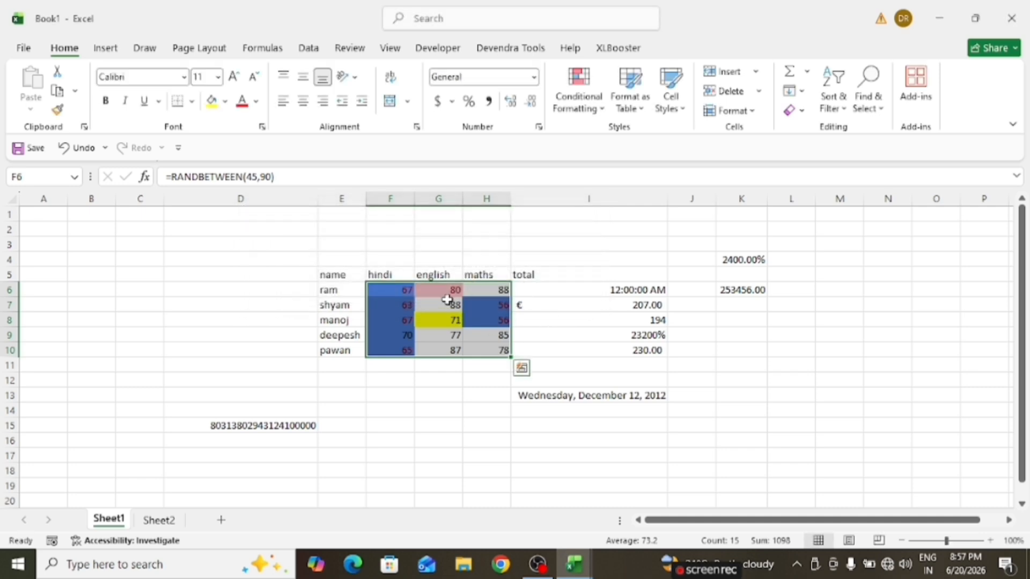
left_click(578, 99)
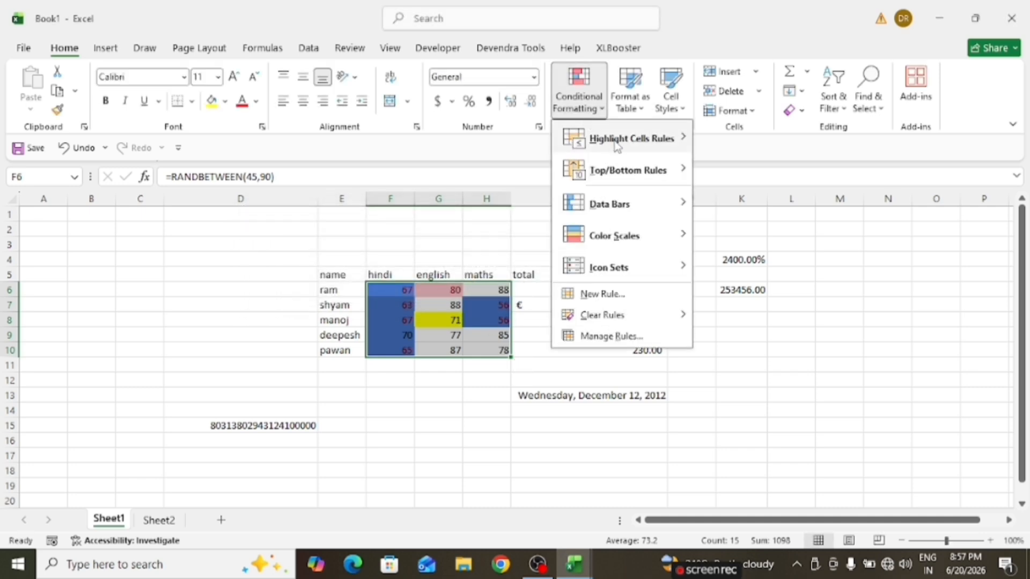
mouse_move(618, 146)
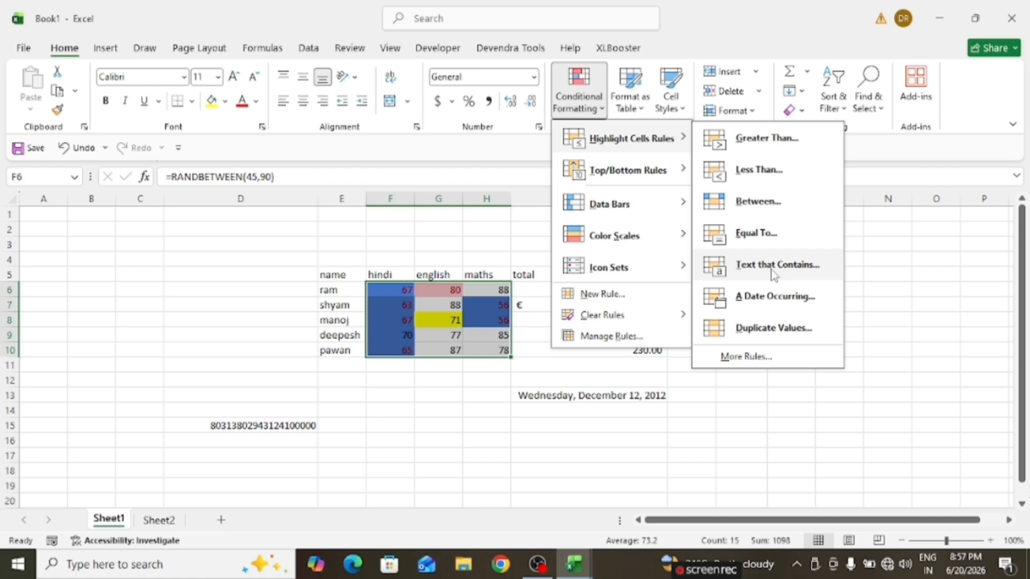
left_click(350, 248)
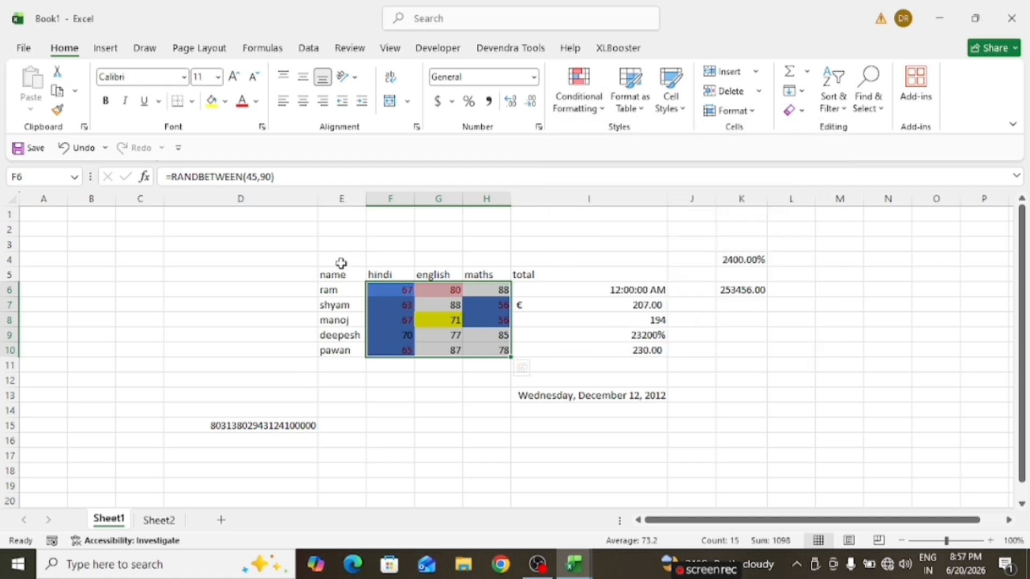
- Highlight cells in E5:H10 containing the first student's name, using a Text That Contains rule with Light Red Fill with Dark Red Text
left_click(329, 274)
key("shift+Right")
key("shift+Right")
key("shift+Down")
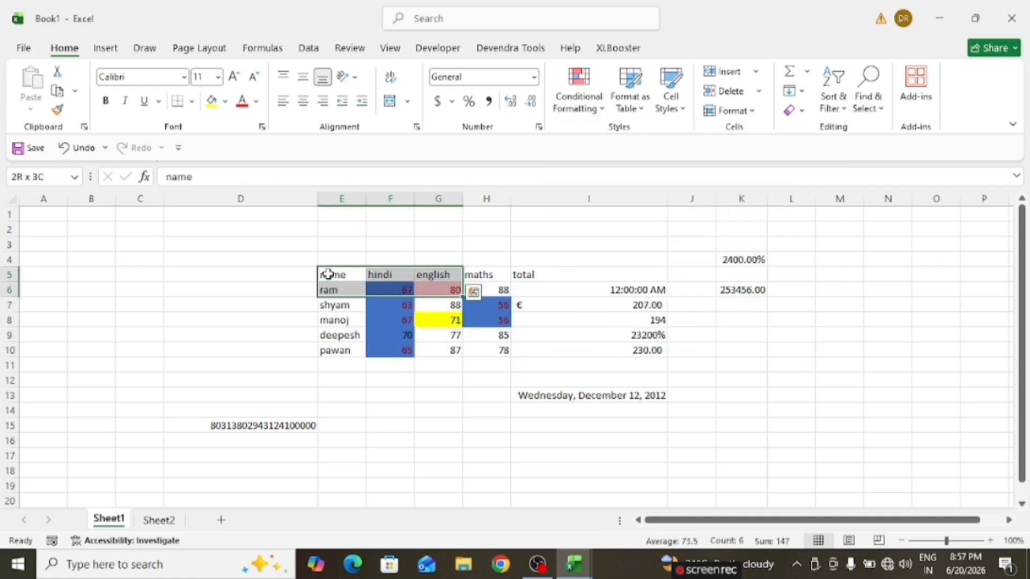
key("shift+Right")
key("shift+Down")
key("shift+Down")
key("shift+Down")
key("shift+Down")
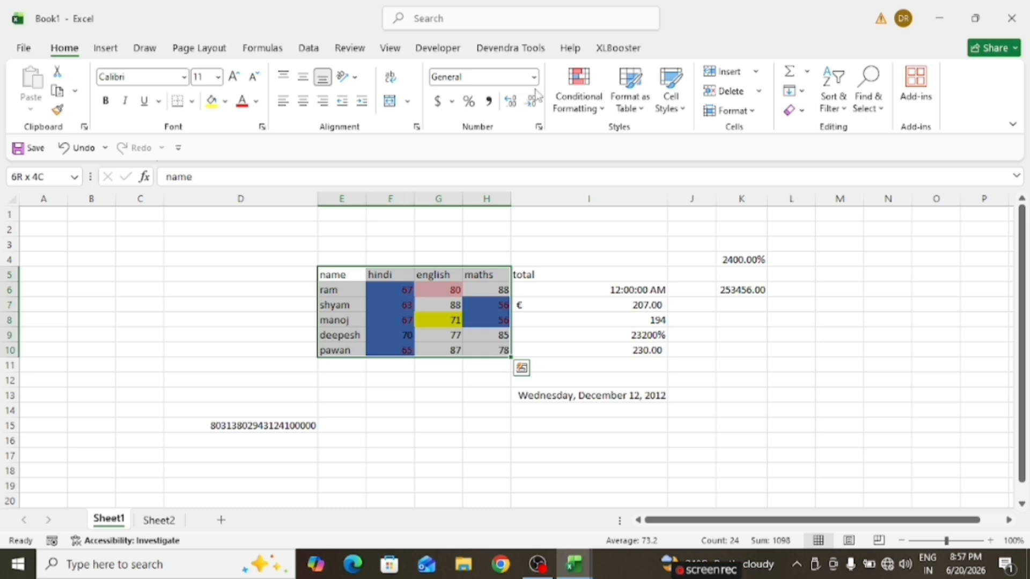
left_click(569, 96)
mouse_move(579, 138)
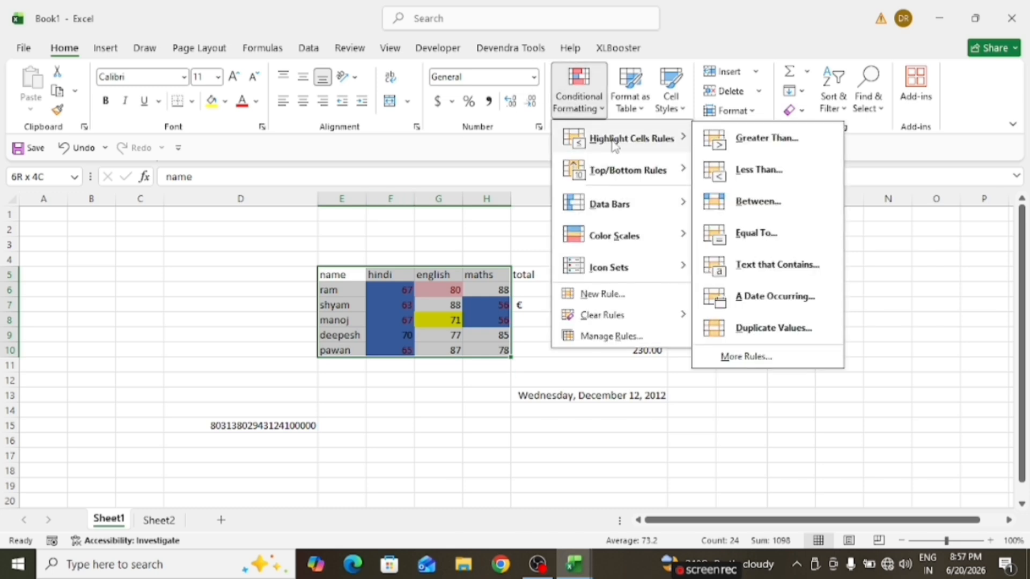
left_click(762, 264)
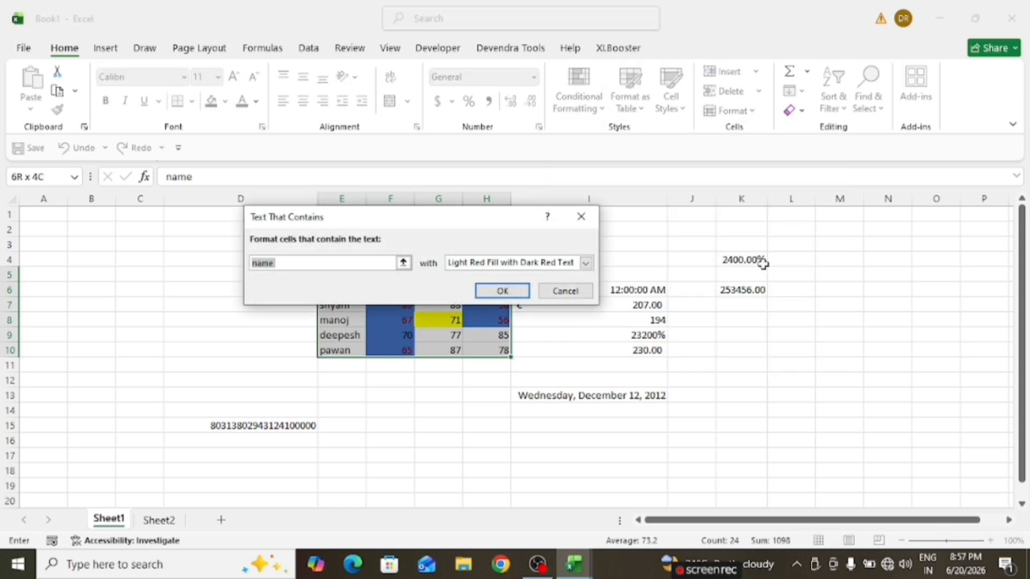
type("r")
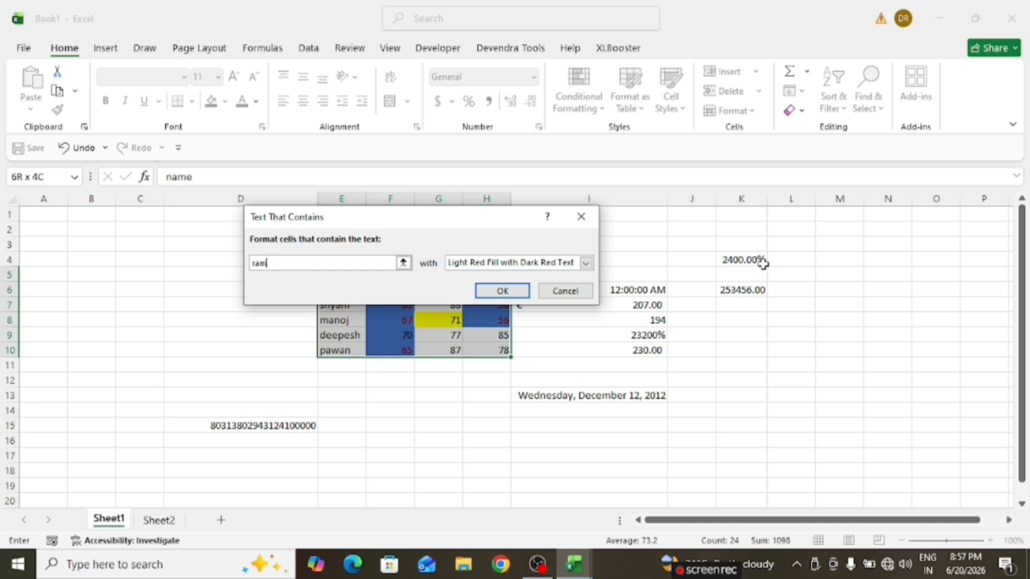
left_click(495, 292)
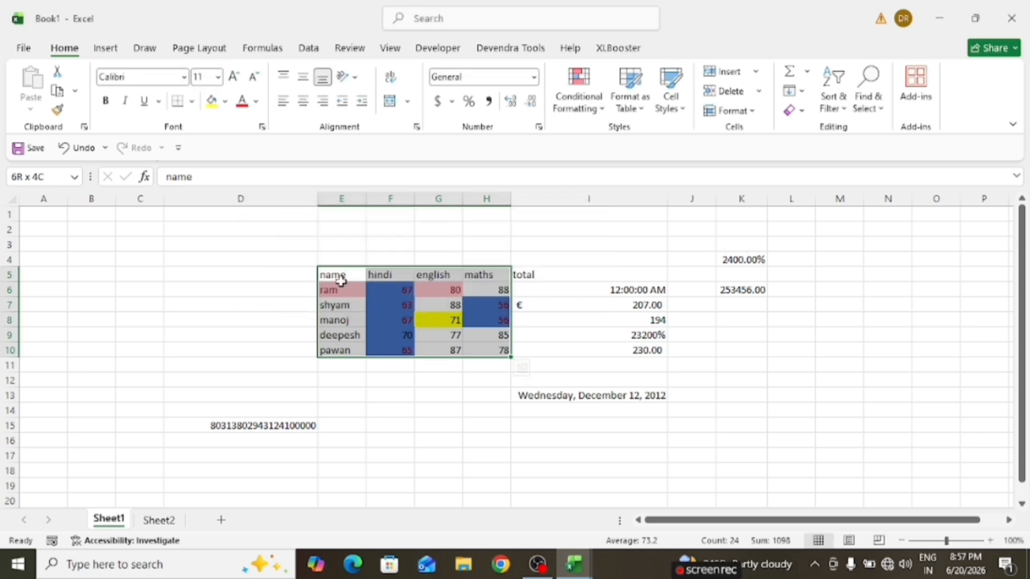
- Highlight the duplicate values in E5:H10 with Light Red Fill with Dark Red Text
left_click(578, 101)
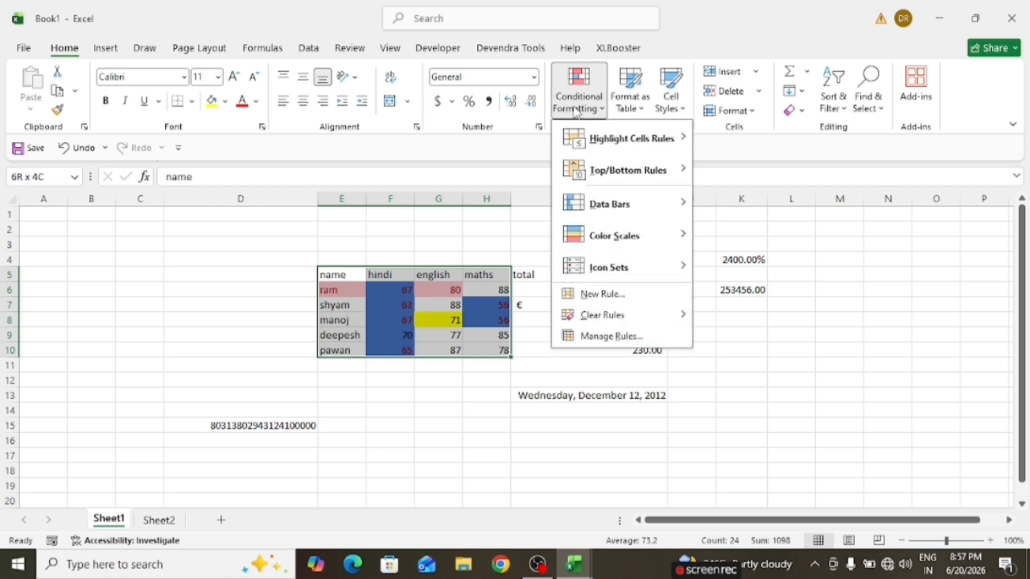
mouse_move(632, 139)
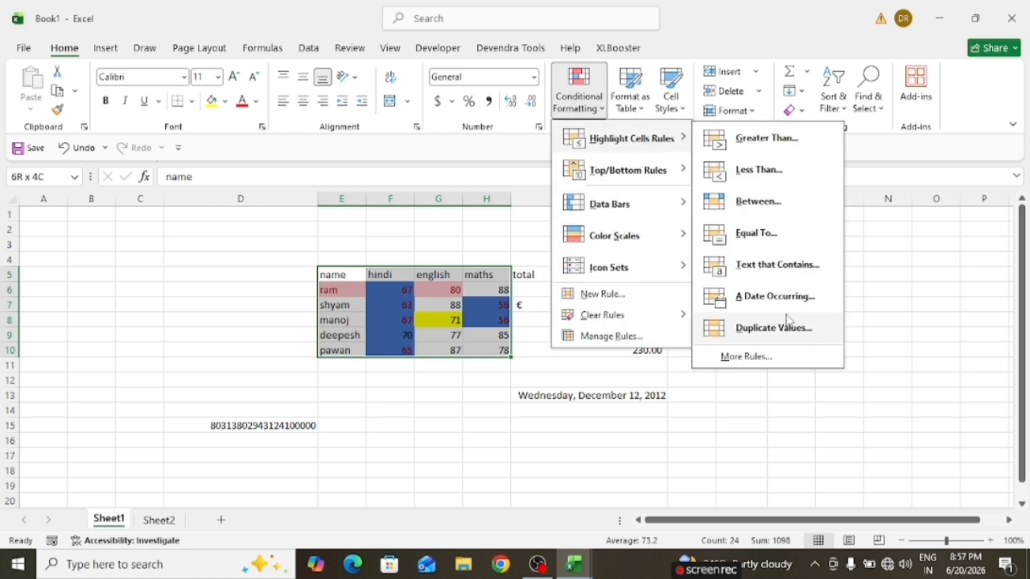
left_click(772, 328)
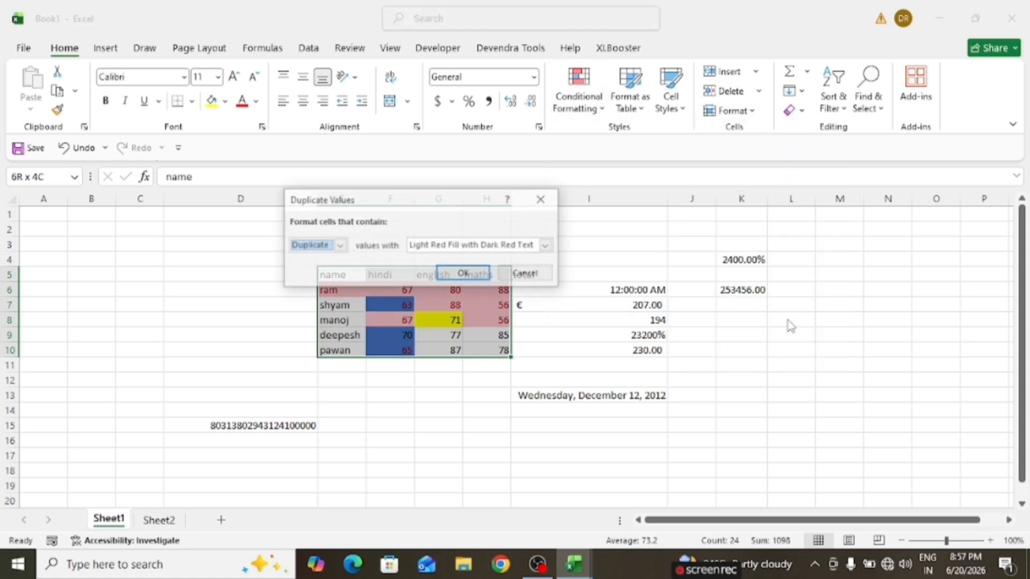
left_click(476, 273)
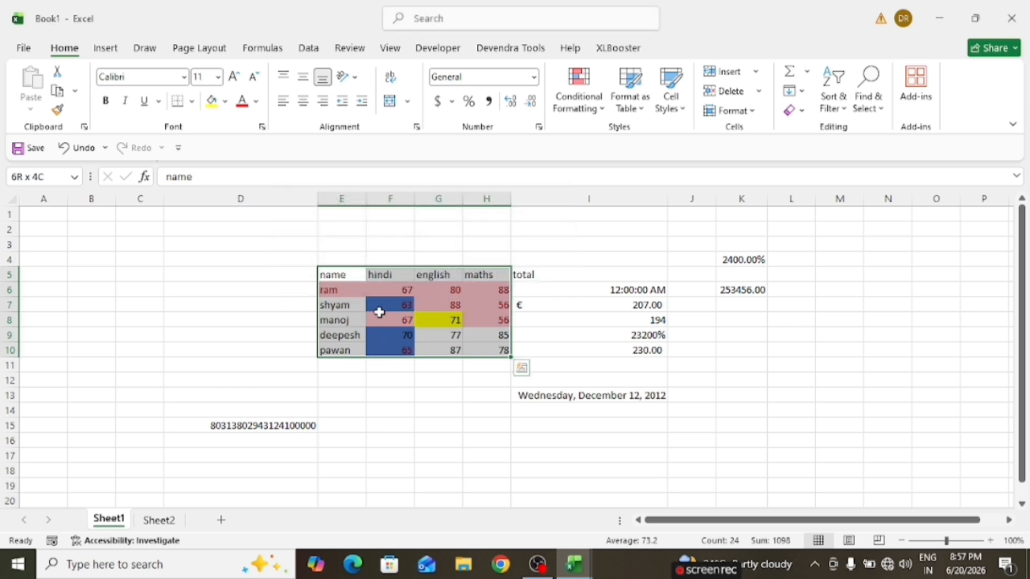
- Clear the conditional formatting rules from the selected cells E5:H10
left_click(587, 105)
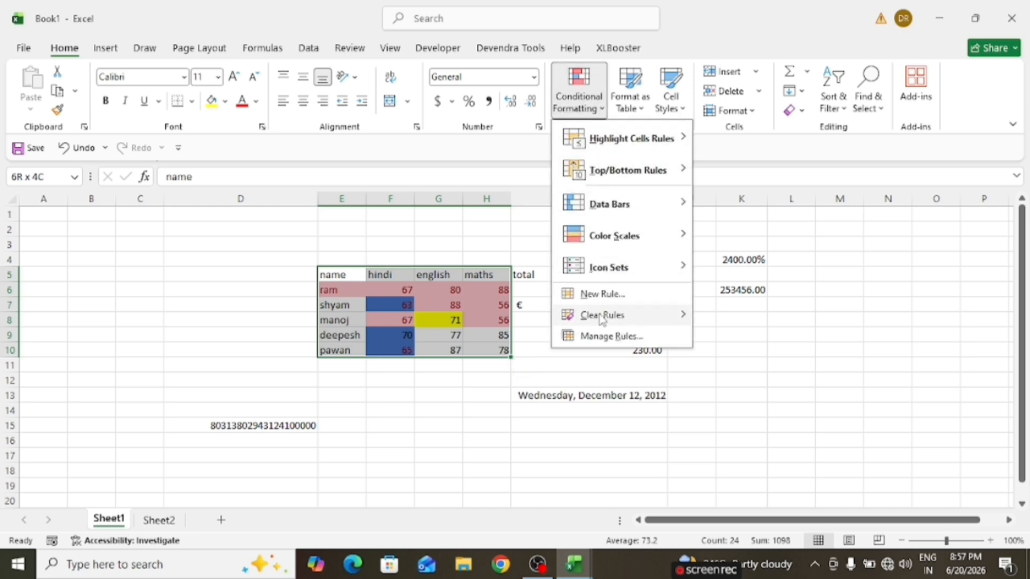
mouse_move(616, 314)
mouse_move(688, 316)
left_click(731, 321)
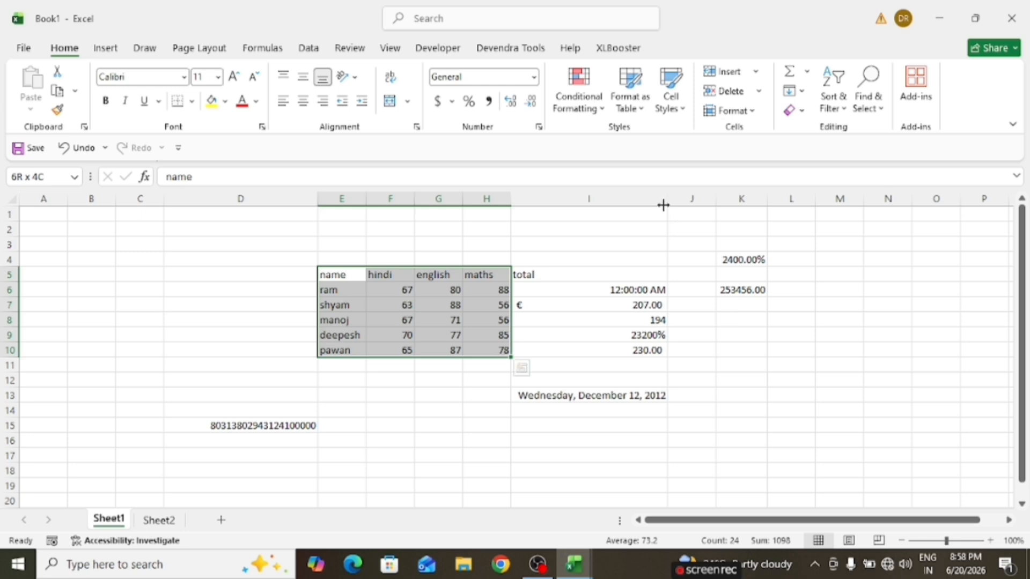
- Highlight the top 5 items in E5:H10 with Light Red Fill with Dark Red Text
left_click(575, 89)
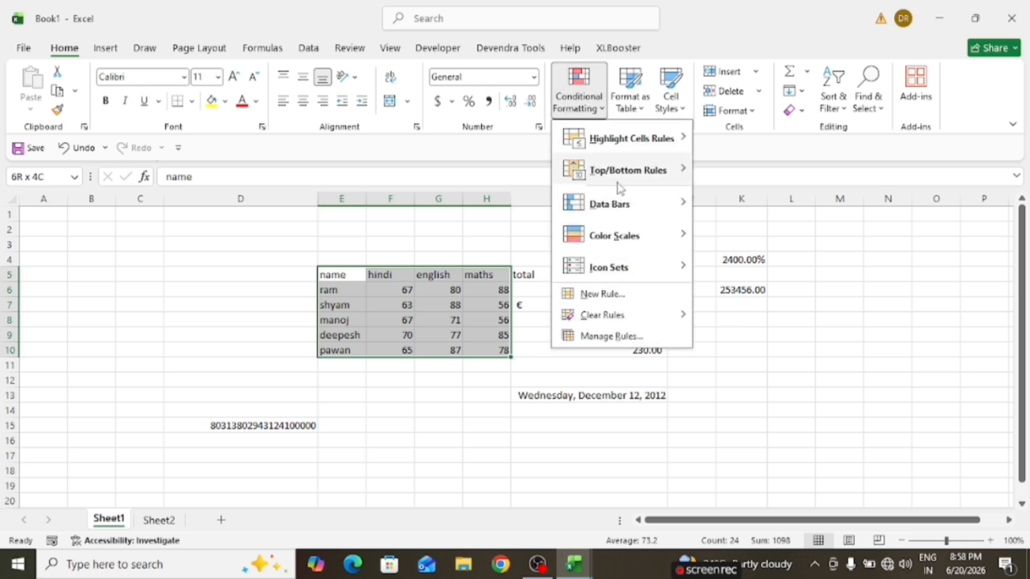
mouse_move(618, 182)
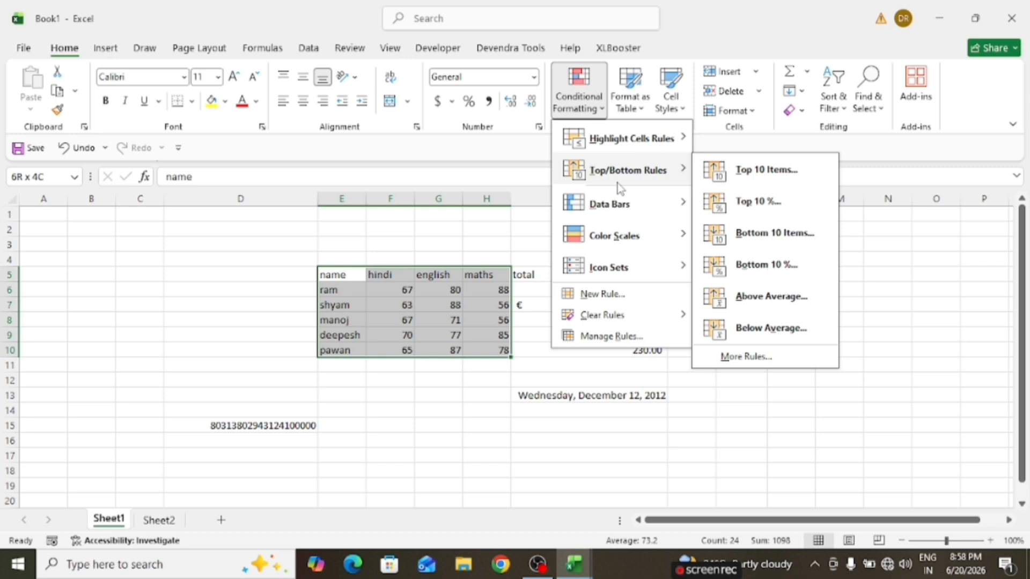
left_click(733, 180)
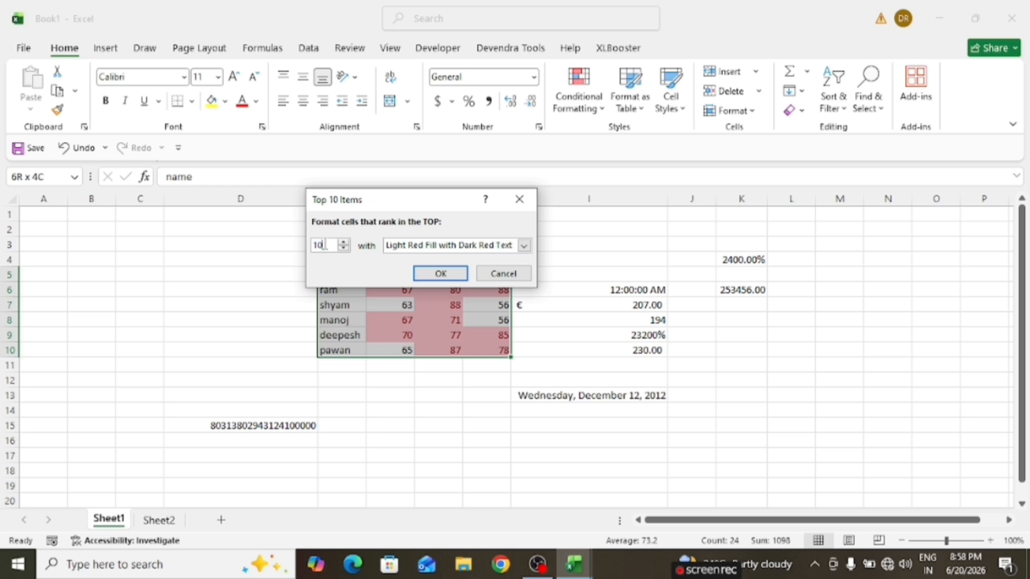
key("BackSpace")
type("5")
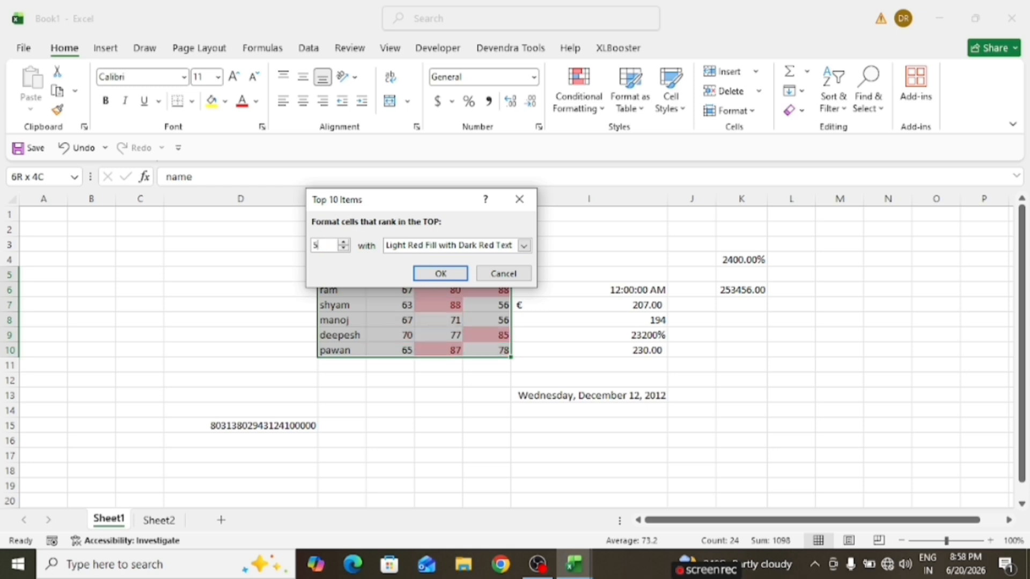
left_click(432, 273)
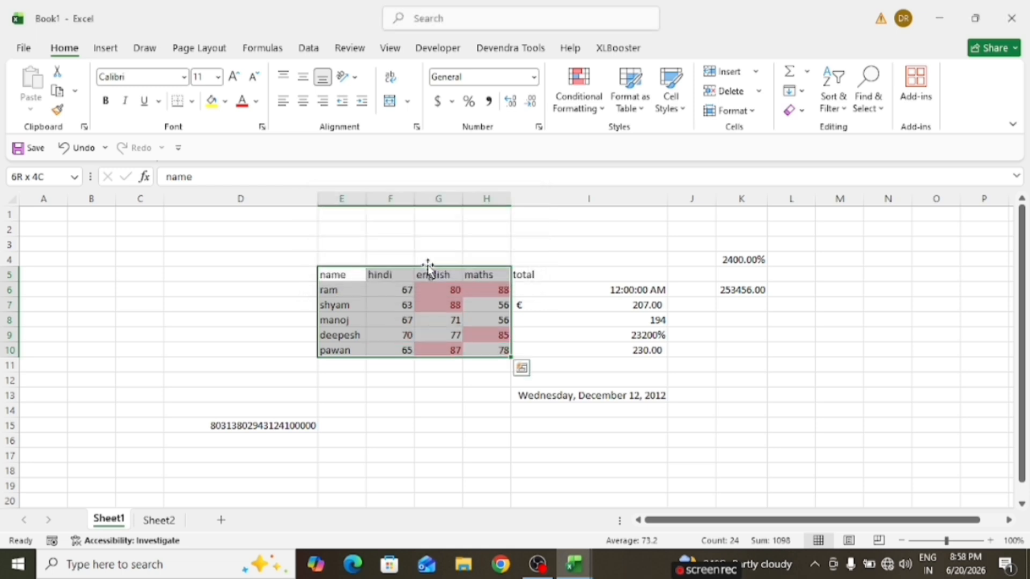
- Add a Top 10% rule to E5:H10 with Light Red Fill with Dark Red Text
left_click(578, 99)
mouse_move(615, 166)
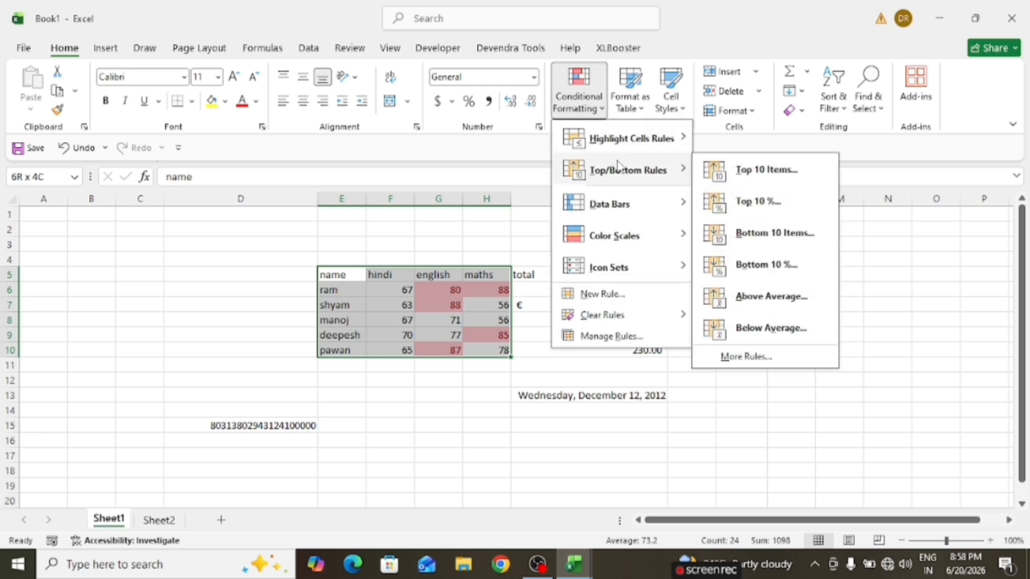
left_click(762, 208)
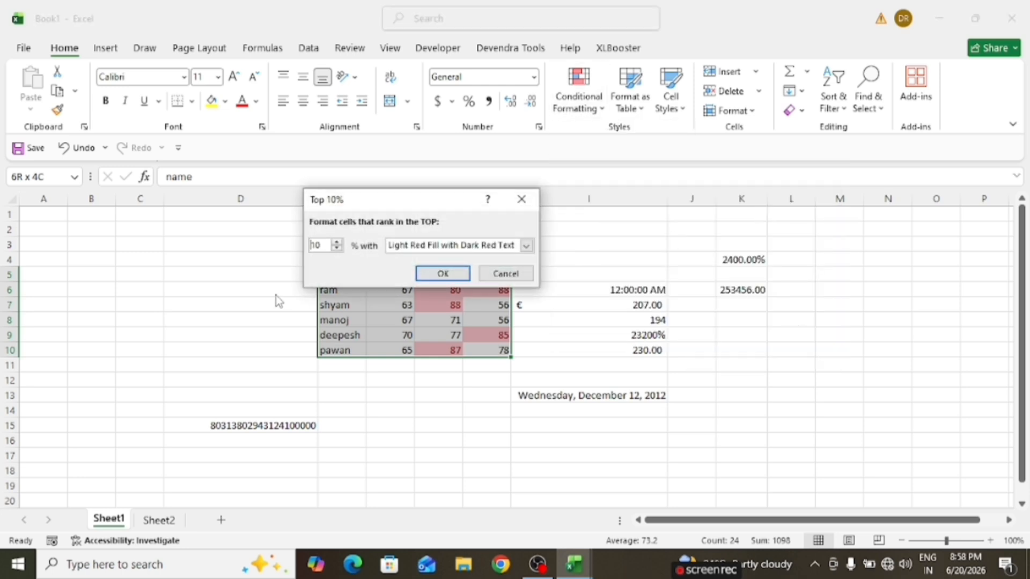
left_click(453, 273)
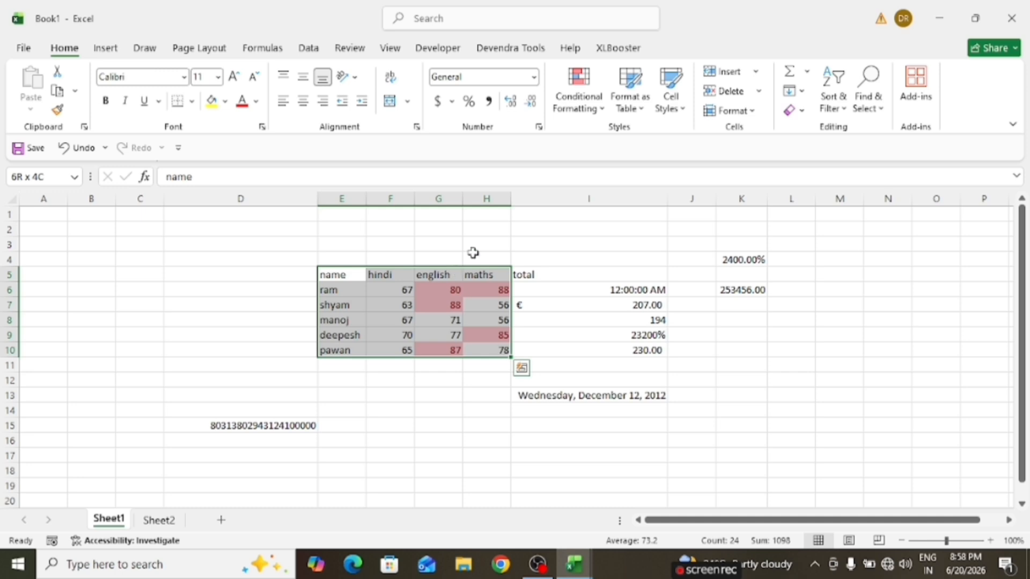
- Format E5:H10 as percentages and highlight its bottom 1000 items with Light Red Fill with Dark Red Text
left_click(470, 102)
left_click(576, 102)
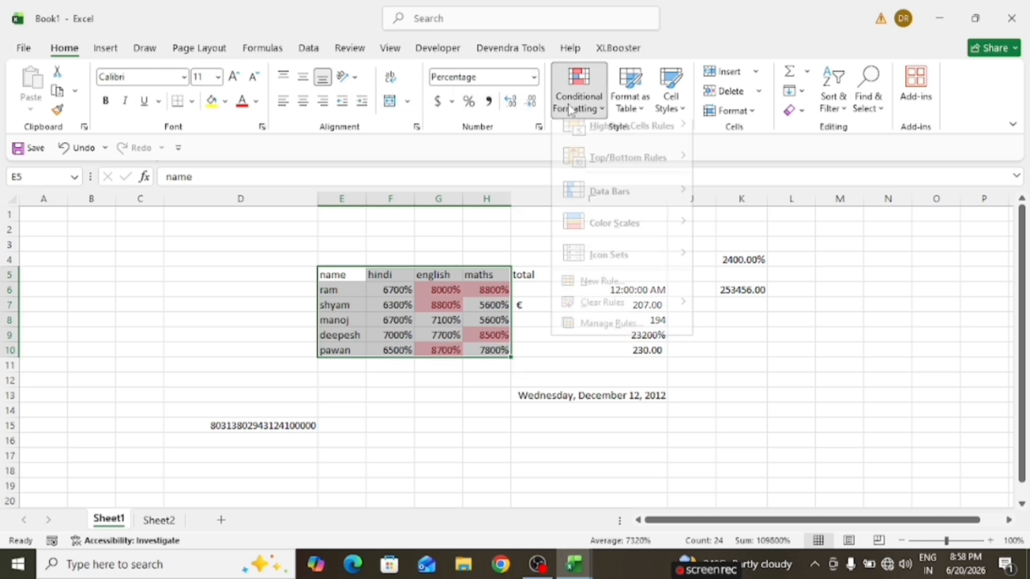
mouse_move(648, 193)
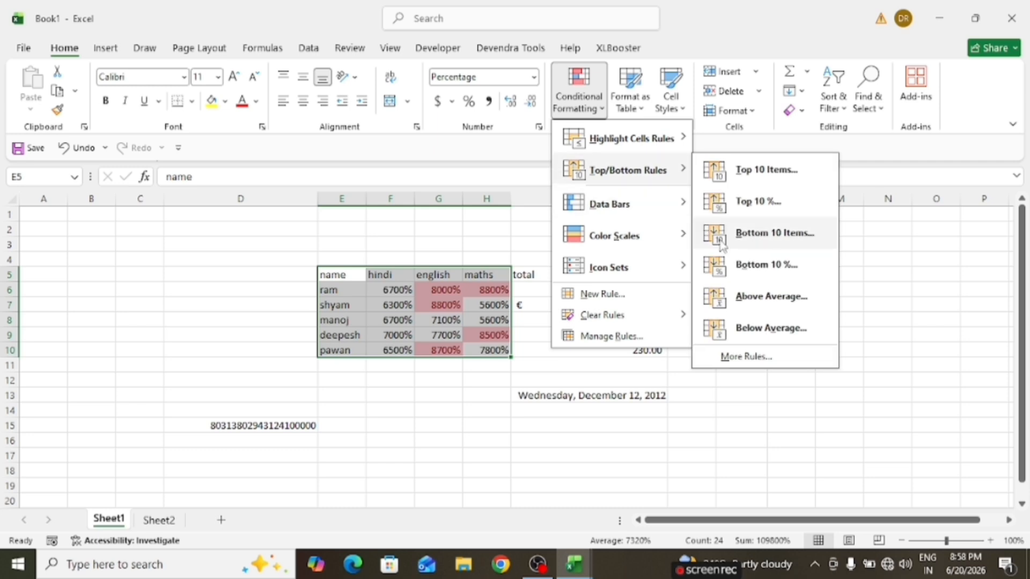
left_click(719, 226)
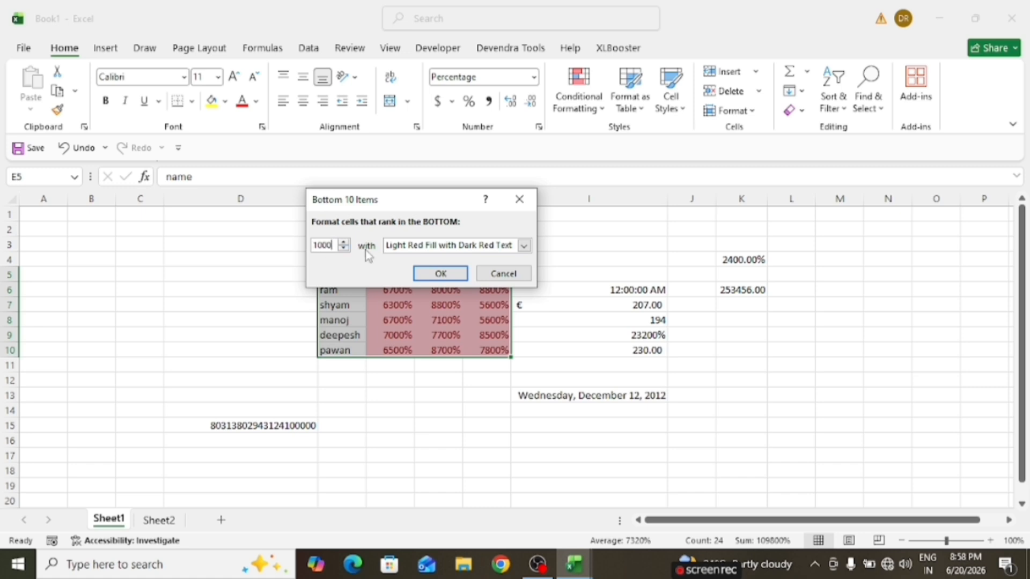
left_click(442, 275)
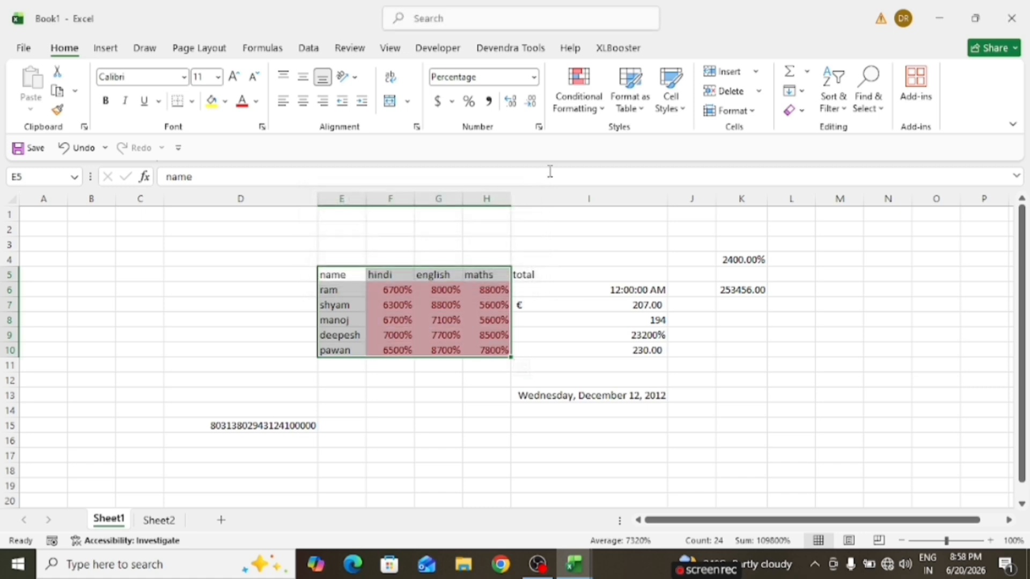
left_click(582, 99)
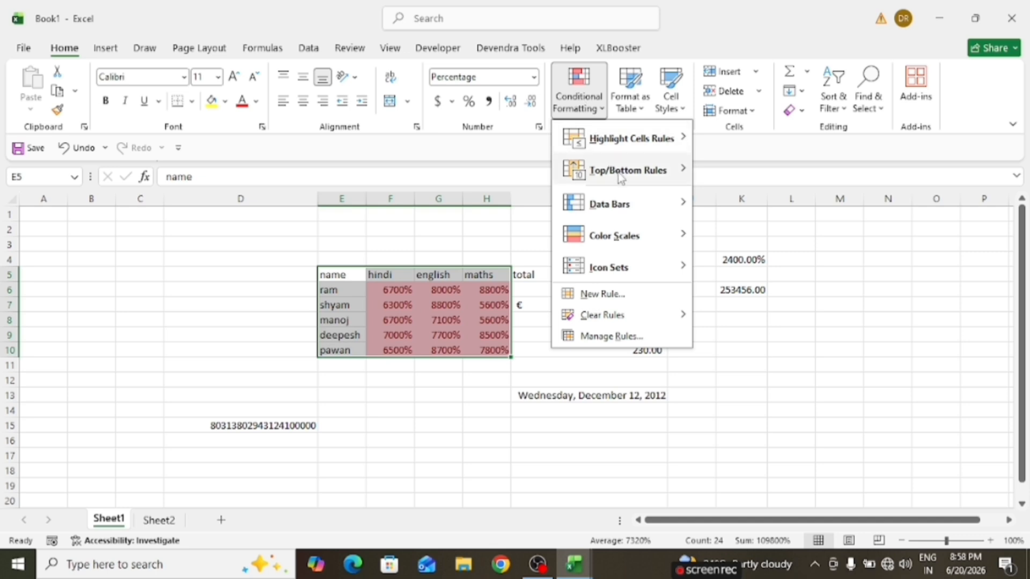
mouse_move(621, 177)
left_click(733, 200)
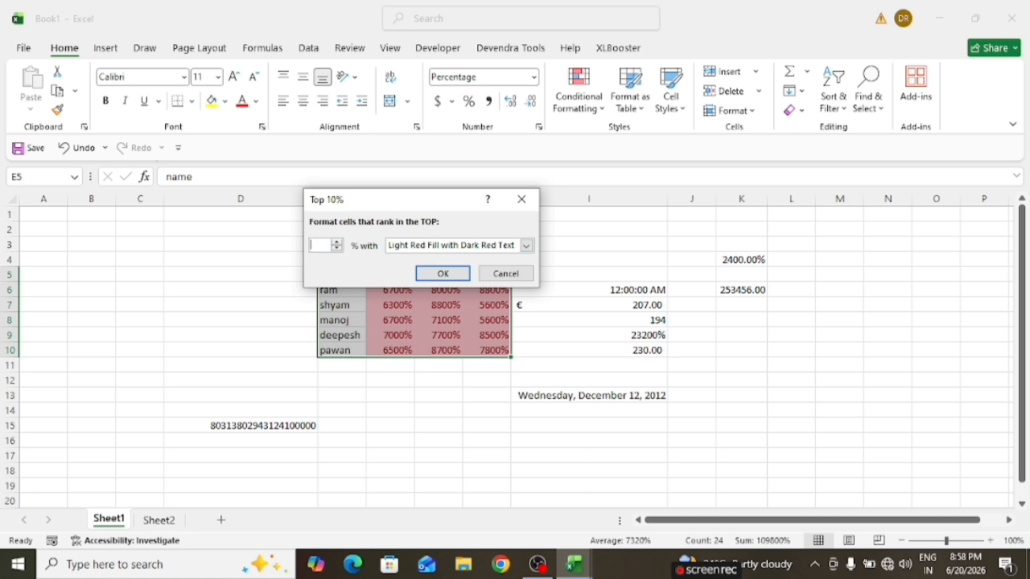
left_click(491, 273)
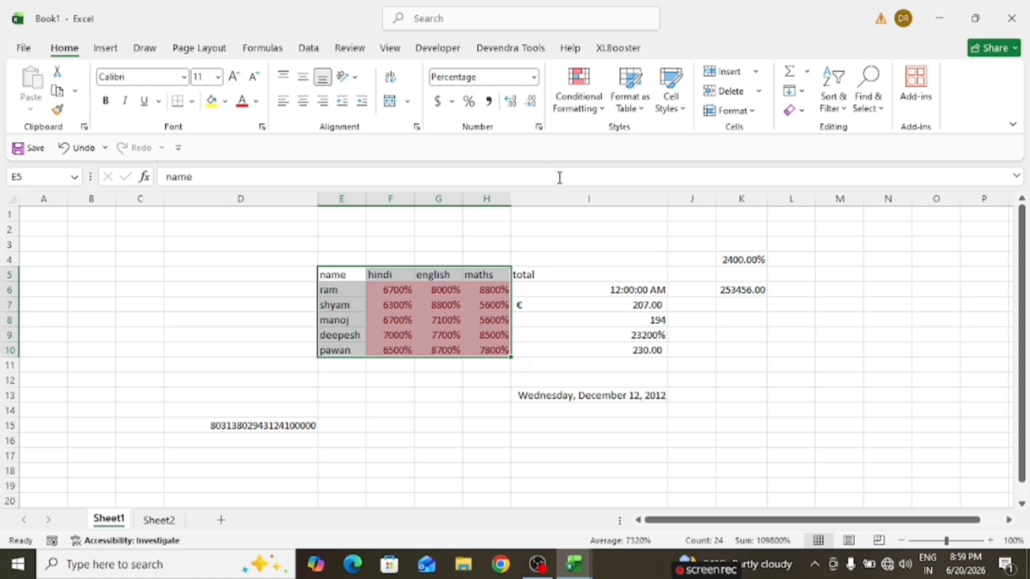
- Remove all conditional formatting rules from the percentage-formatted marks table in E5:H10
left_click(577, 99)
mouse_move(636, 318)
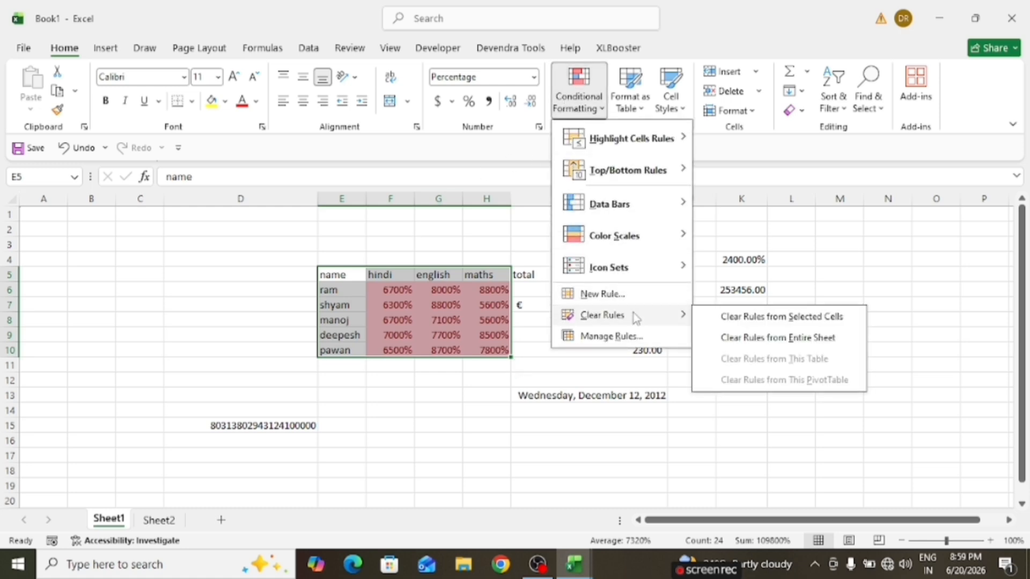
left_click(762, 316)
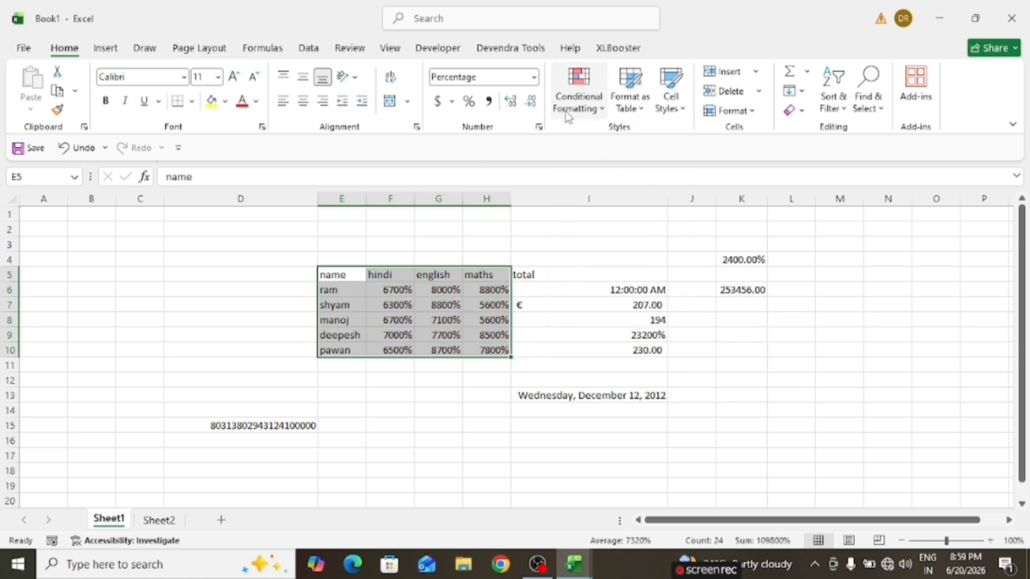
left_click(558, 94)
mouse_move(628, 170)
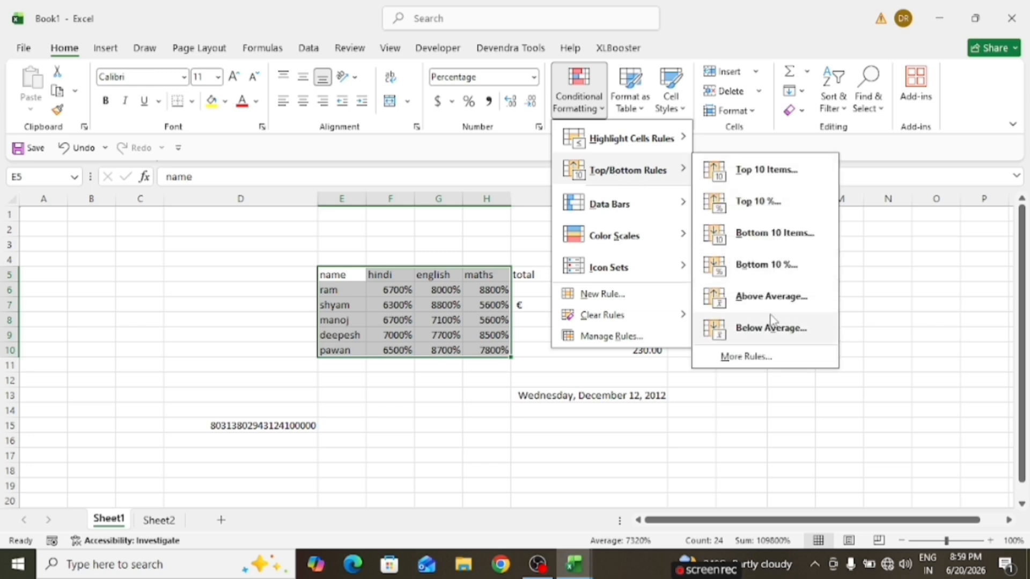
mouse_move(621, 210)
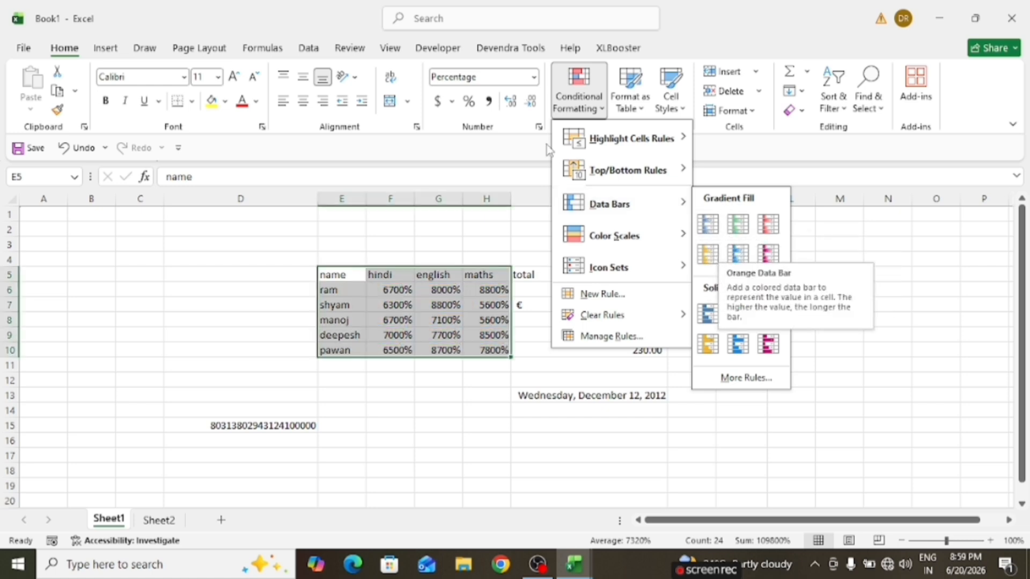
left_click(470, 105)
left_click(471, 107)
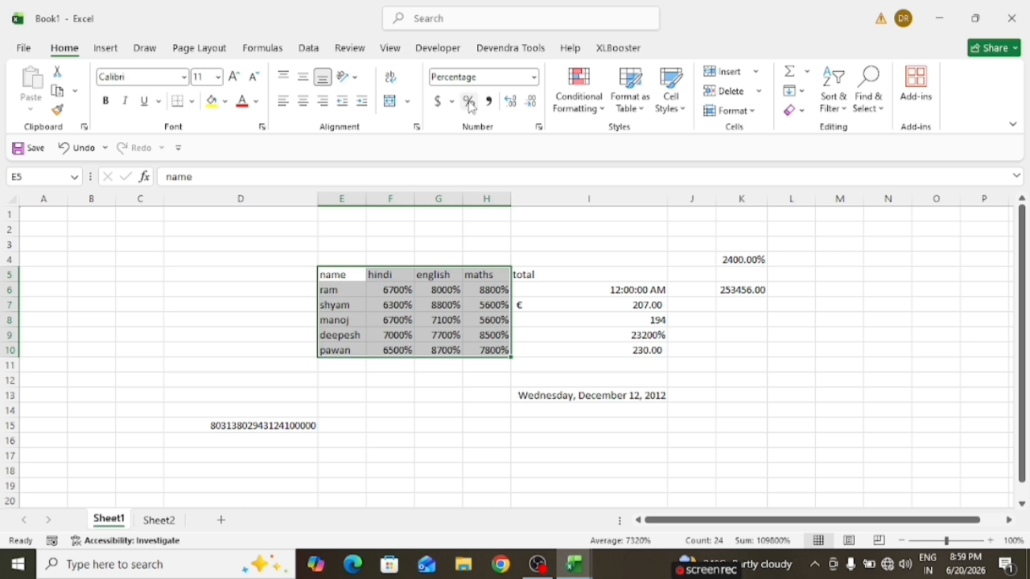
- Undo the rule clearing, the bottom-items highlighting and the percentage formatting of E5:H10
key("ctrl+z")
key("ctrl+z")
key("ctrl+z")
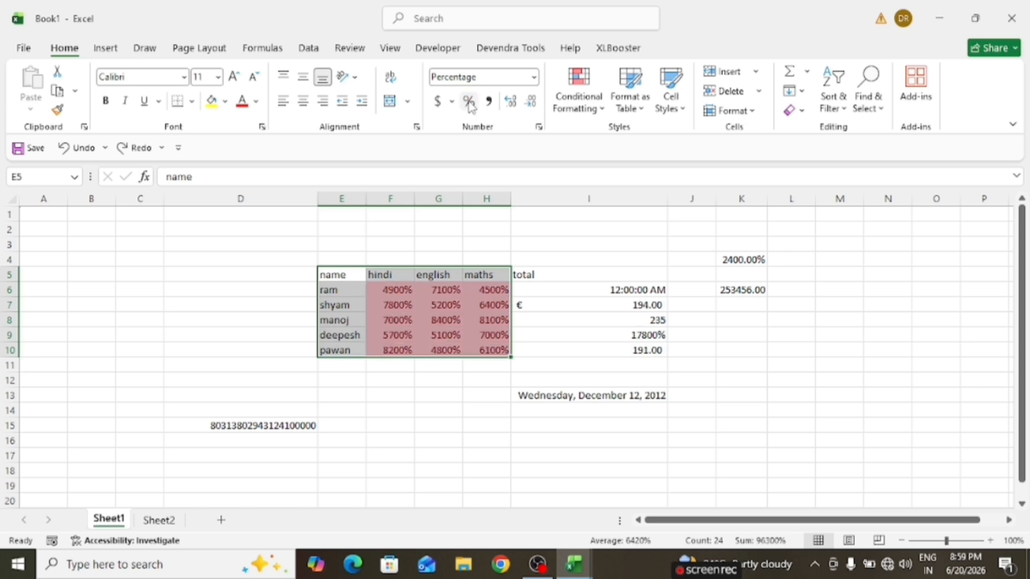
- Apply green gradient data bars to E5:H10 and add a 2-Color Scale rule running from lowest to highest value
left_click(578, 94)
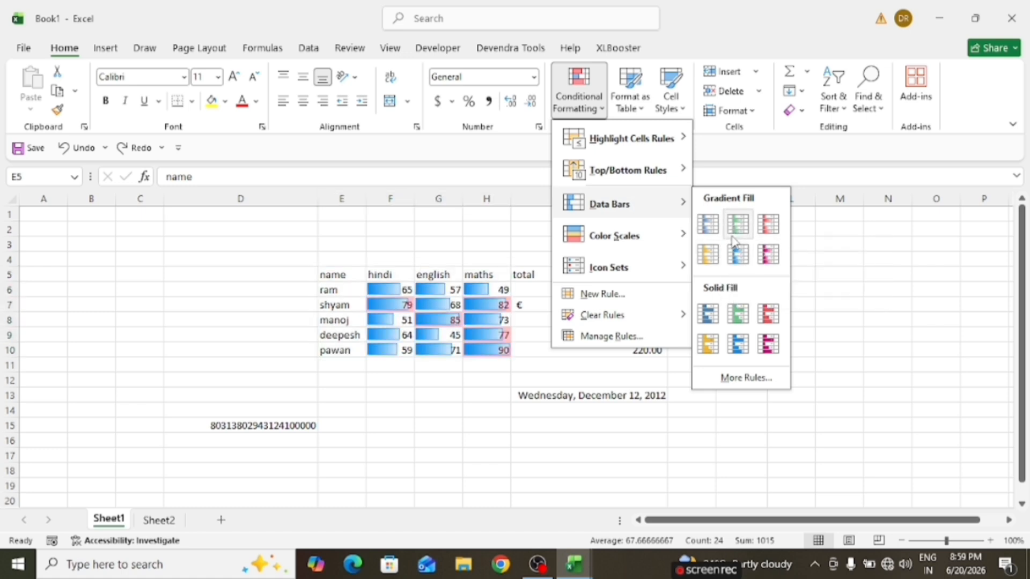
left_click(738, 226)
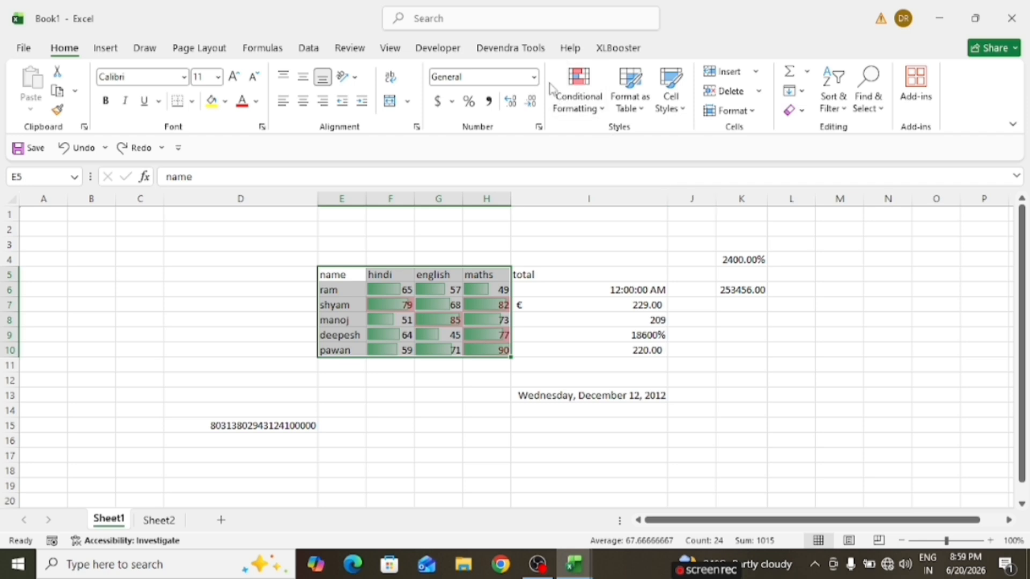
left_click(584, 108)
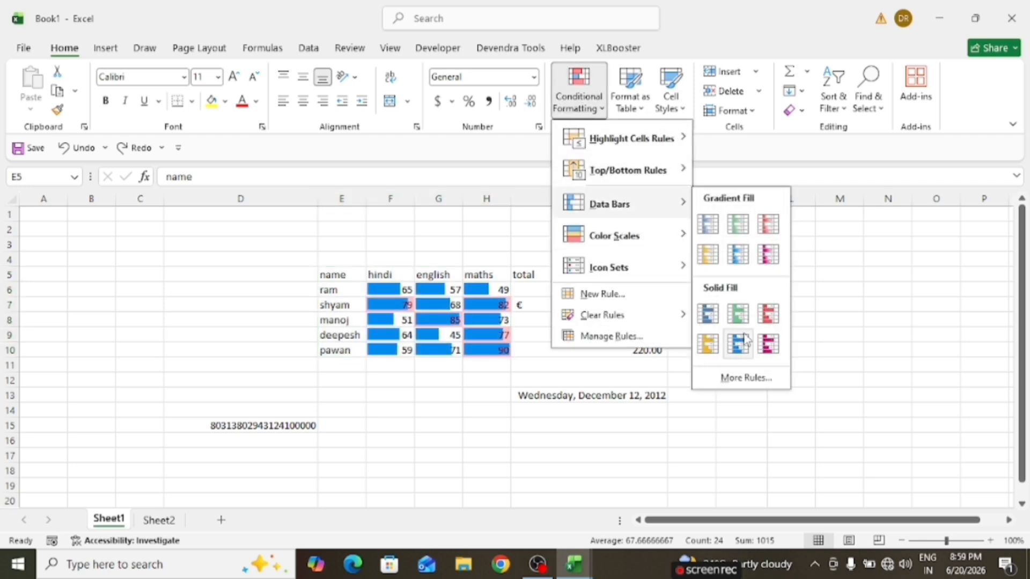
left_click(741, 377)
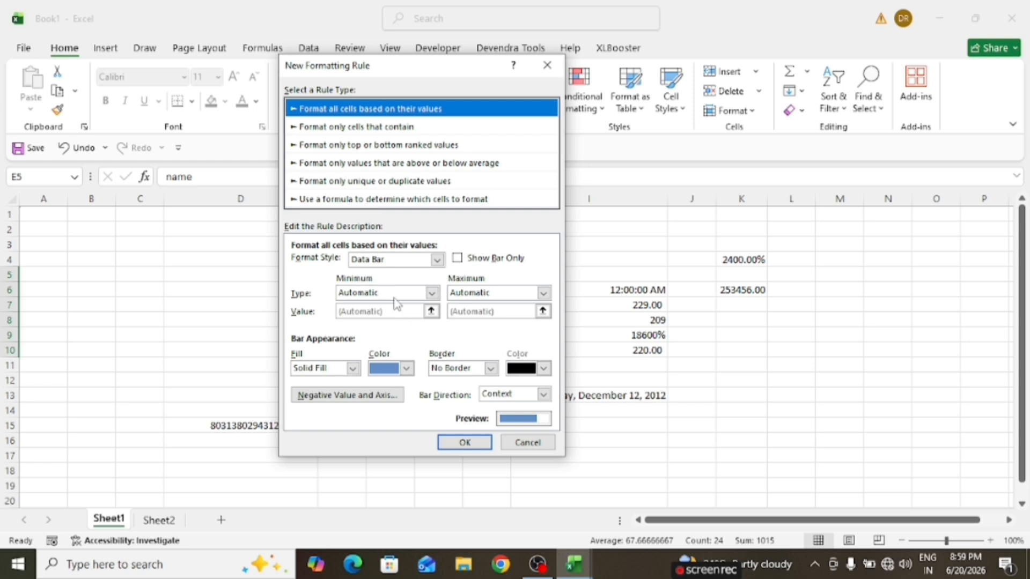
left_click(379, 263)
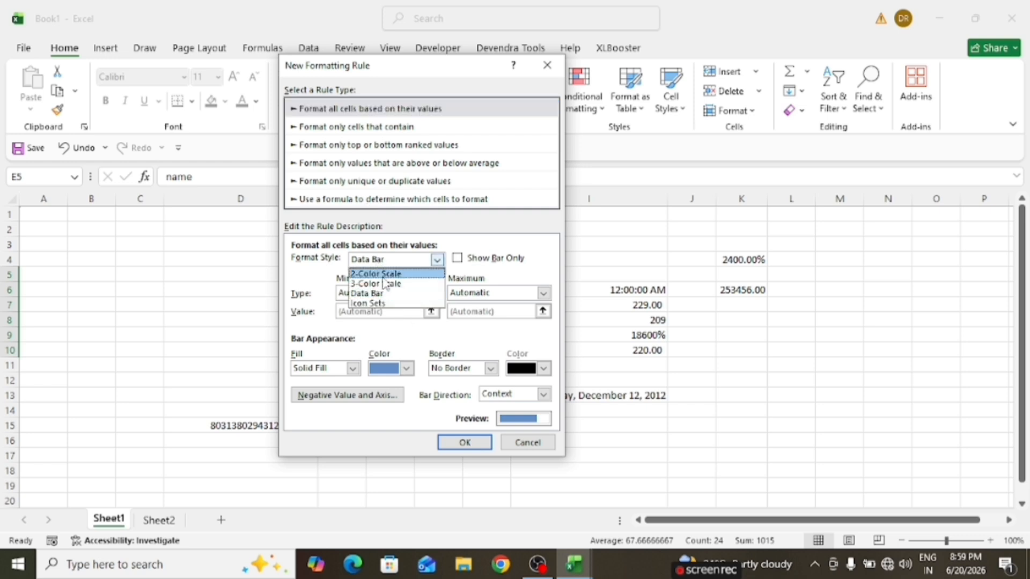
left_click(382, 272)
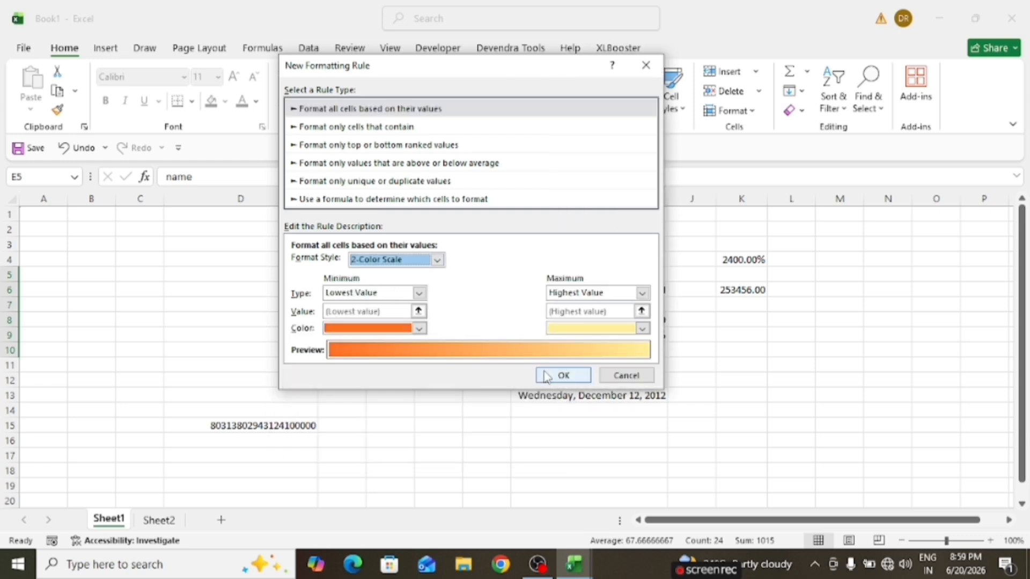
left_click(558, 375)
- Clear all conditional formatting rules, including the data bars and color scale, from the selected marks cells E5:H10
left_click(578, 97)
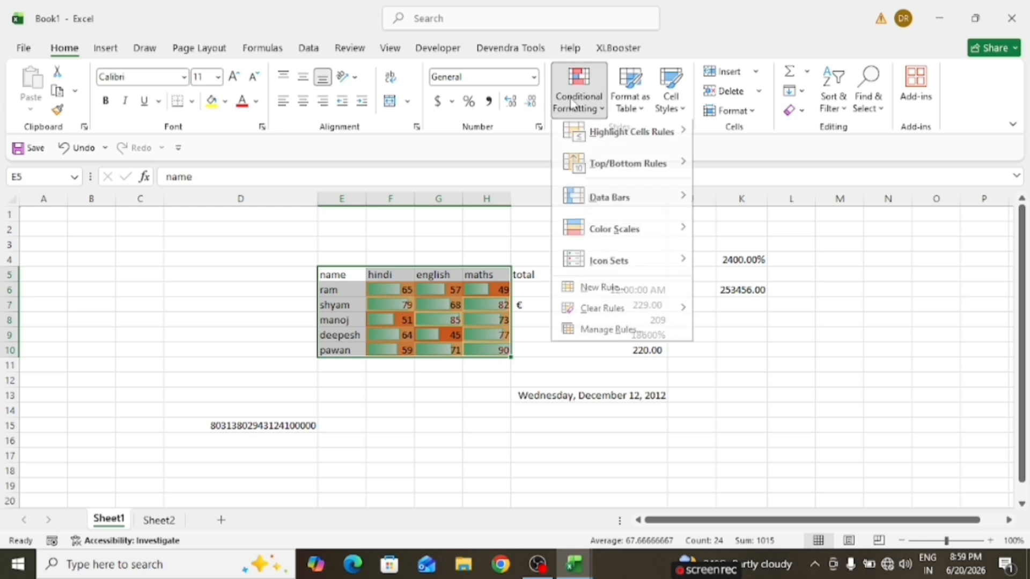
mouse_move(619, 320)
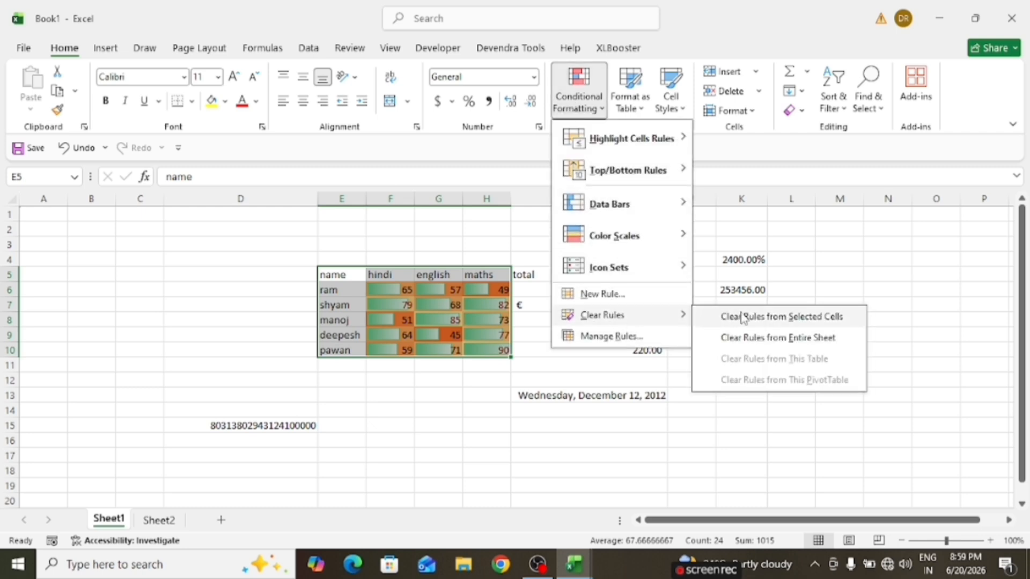
left_click(742, 318)
- Apply the Red-Yellow-Green color scale and the colored three-arrow icon set to E5:H10
left_click(576, 88)
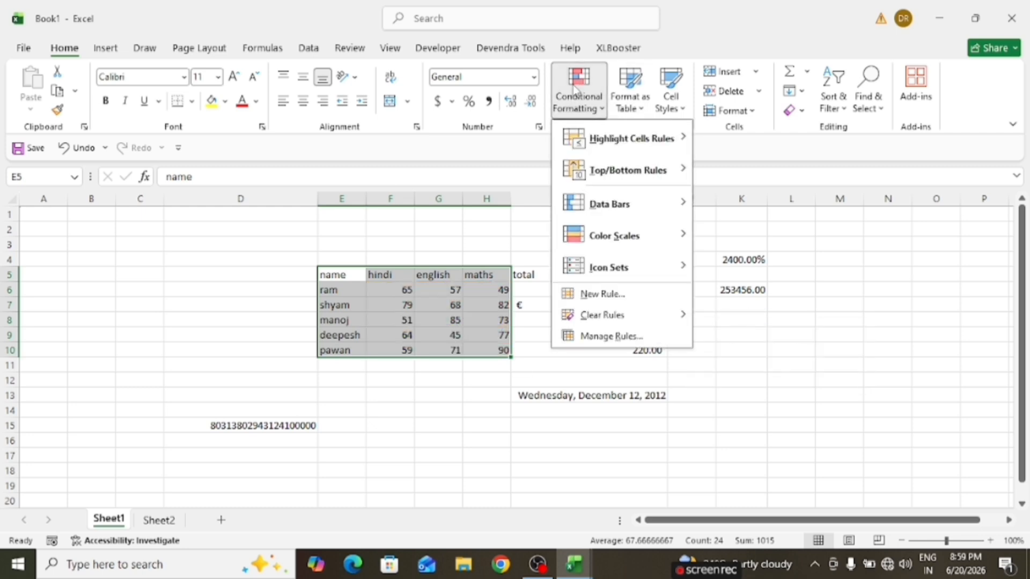
mouse_move(616, 236)
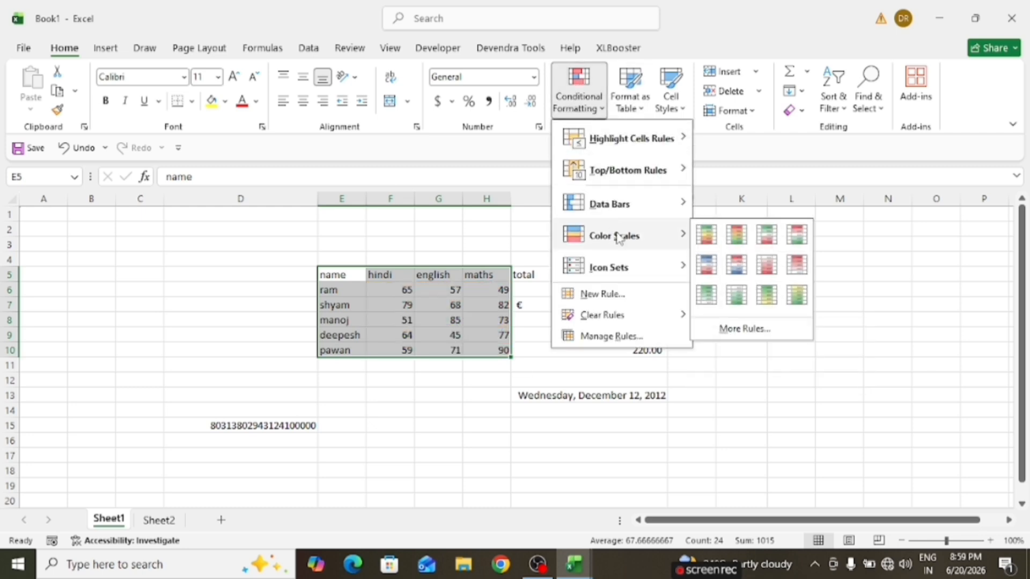
left_click(730, 242)
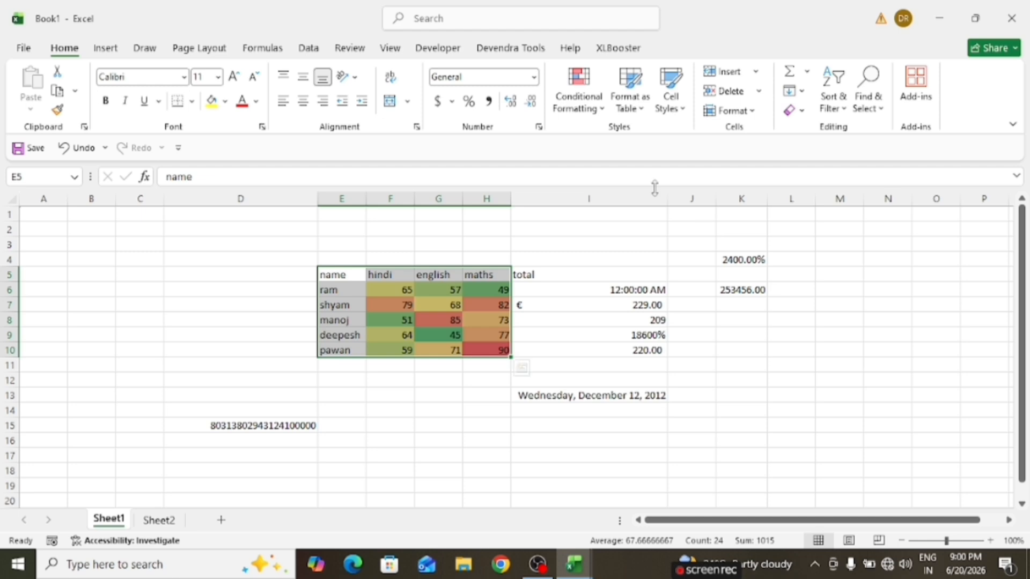
left_click(575, 109)
mouse_move(649, 264)
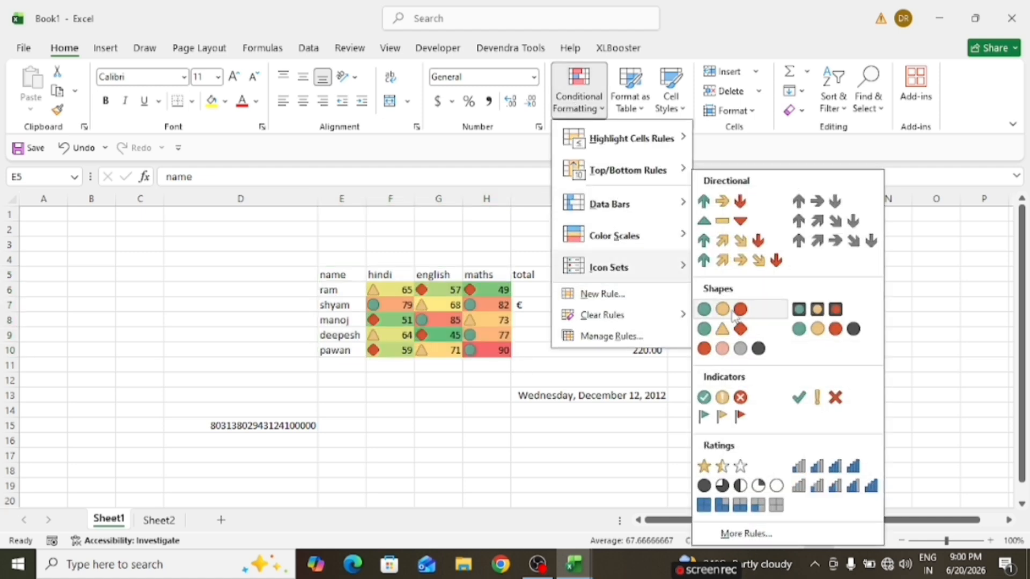
left_click(707, 210)
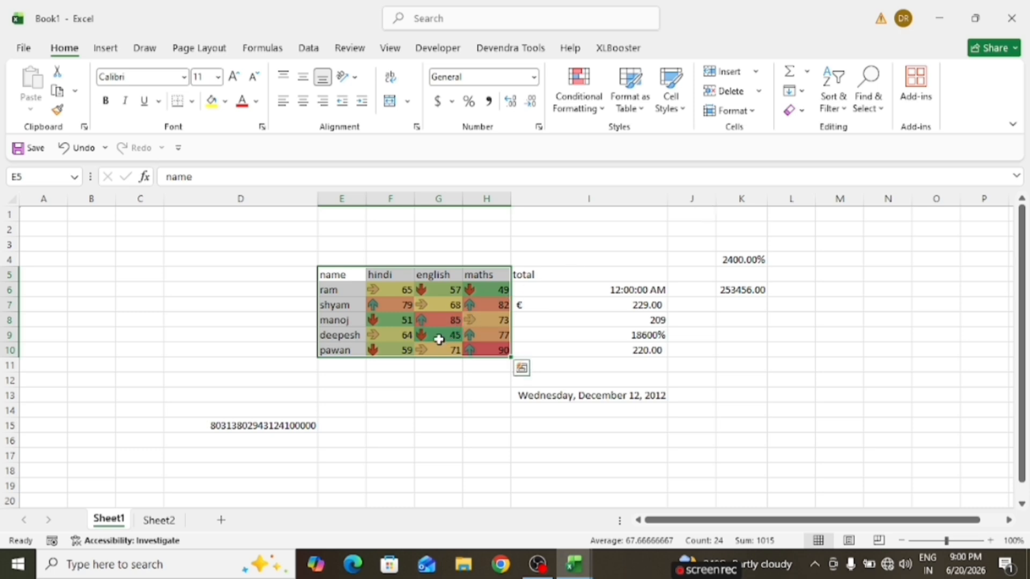
- Clear the color scale and icon set rules from the selected cells E5:H10
left_click(575, 104)
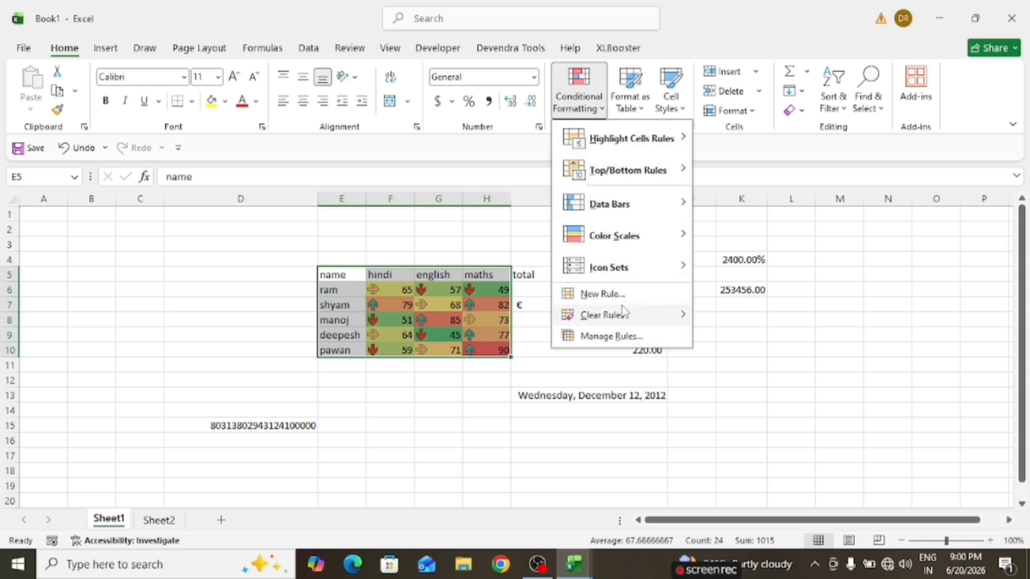
mouse_move(620, 314)
left_click(716, 317)
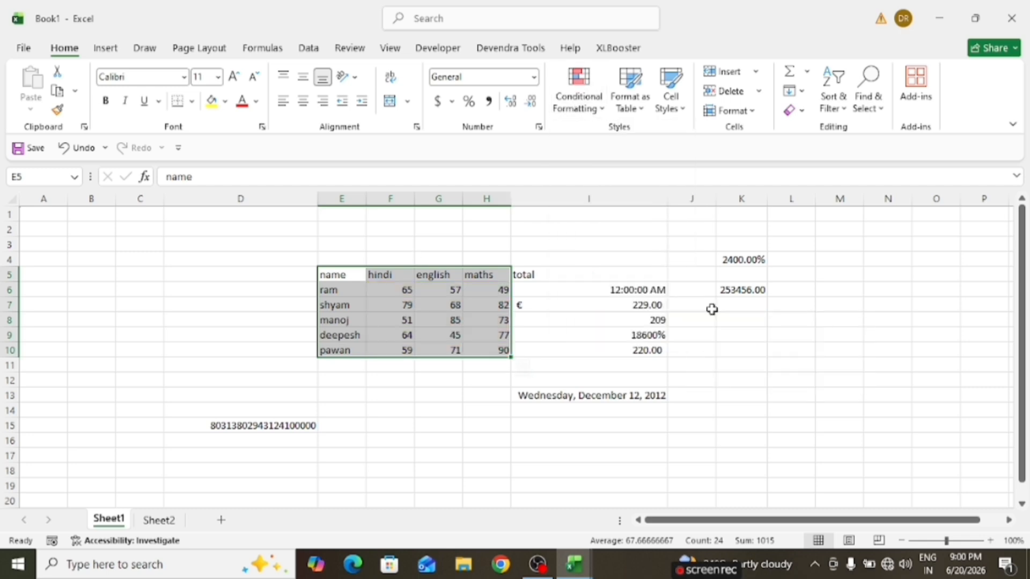
left_click(560, 88)
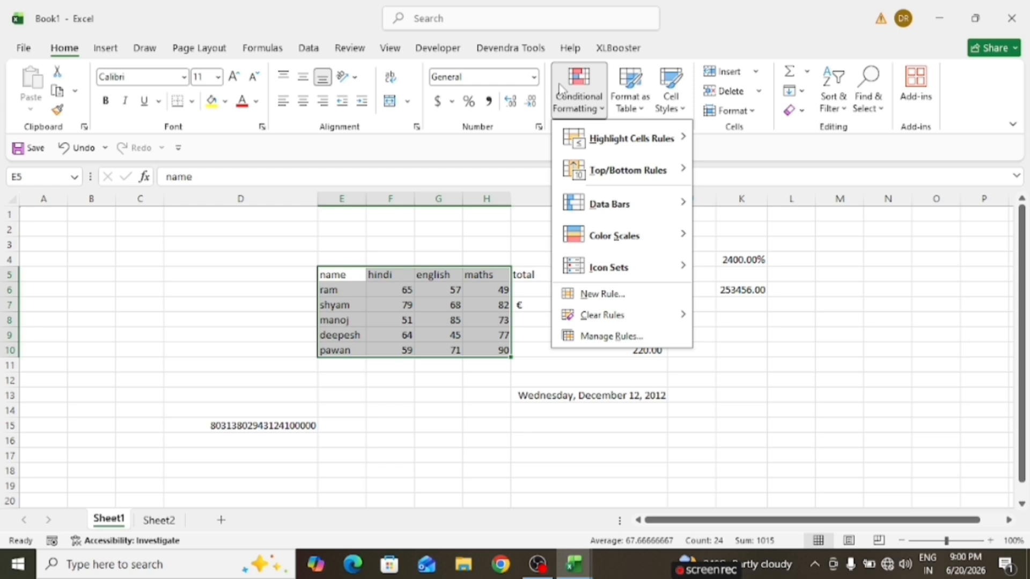
left_click(417, 361)
left_click(417, 363)
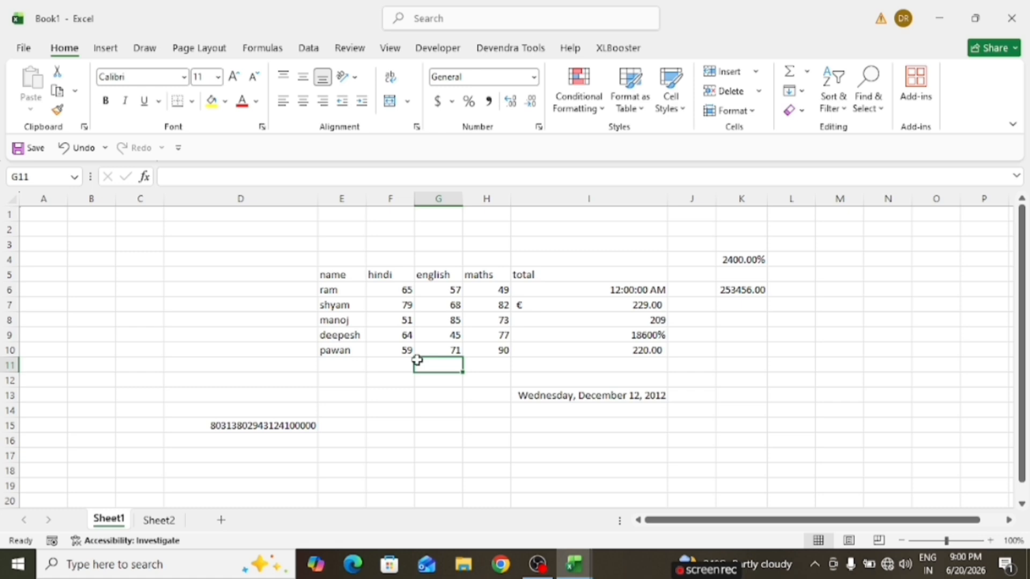
- Format E5:H10 as a table and set its table style to the light banded style with a black header row
left_click_drag(334, 279, 485, 292)
key("shift+Down")
key("shift+Down")
key("shift+Down")
key("shift+Down")
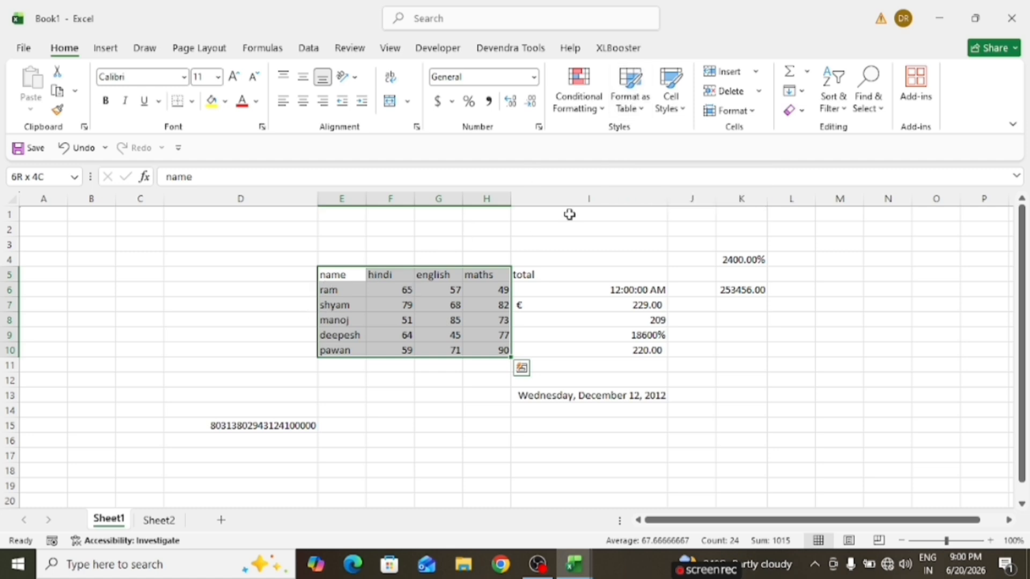
left_click(637, 100)
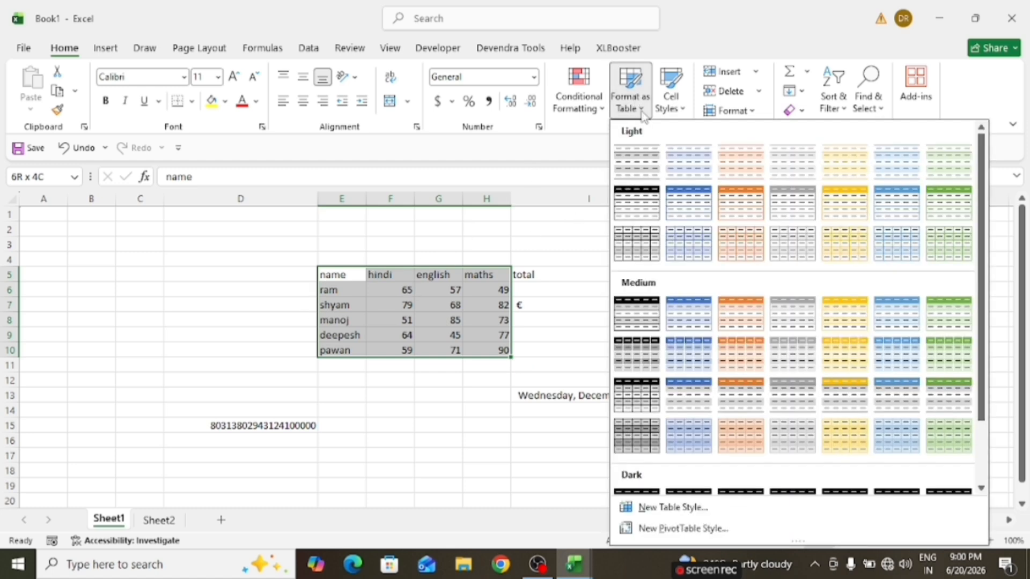
left_click(685, 202)
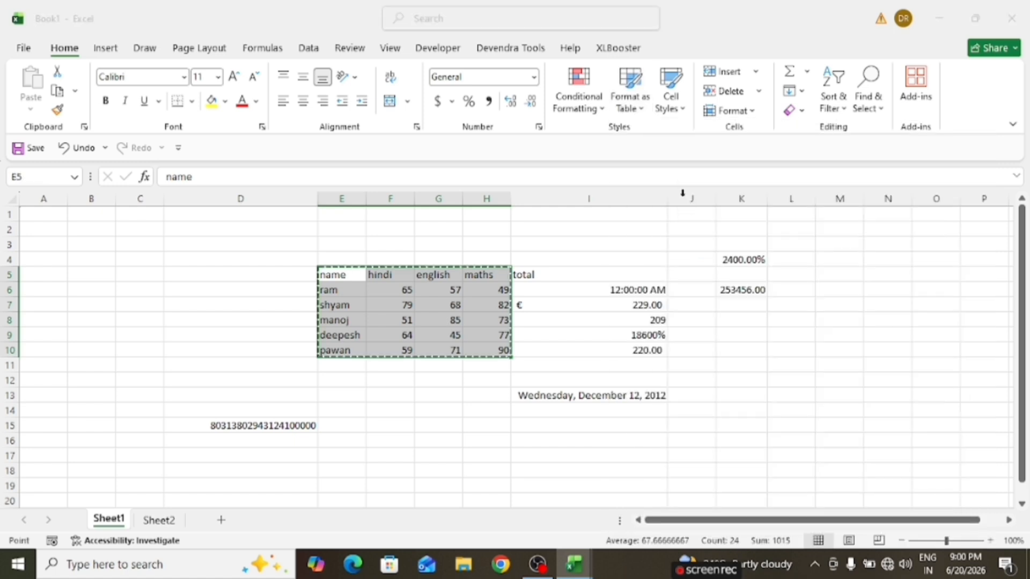
left_click(483, 265)
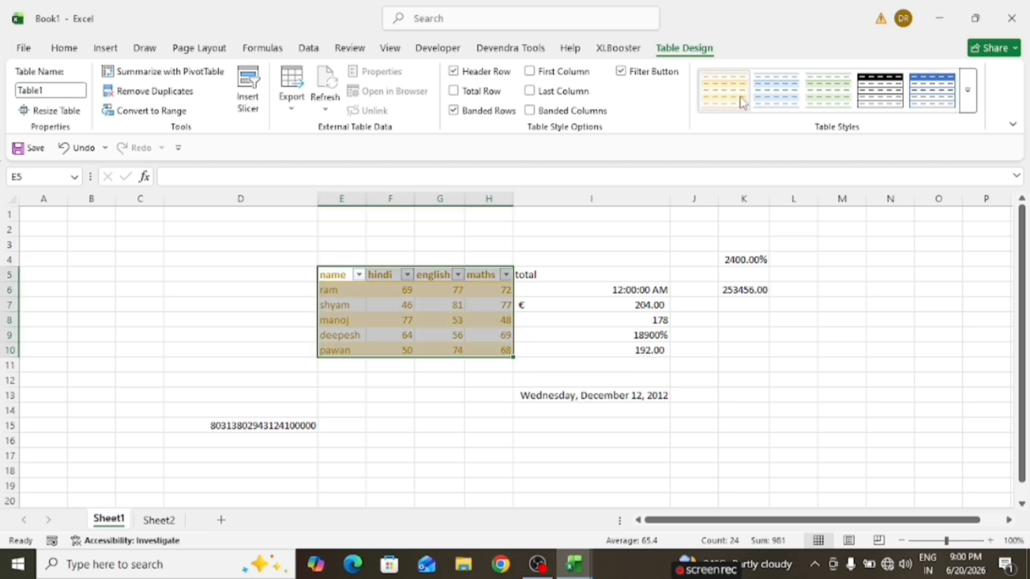
left_click(868, 90)
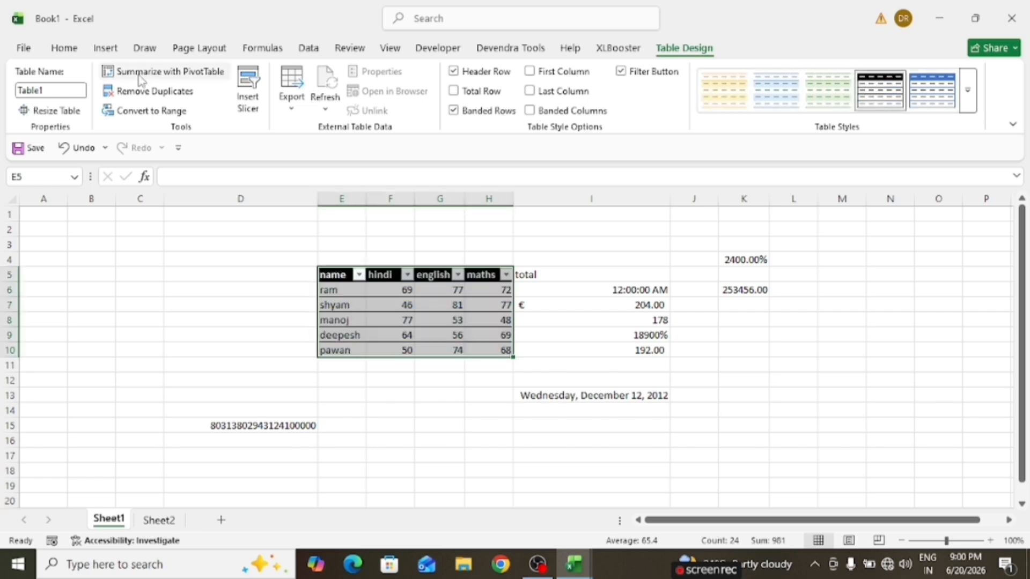
- Apply the 40% - Accent5 cell style to the whole marks table E5:H10
left_click(66, 52)
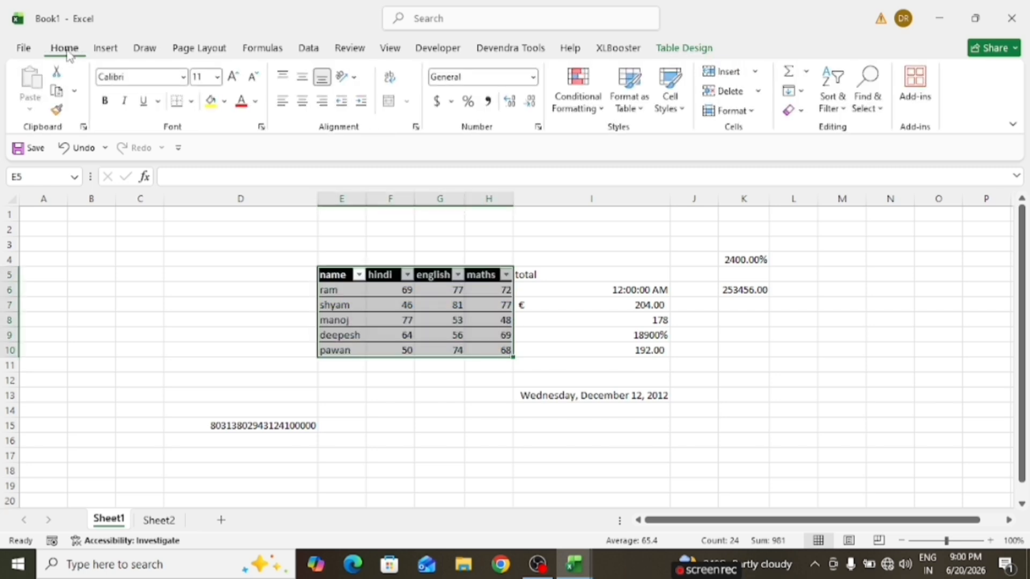
left_click(679, 113)
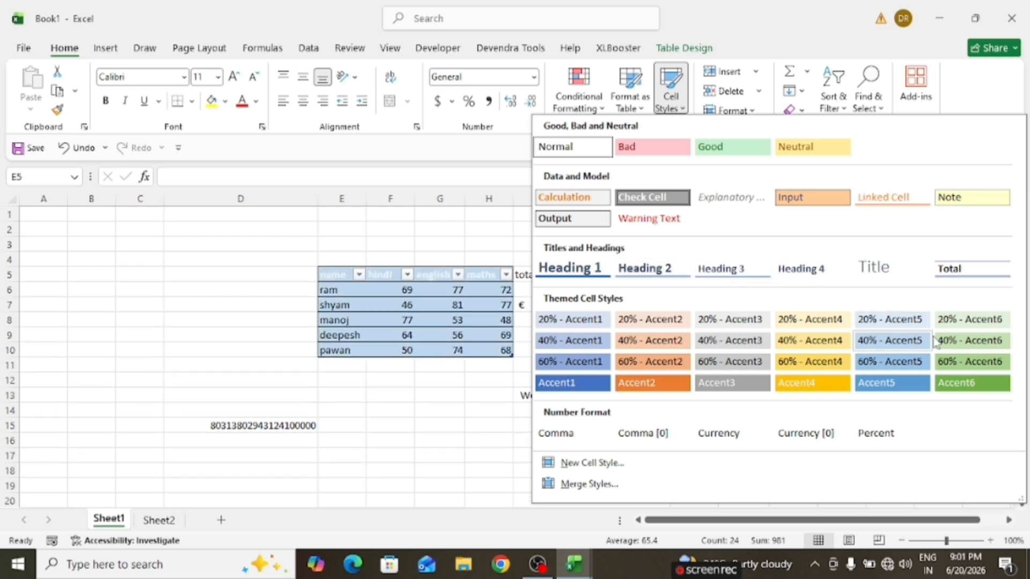
left_click(908, 342)
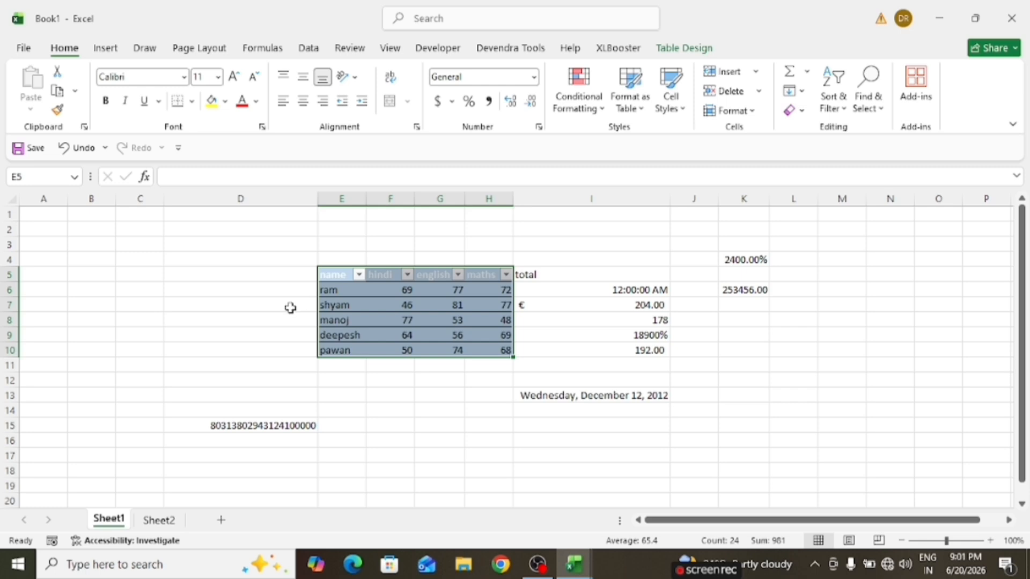
- Insert three table rows above the first record of the marks table and remove them again
left_click(416, 292)
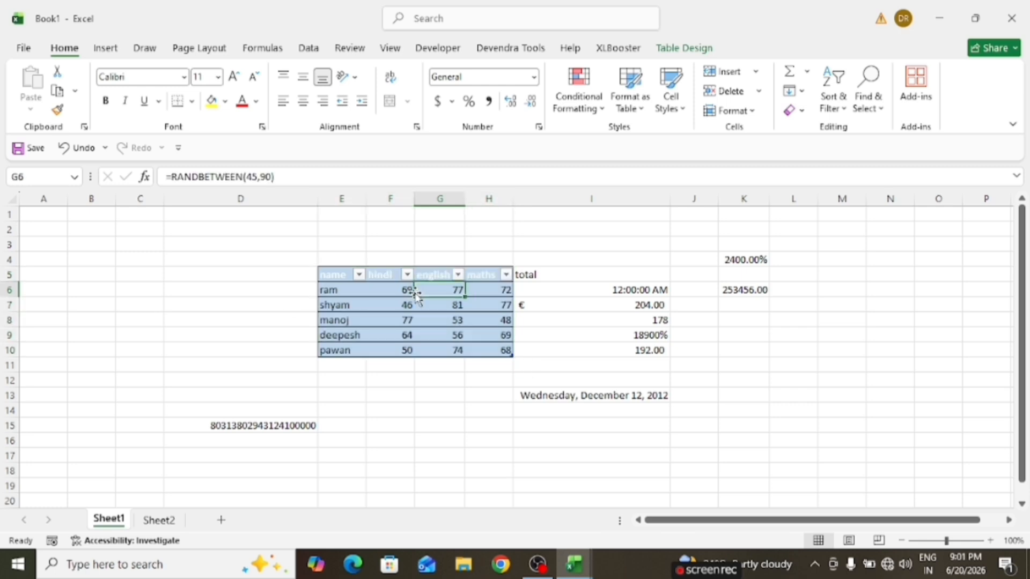
left_click(754, 72)
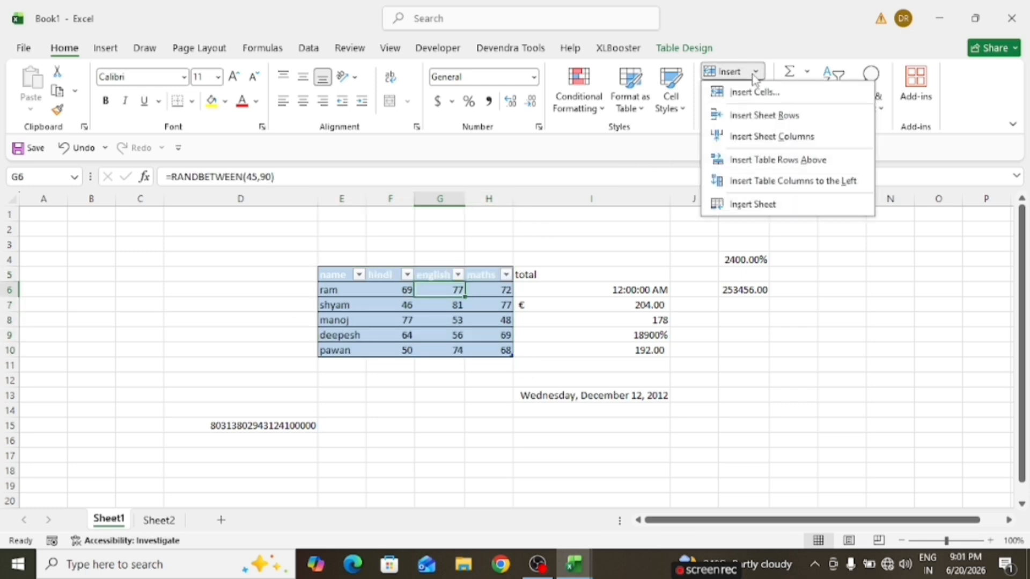
left_click(777, 160)
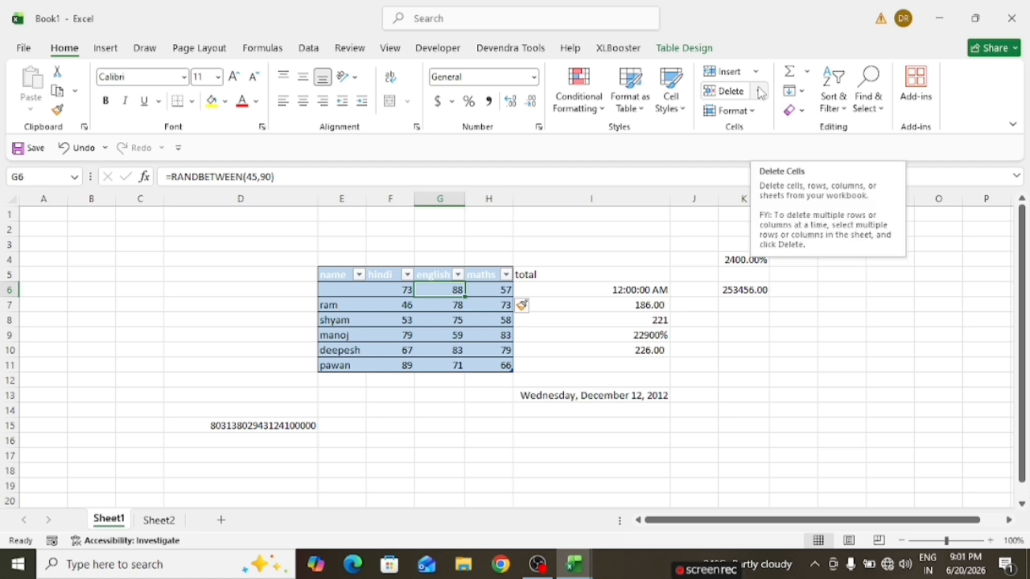
left_click(724, 72)
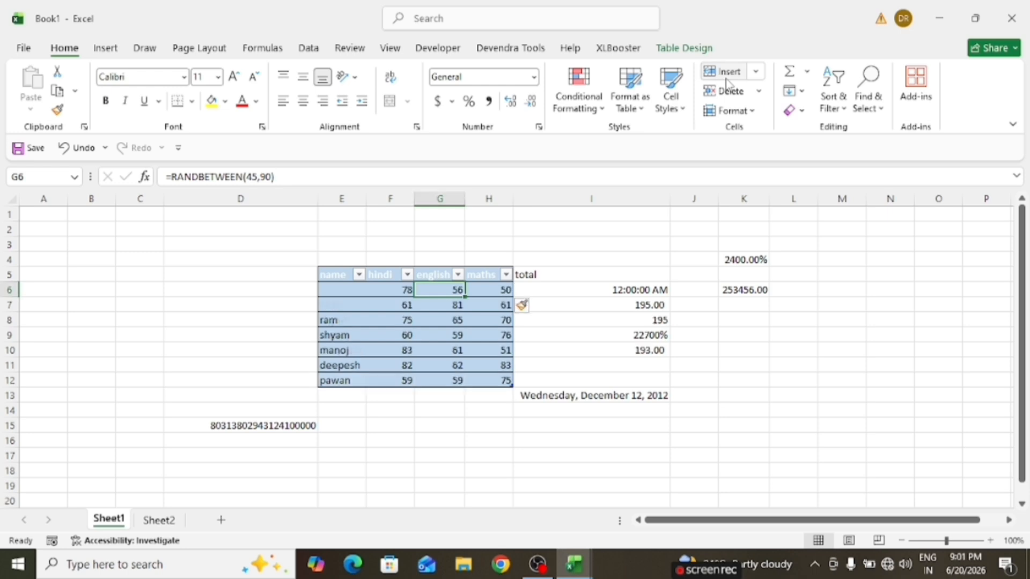
left_click(756, 72)
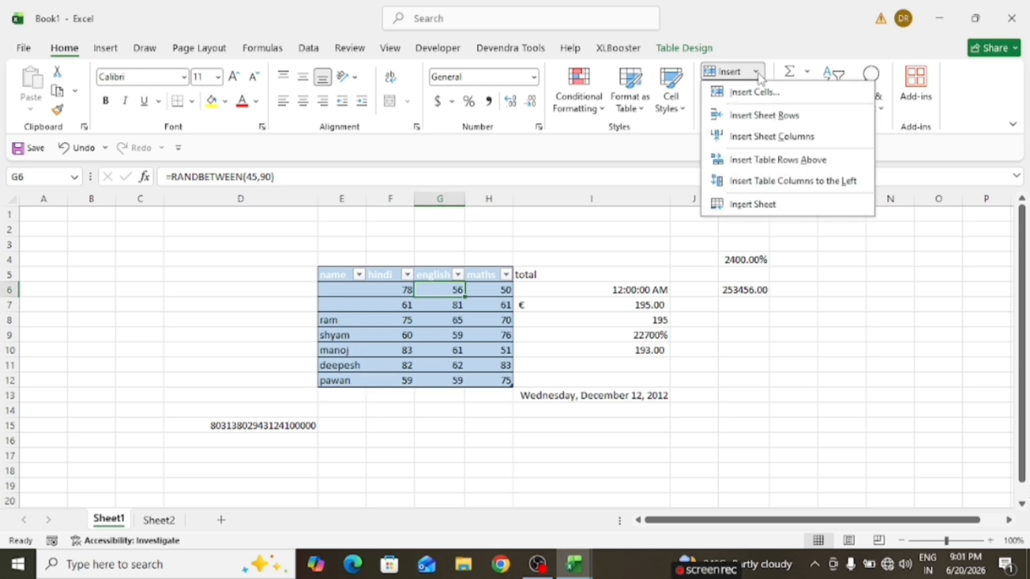
left_click(742, 97)
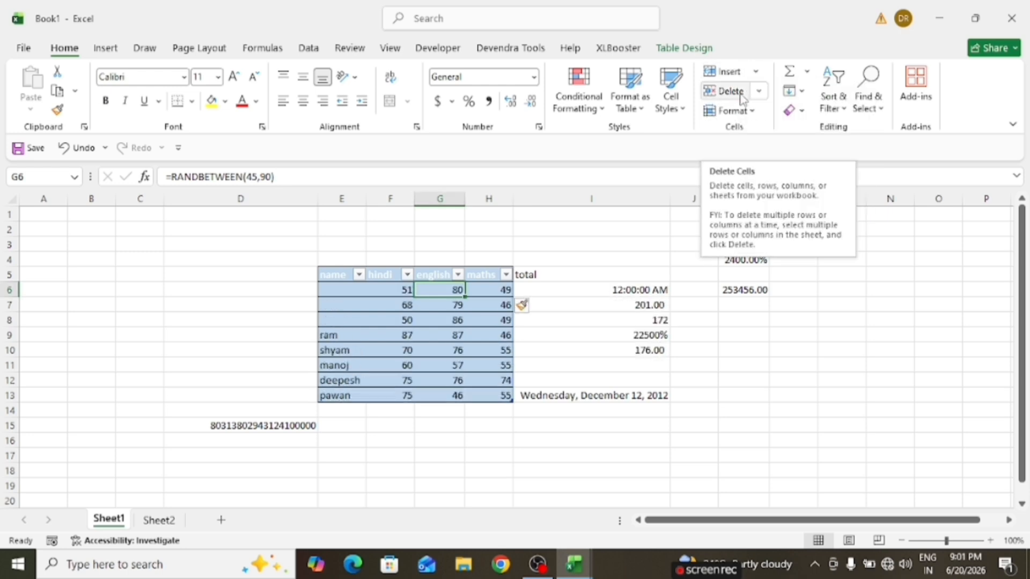
left_click(742, 97)
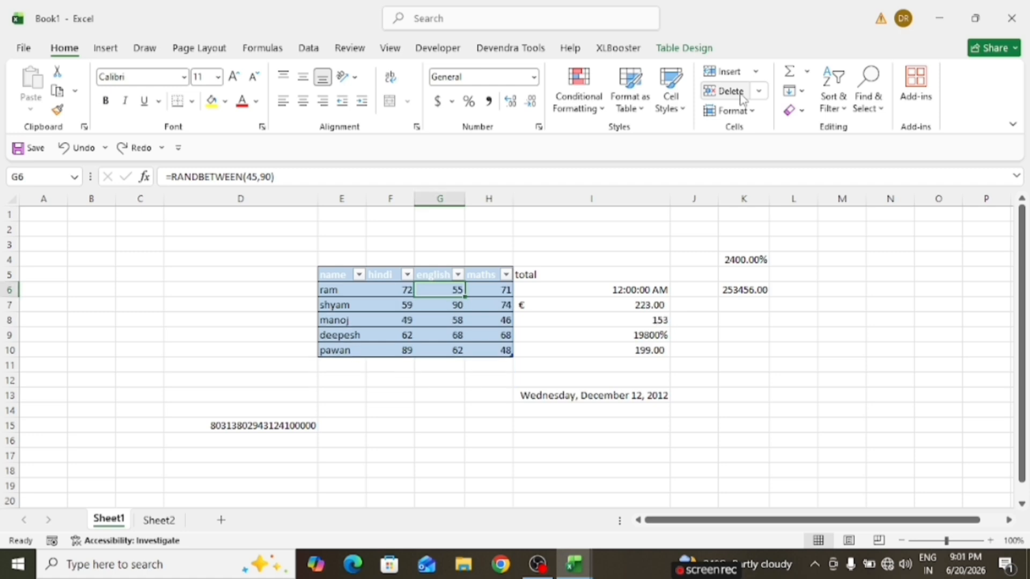
- Insert a cell at E15 below the marks table
left_click(344, 426)
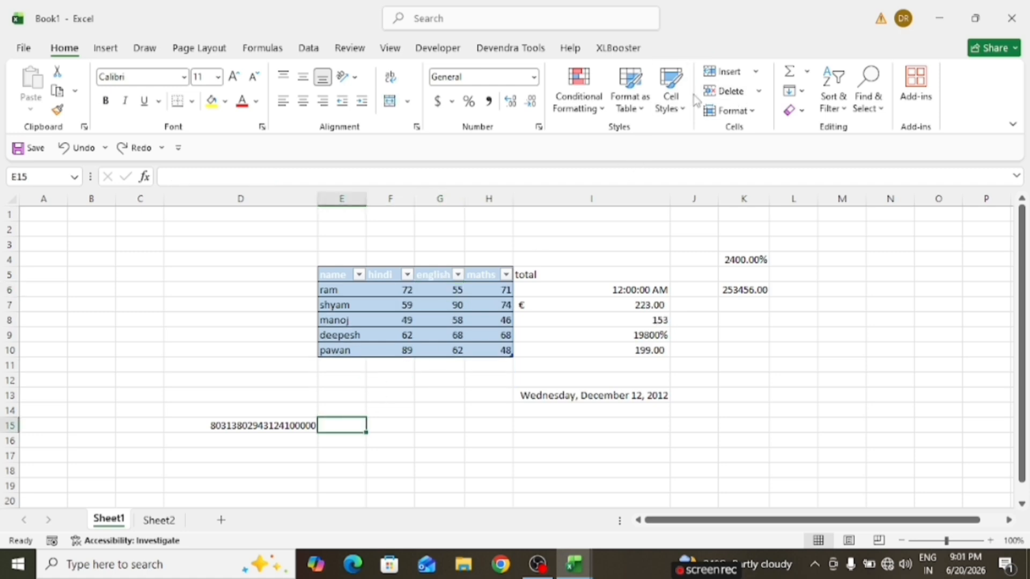
left_click(709, 74)
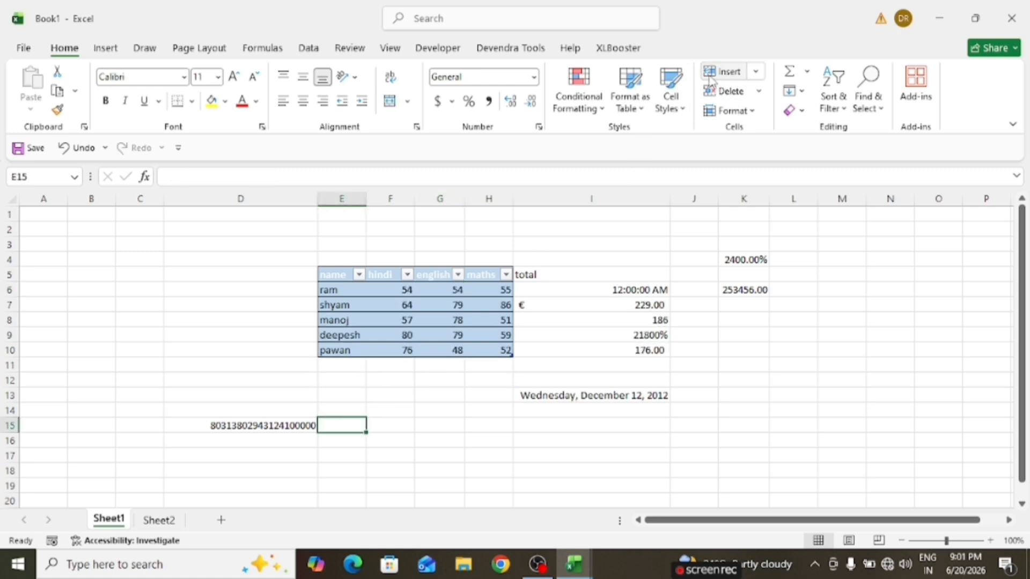
- Insert two more cells at E15 and a sheet row above row 15 below the marks table
left_click(710, 79)
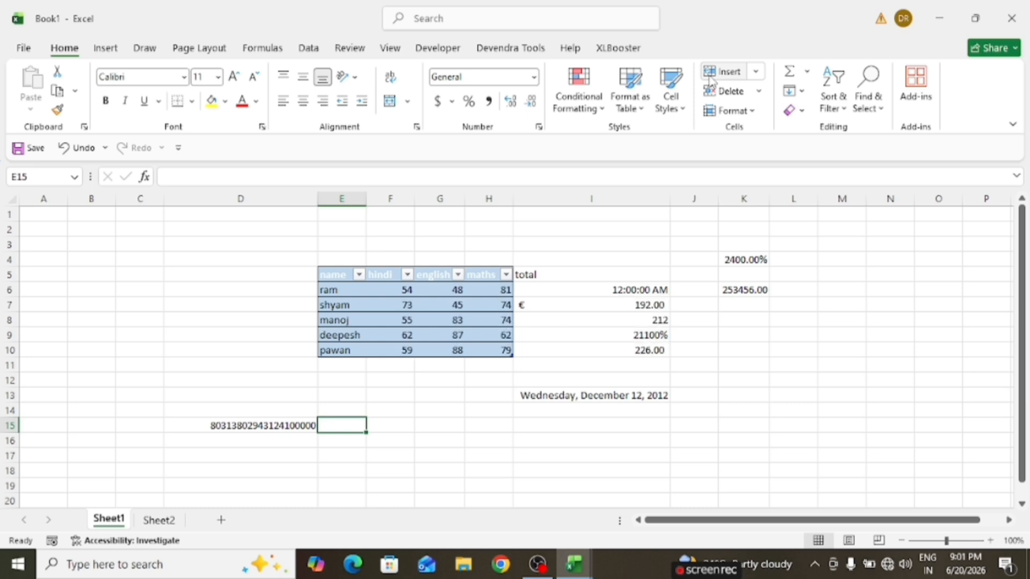
left_click(710, 78)
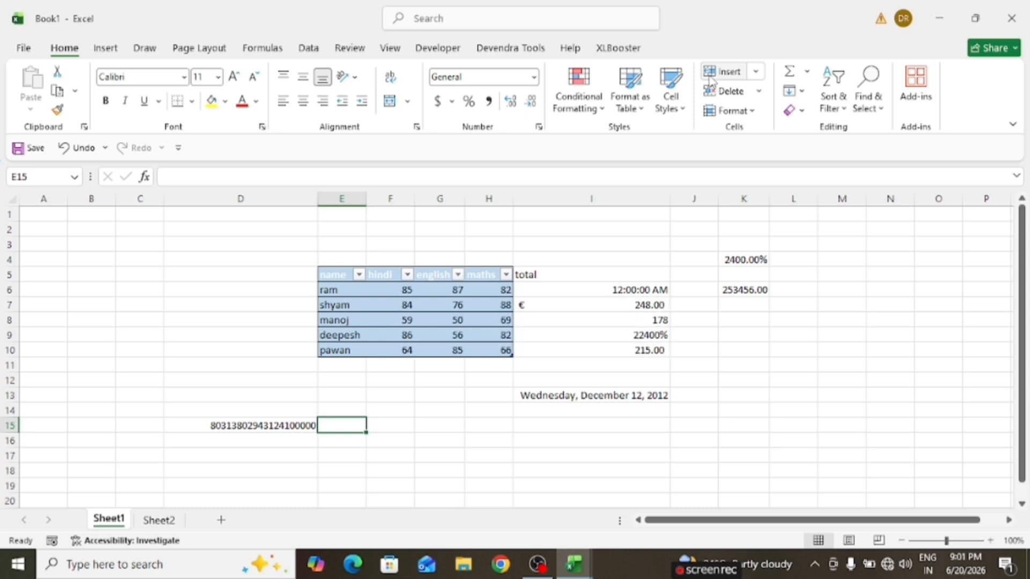
left_click(754, 74)
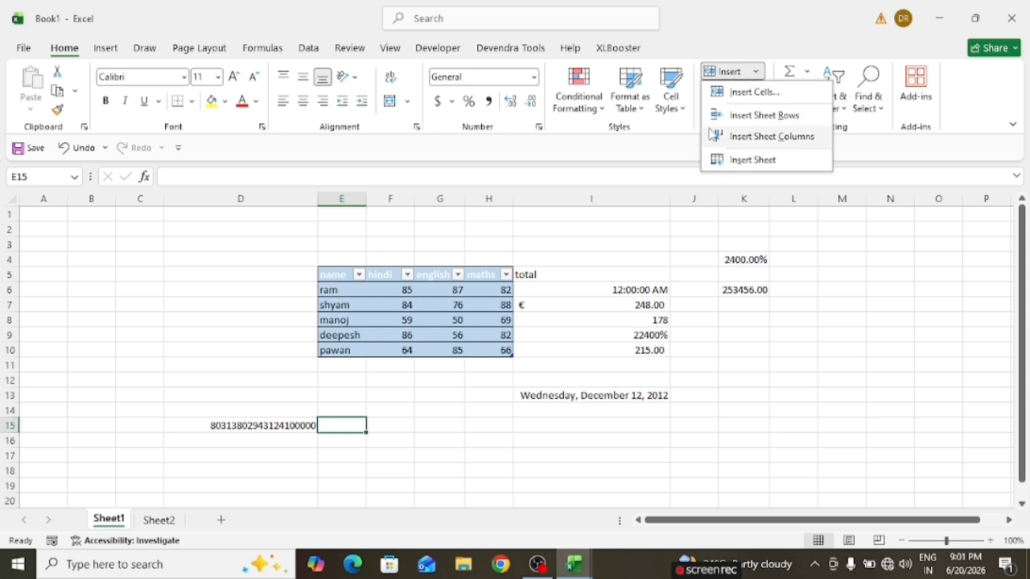
left_click(732, 116)
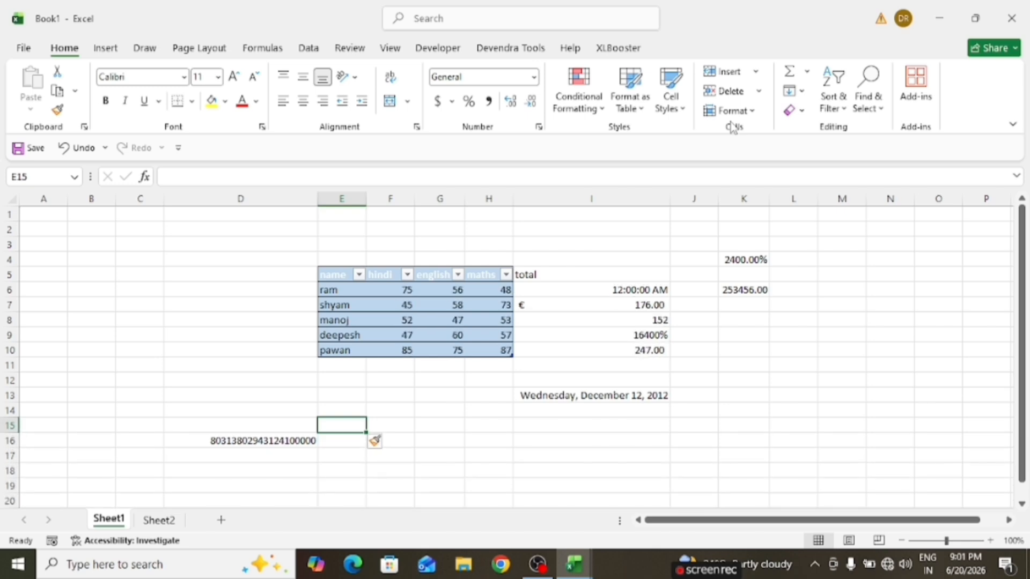
- Switch to Sheet2 and insert a cell at C7, shifting the existing cells right
left_click(150, 525)
left_click(34, 454)
left_click(149, 305)
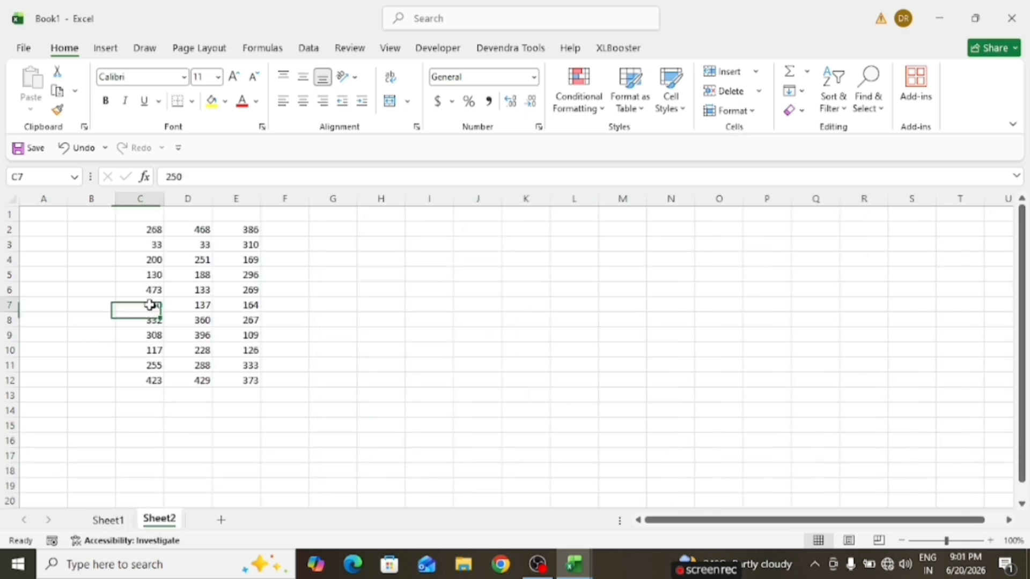
left_click(761, 72)
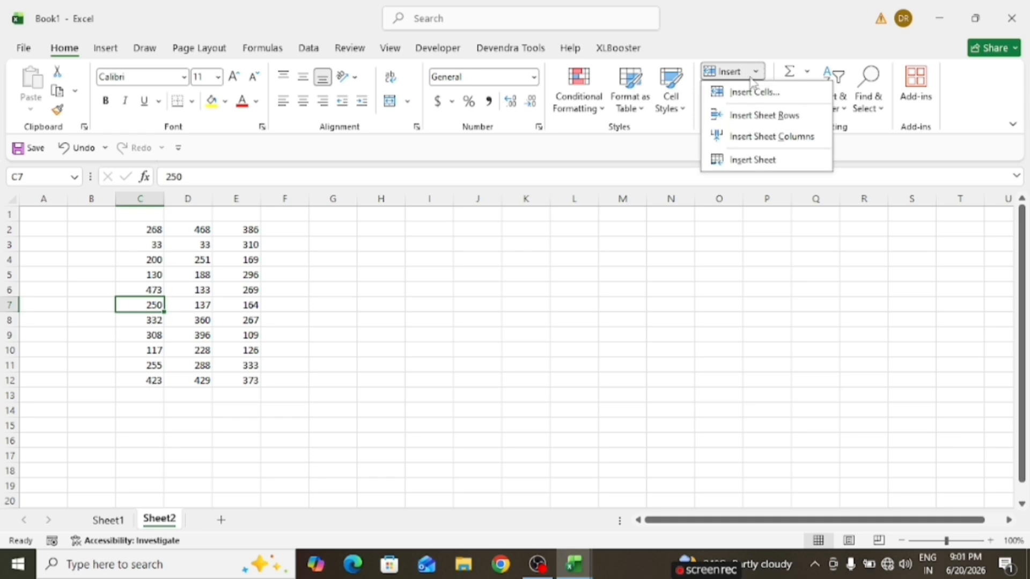
left_click(728, 88)
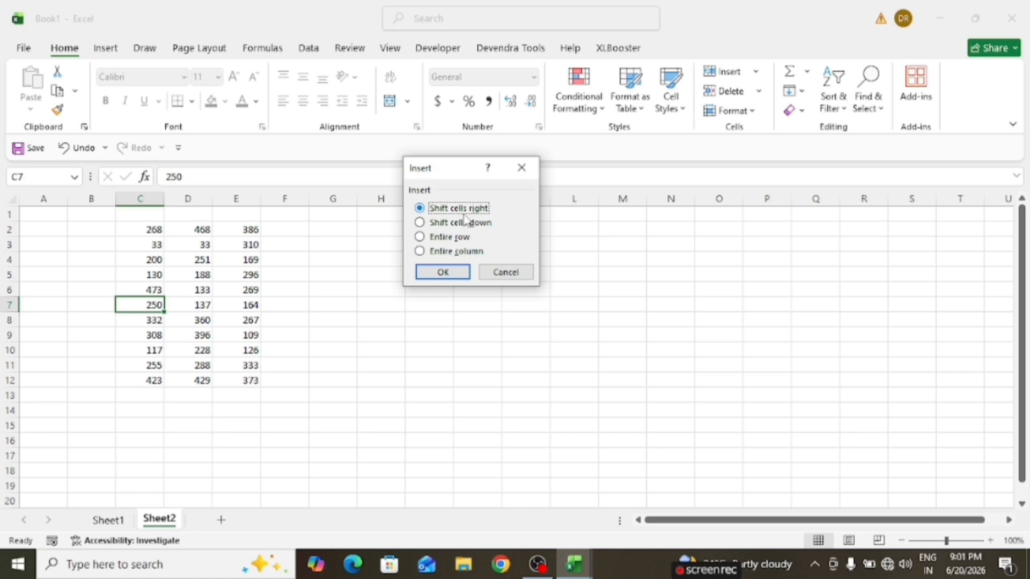
left_click(443, 272)
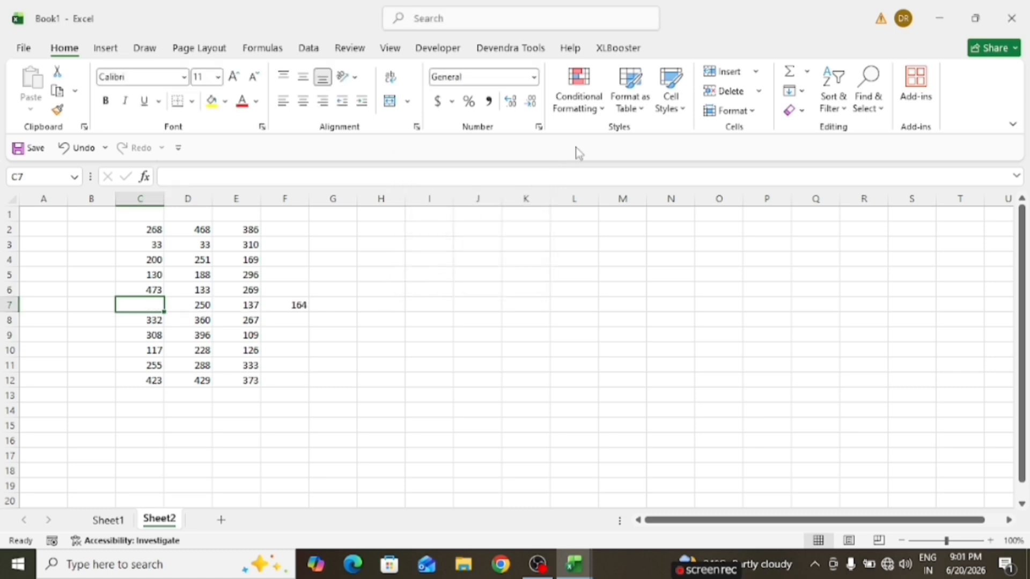
- Insert two cells at C7 that shift the cells below down, and insert an entire sheet row above row 7
left_click(724, 72)
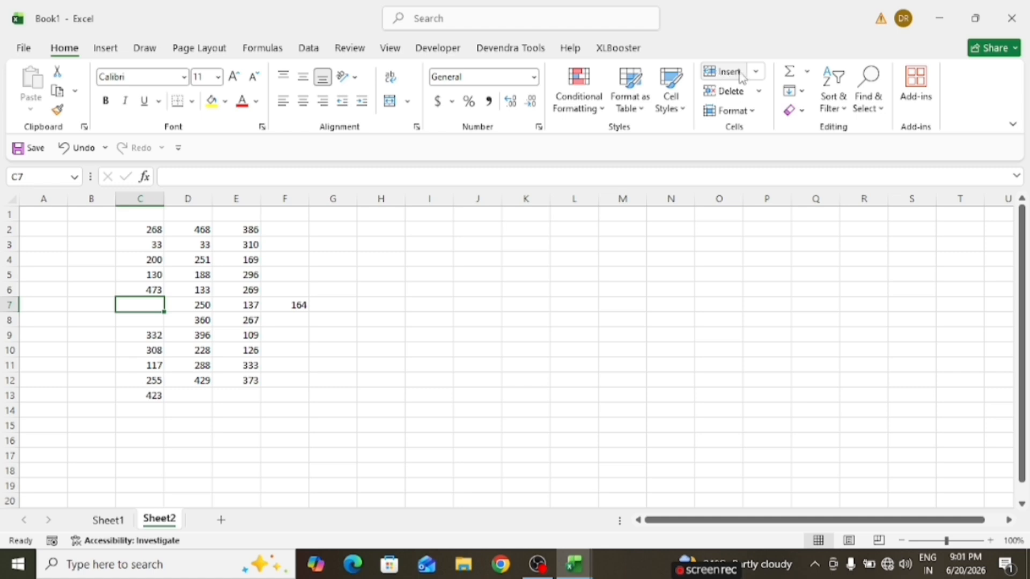
left_click(755, 72)
left_click(734, 91)
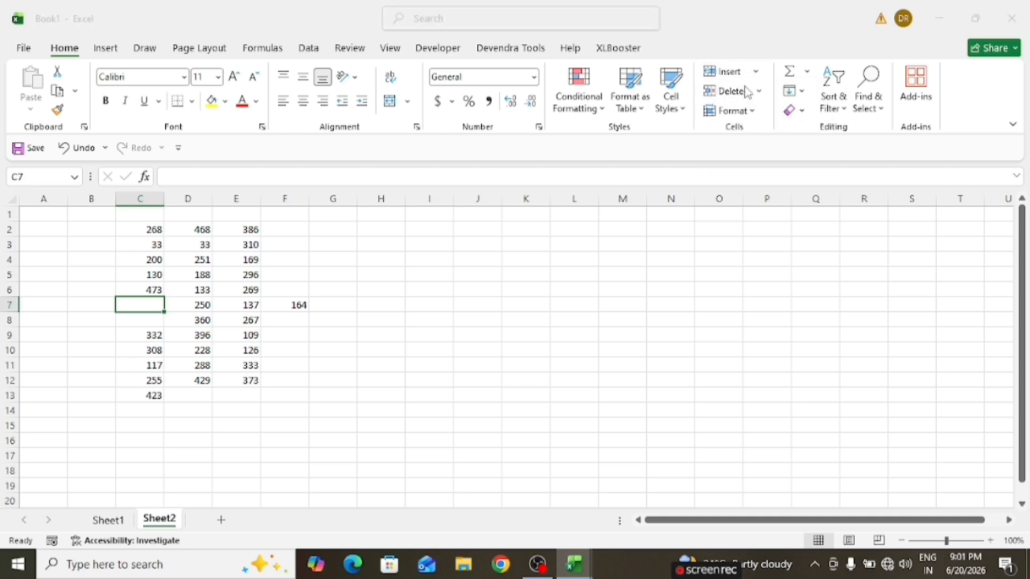
left_click(469, 229)
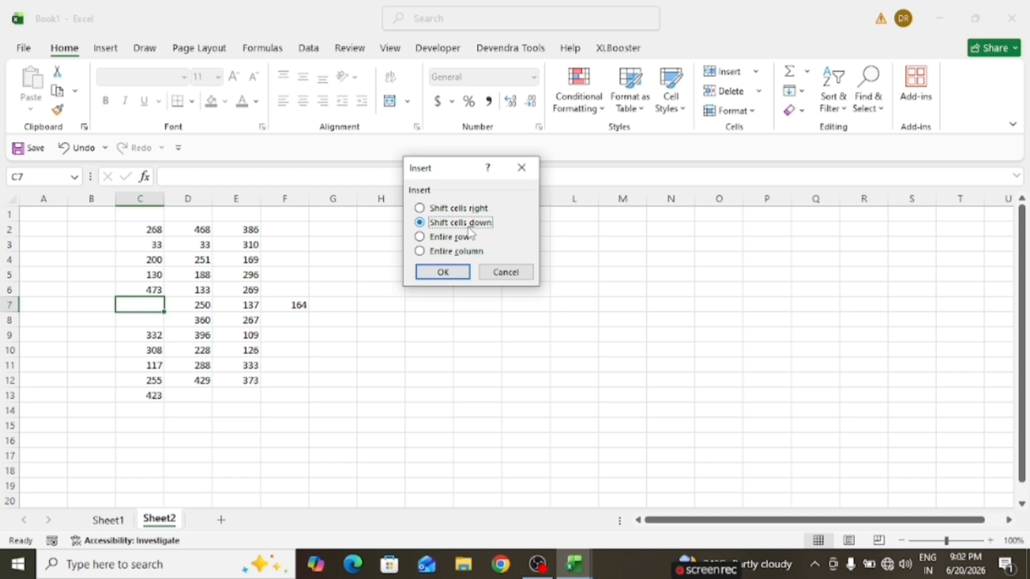
left_click(429, 272)
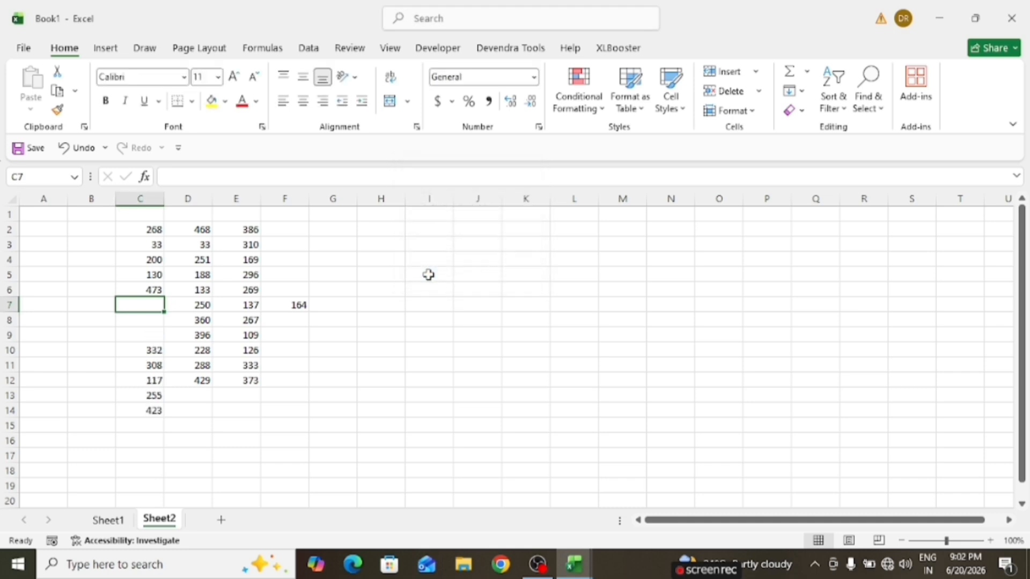
left_click(757, 72)
left_click(777, 110)
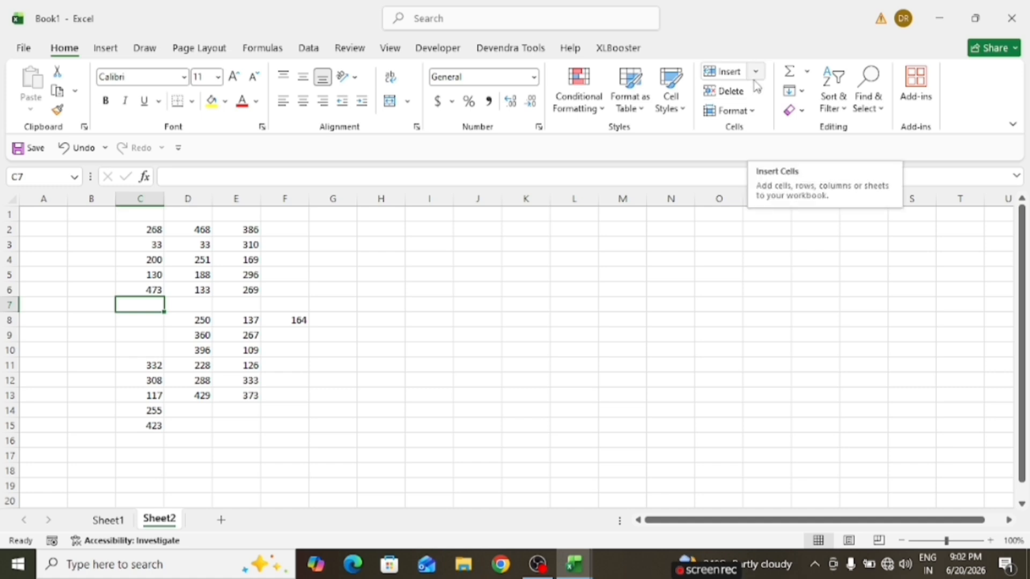
type("=")
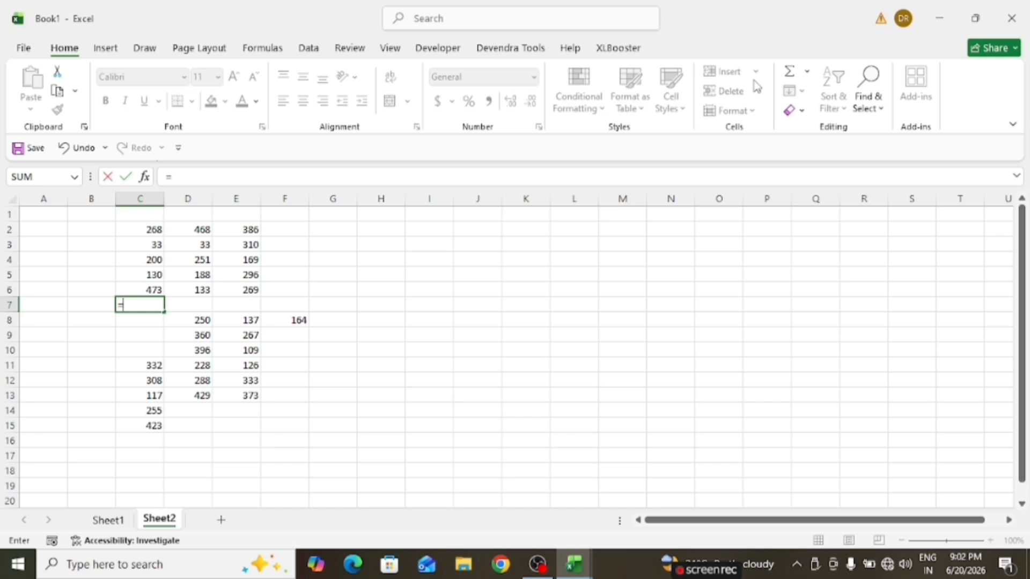
left_click(471, 333)
key("Escape")
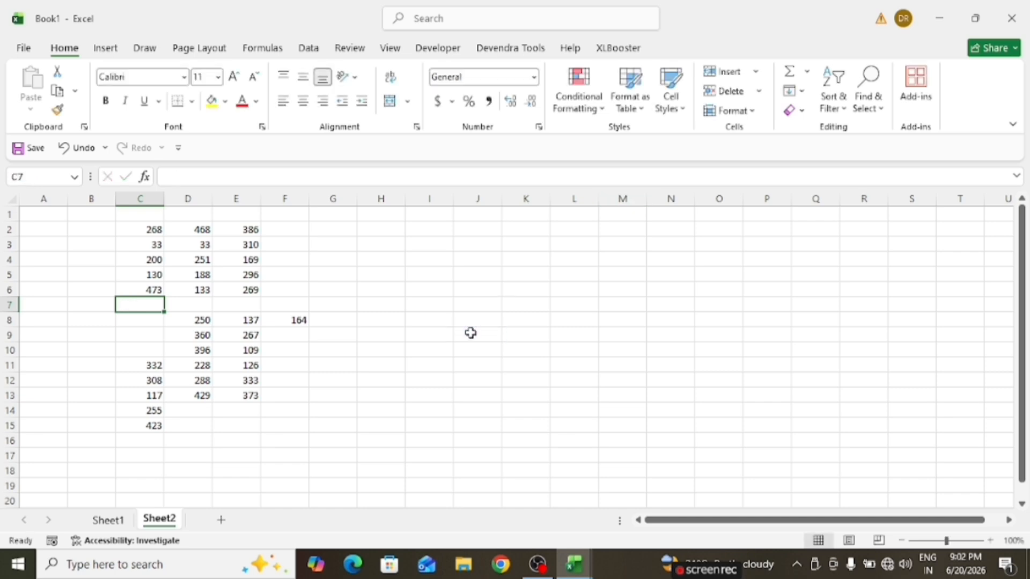
- Insert an entire column at C7 using the Entire column option
left_click(757, 72)
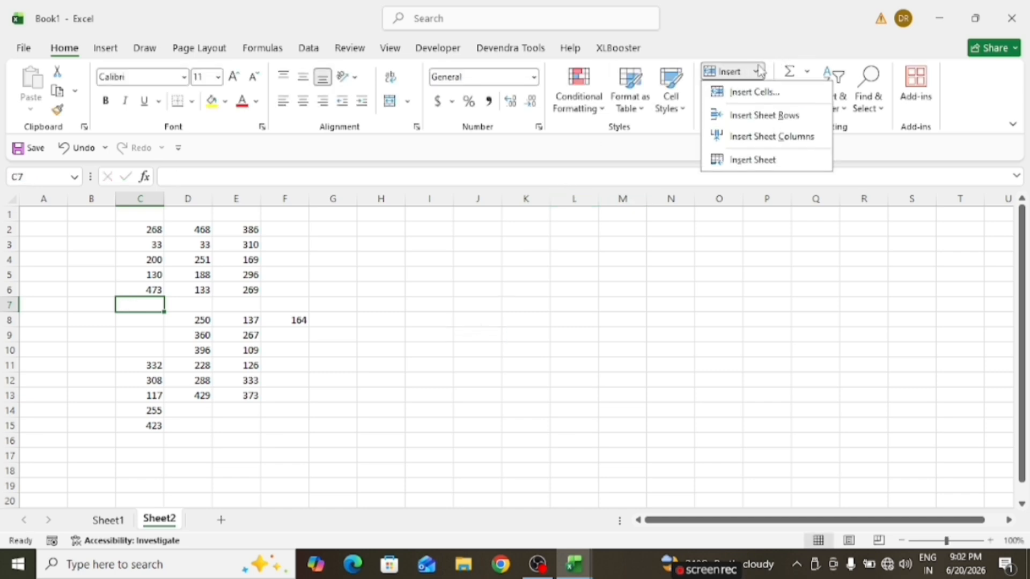
left_click(753, 100)
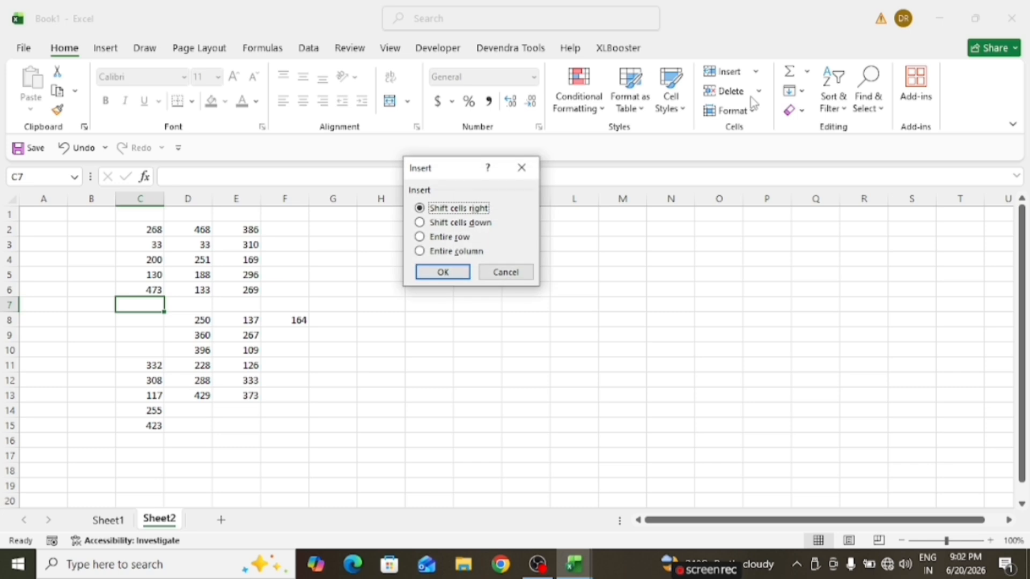
left_click(448, 252)
left_click(441, 270)
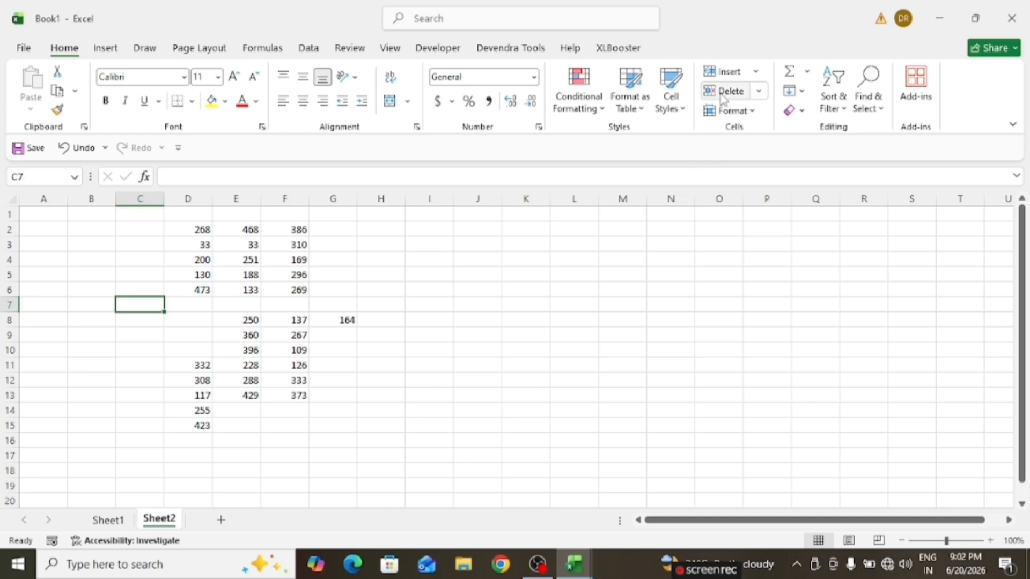
- Delete the empty cell C7 with the Shift cells left option
left_click(757, 95)
left_click(749, 111)
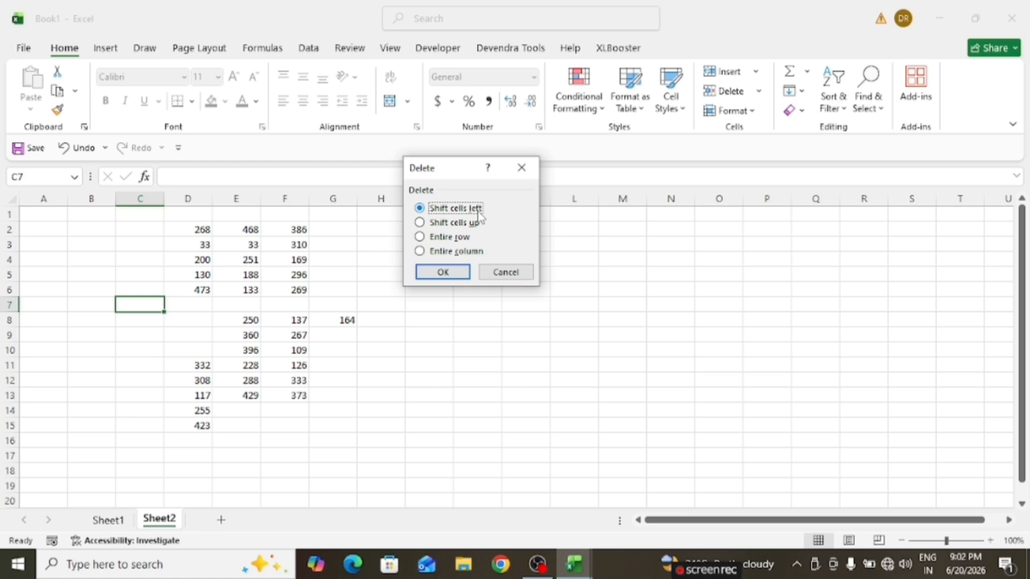
left_click(441, 272)
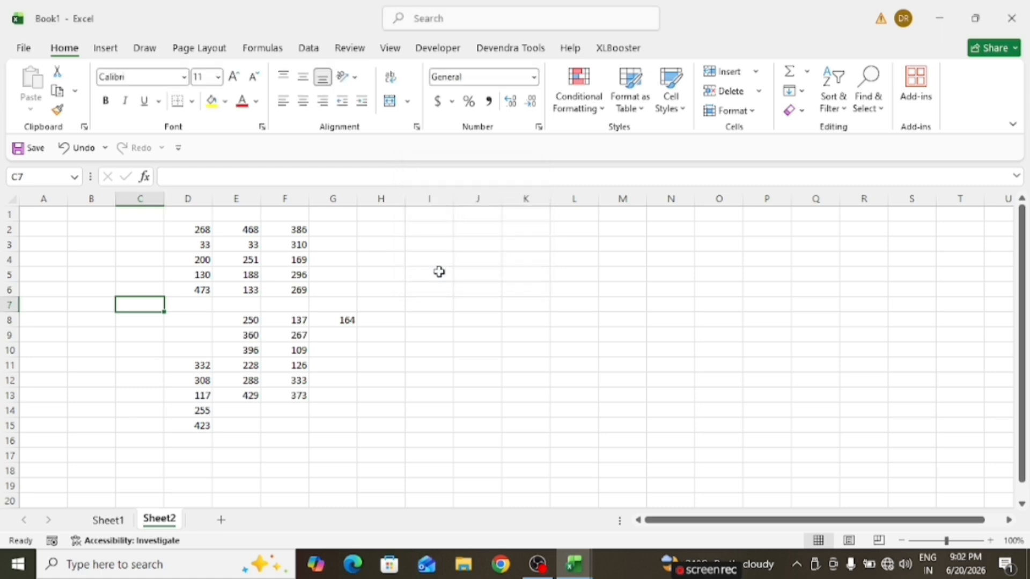
- Delete the empty cell D9, shifting the rest of row 9 left
left_click(199, 290)
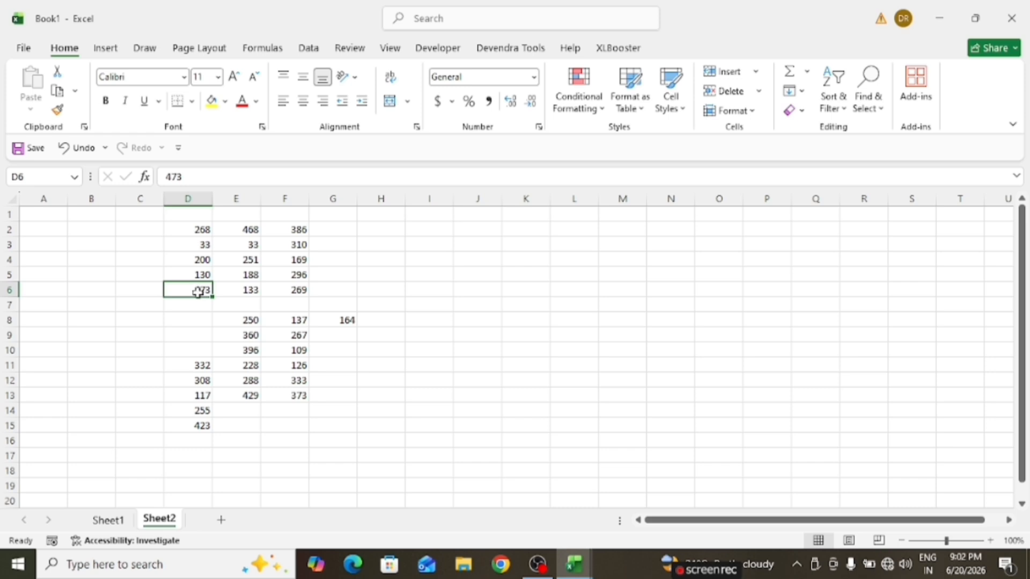
left_click(210, 337)
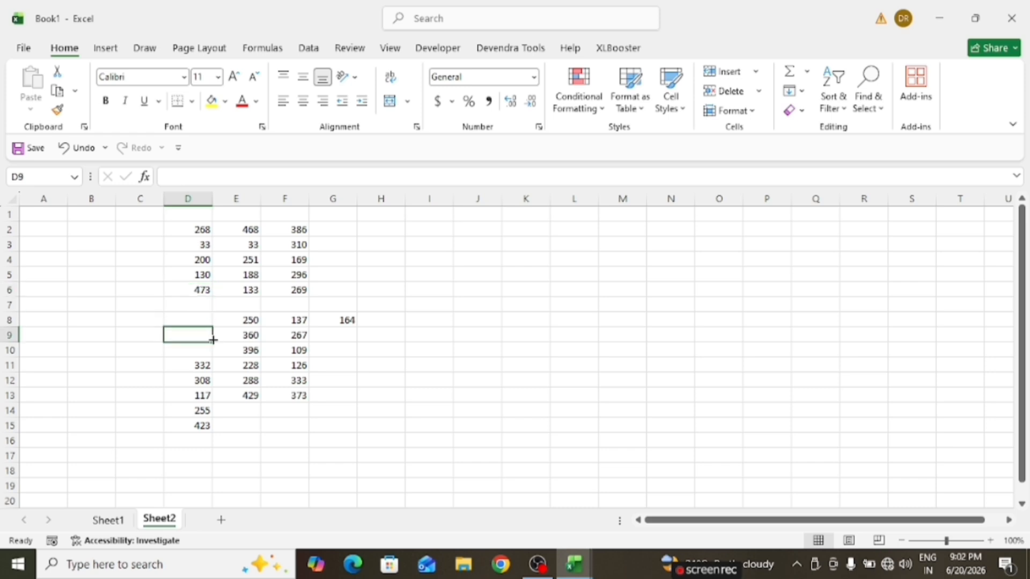
left_click(757, 90)
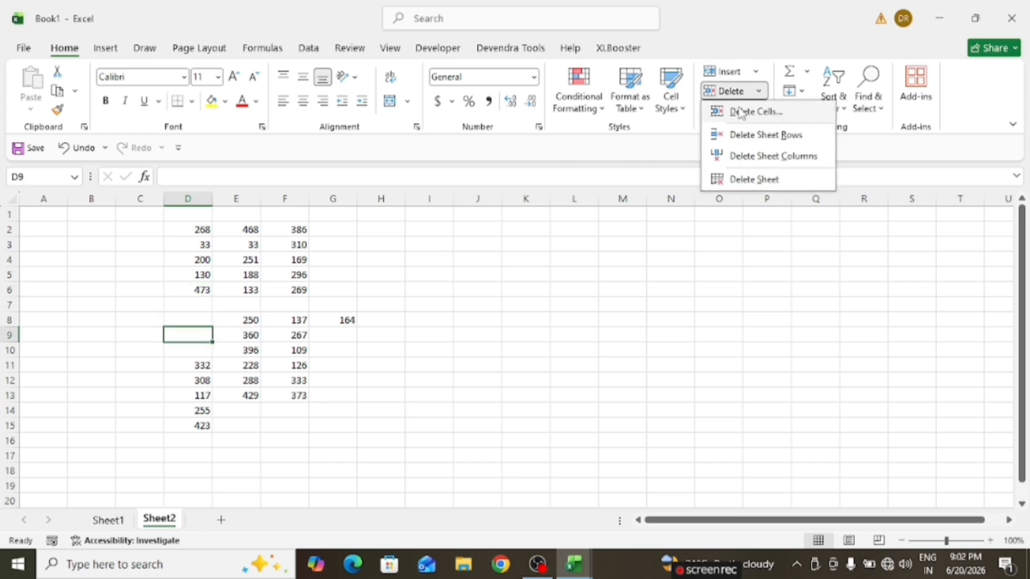
left_click(741, 113)
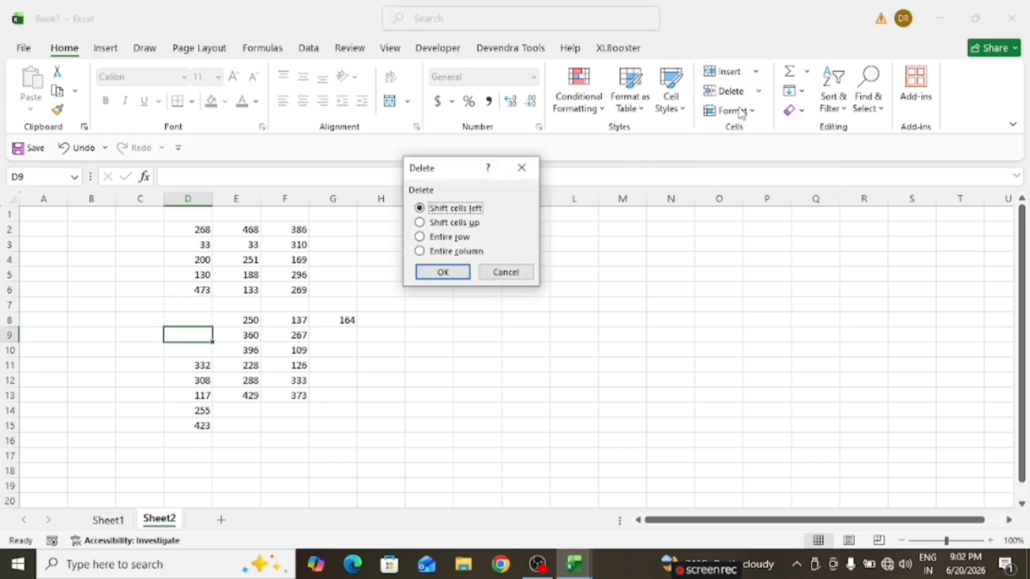
left_click(457, 277)
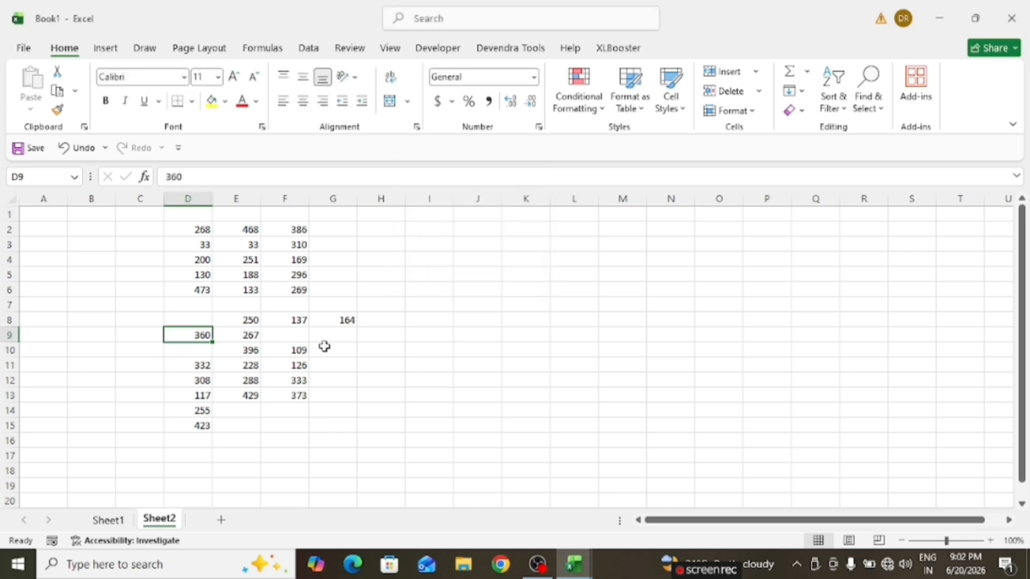
- Set the height of row 9 to 25 and reset it with AutoFit Row Height
left_click(756, 113)
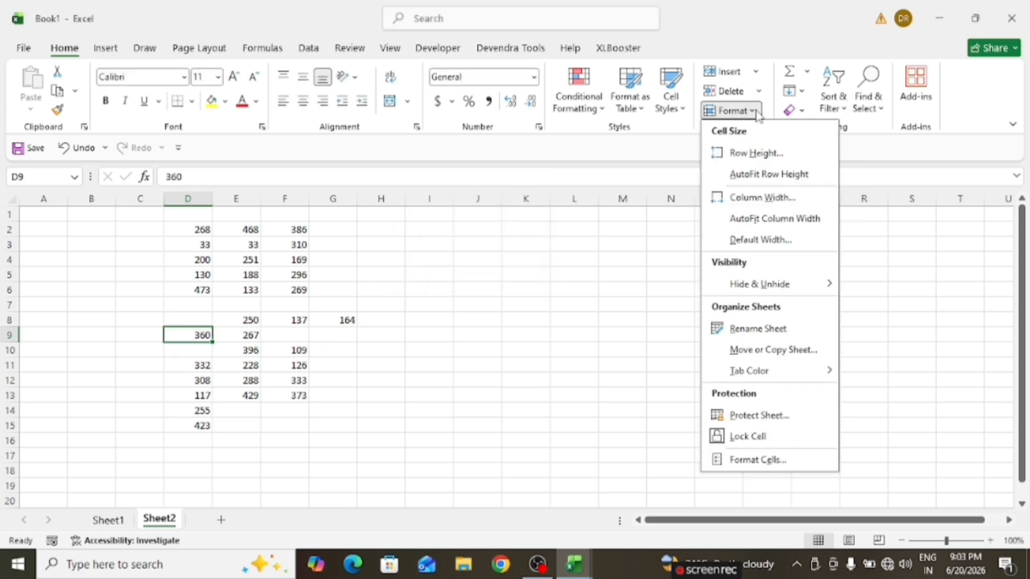
left_click(756, 153)
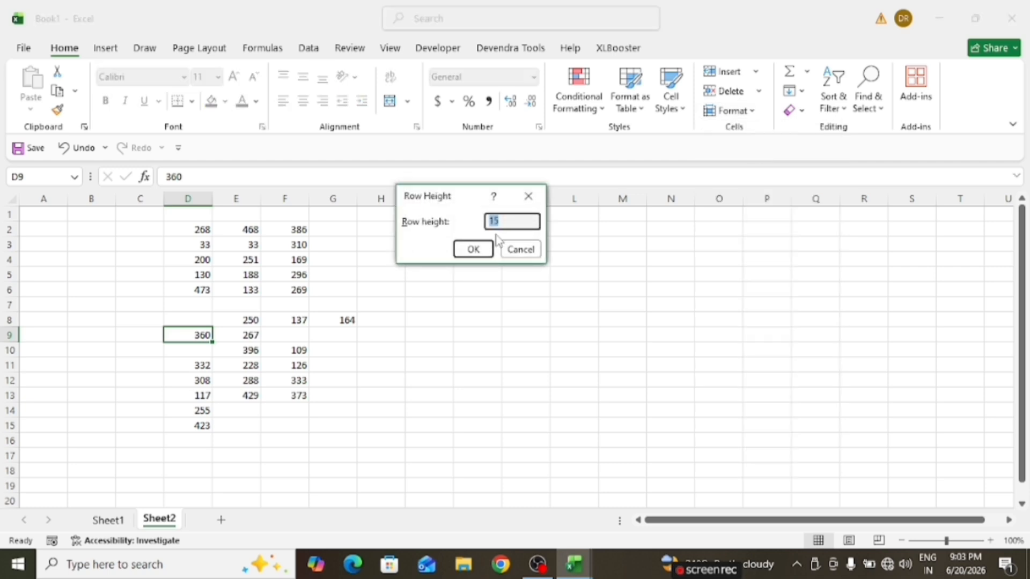
type("25")
key("Return")
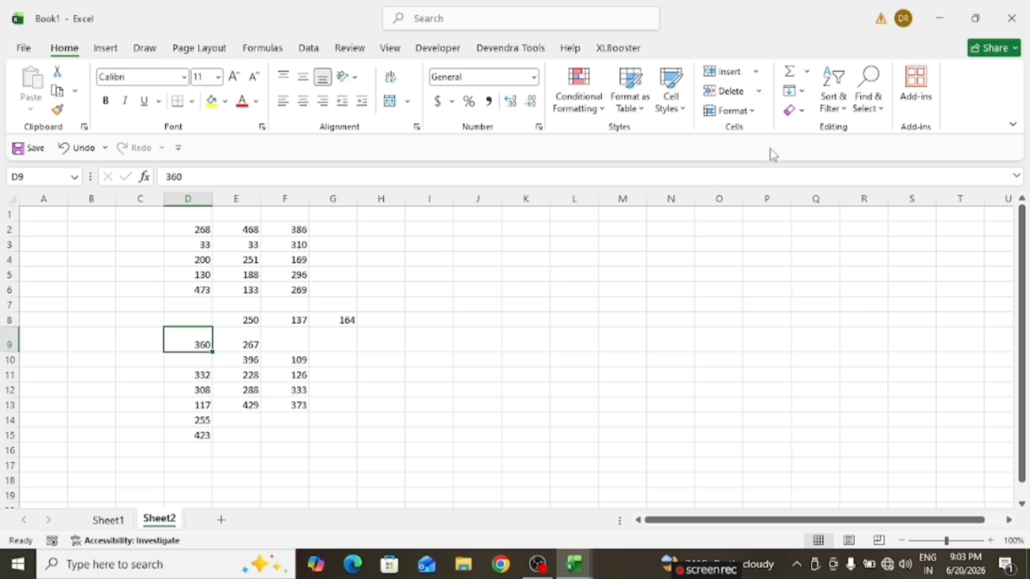
left_click(748, 112)
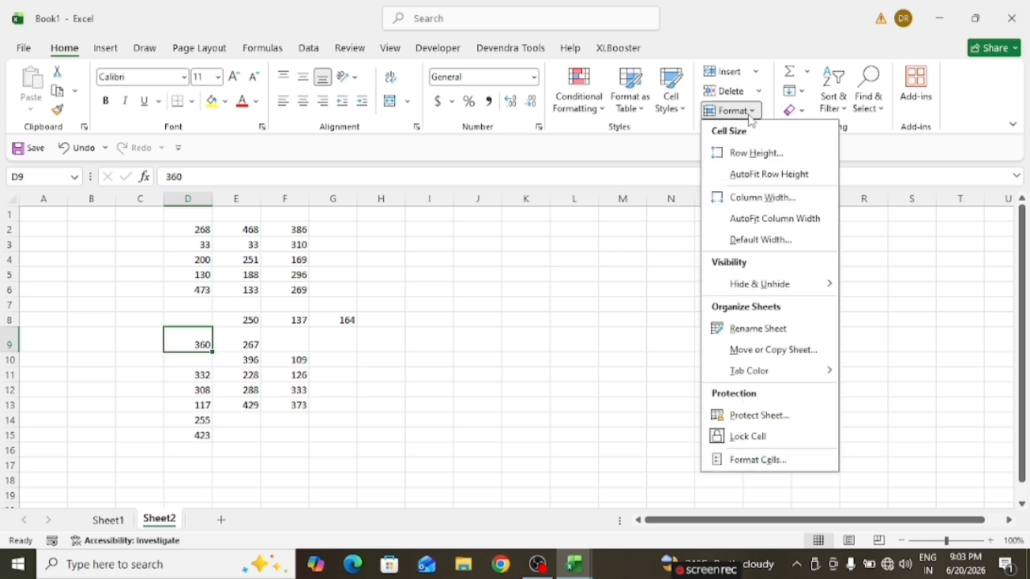
left_click(767, 174)
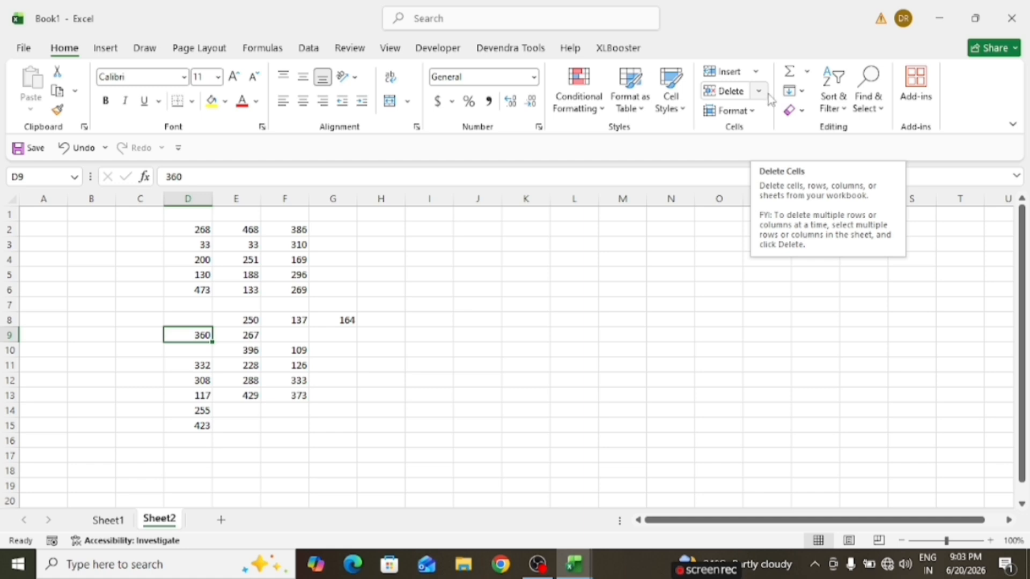
- Set the width of column D to 18
left_click(753, 111)
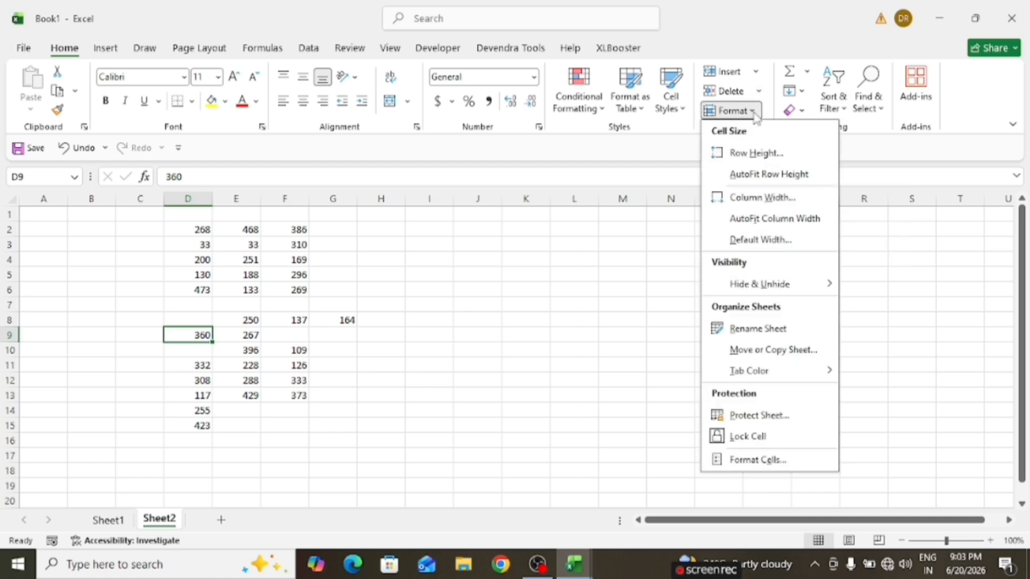
left_click(766, 198)
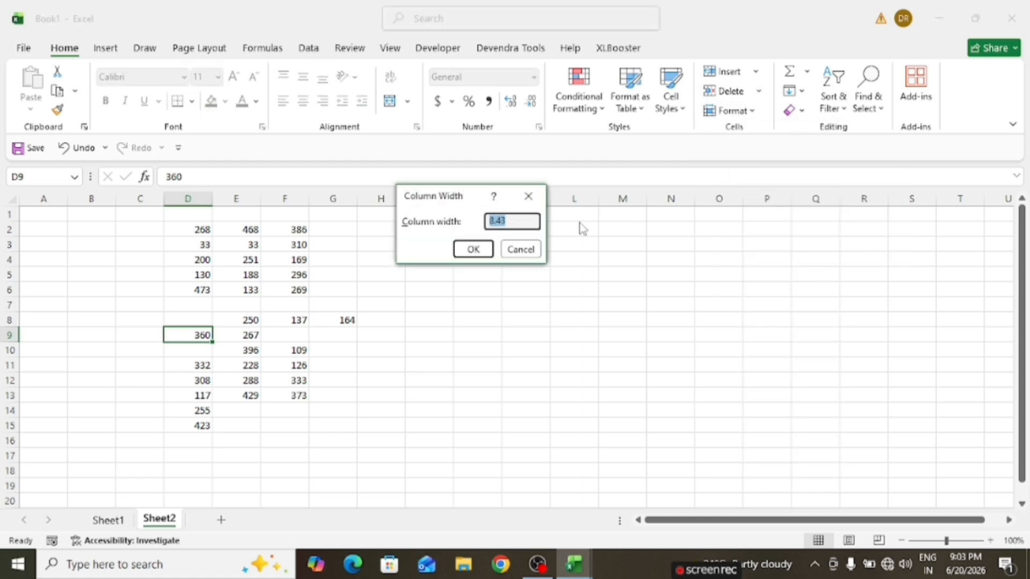
type("18")
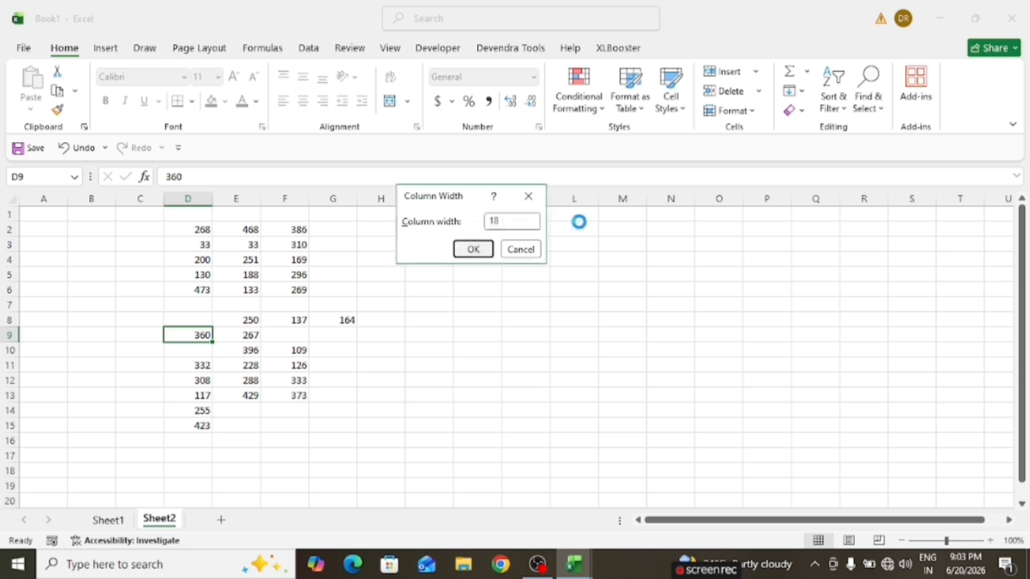
key("Return")
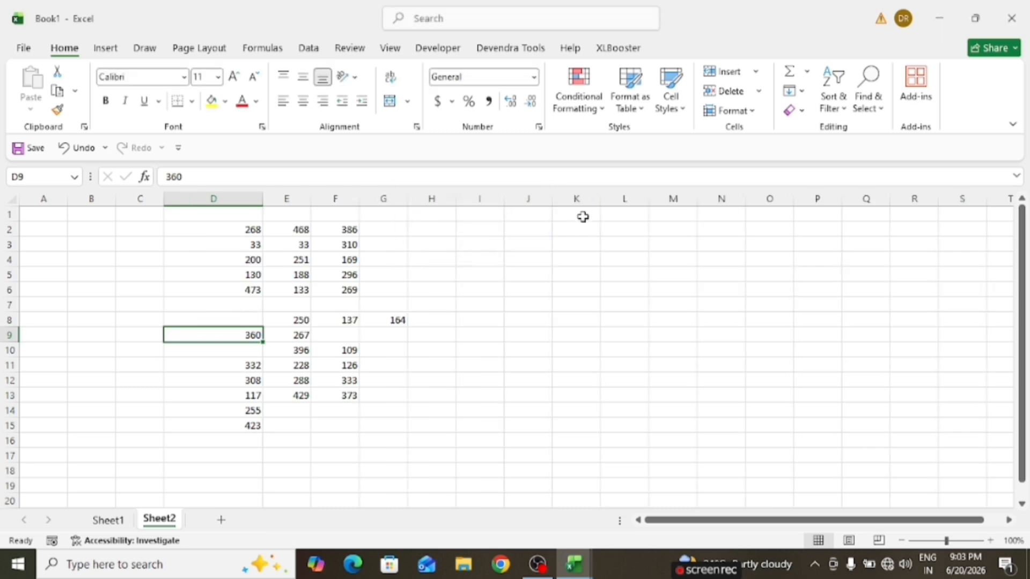
- AutoFit the width of column D to its contents
left_click(753, 111)
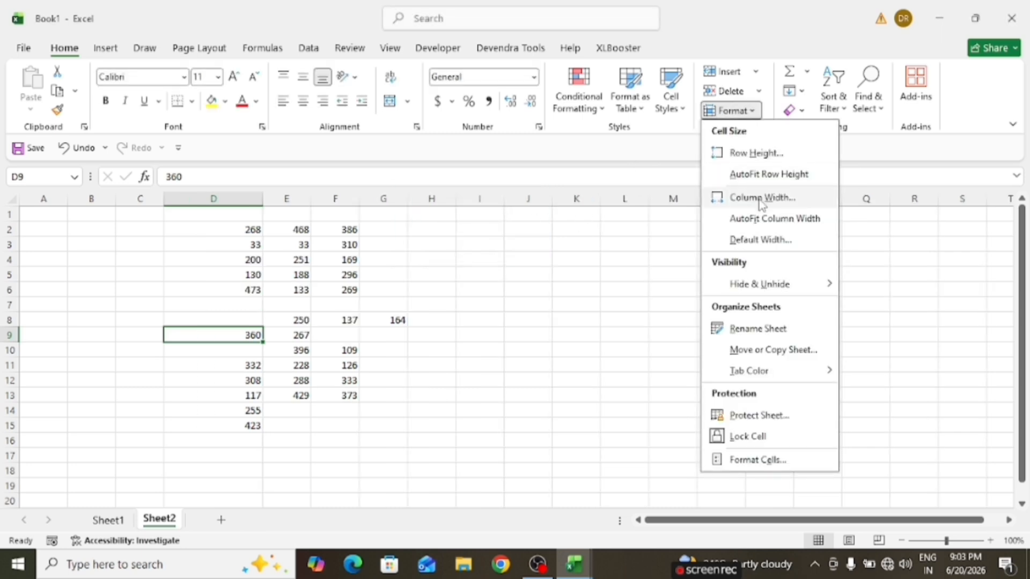
left_click(758, 218)
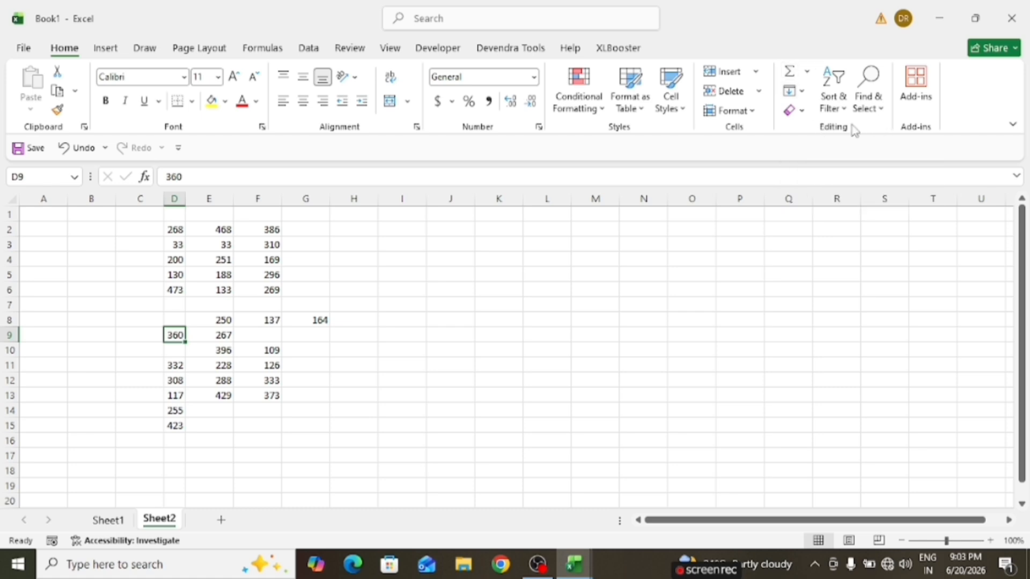
left_click(513, 244)
- Insert an AutoSum of F2:F6 in cell F7
left_click(257, 304)
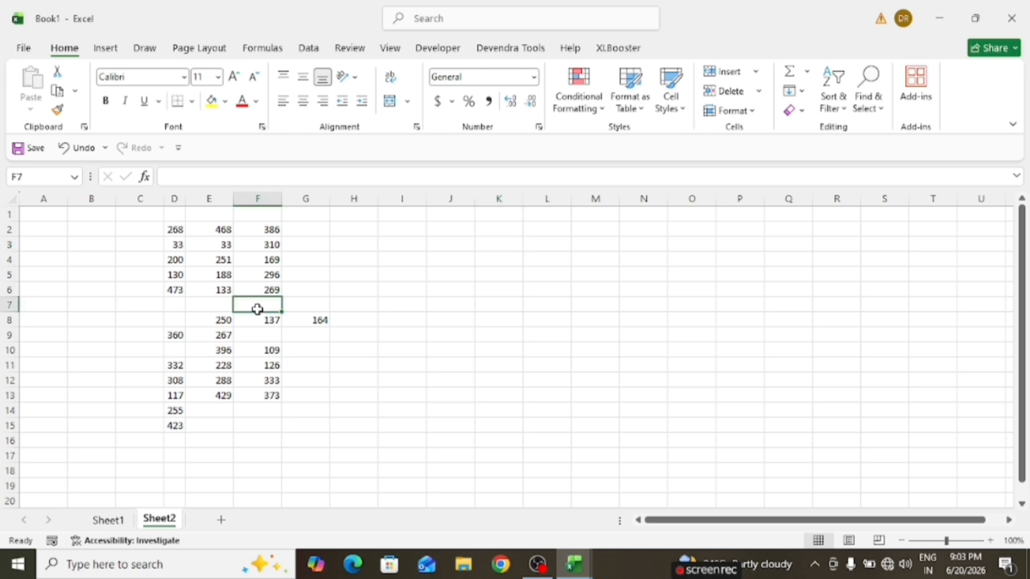
left_click(797, 72)
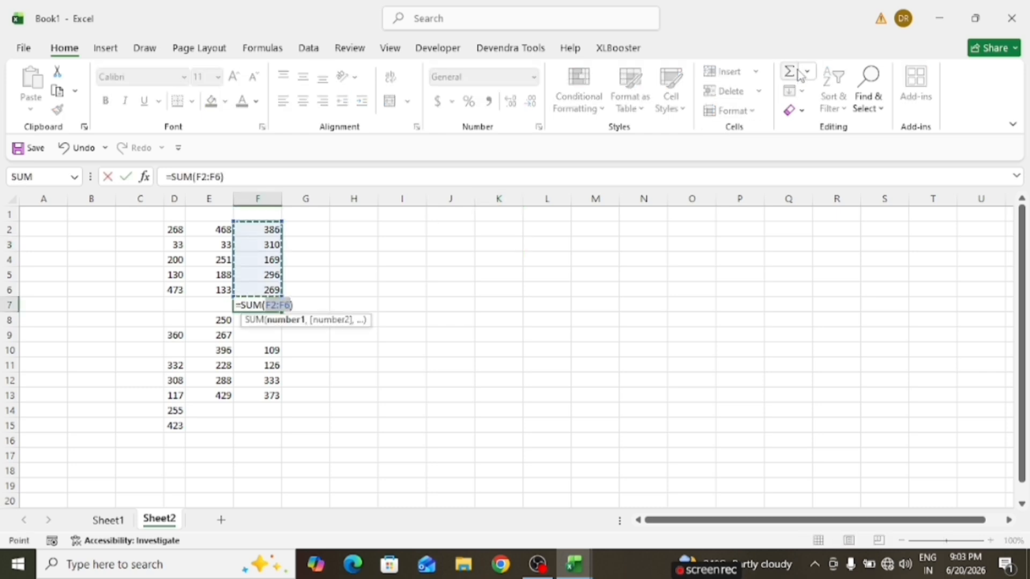
key("Return")
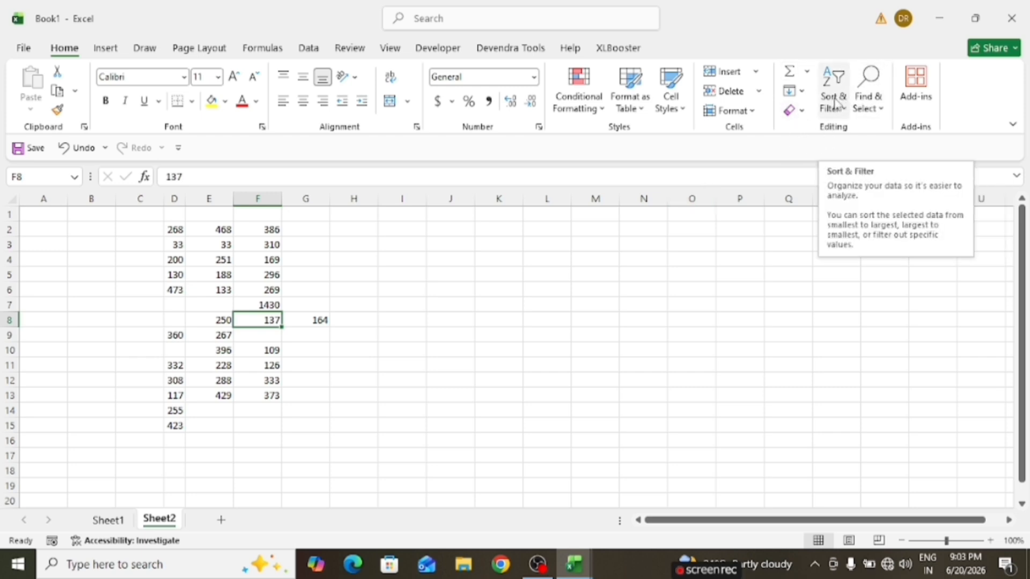
- On Sheet1, select the table data in E6:H10 and sort it by the name column from A to Z
left_click(107, 521)
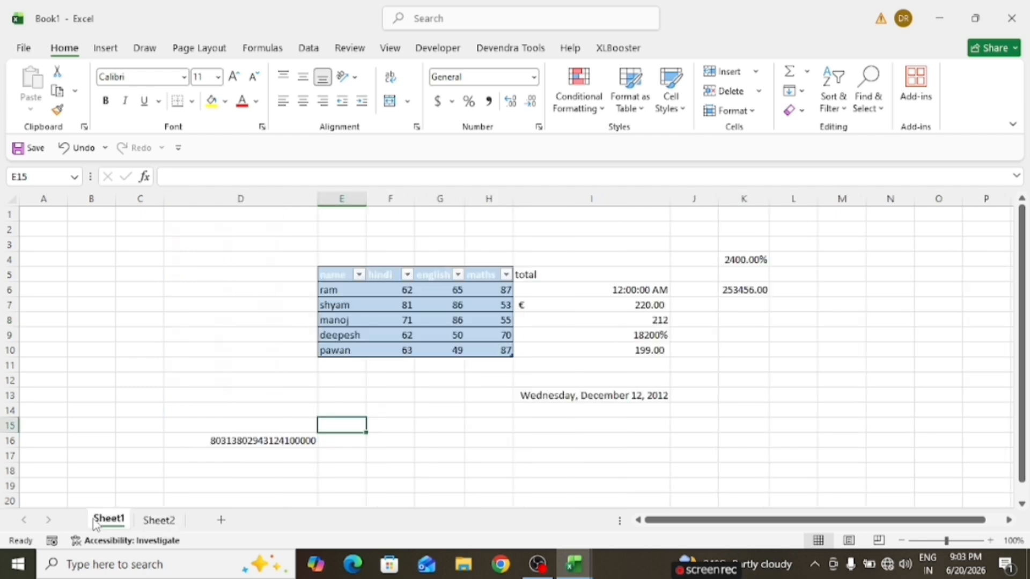
left_click(837, 75)
left_click(877, 130)
left_click(340, 279)
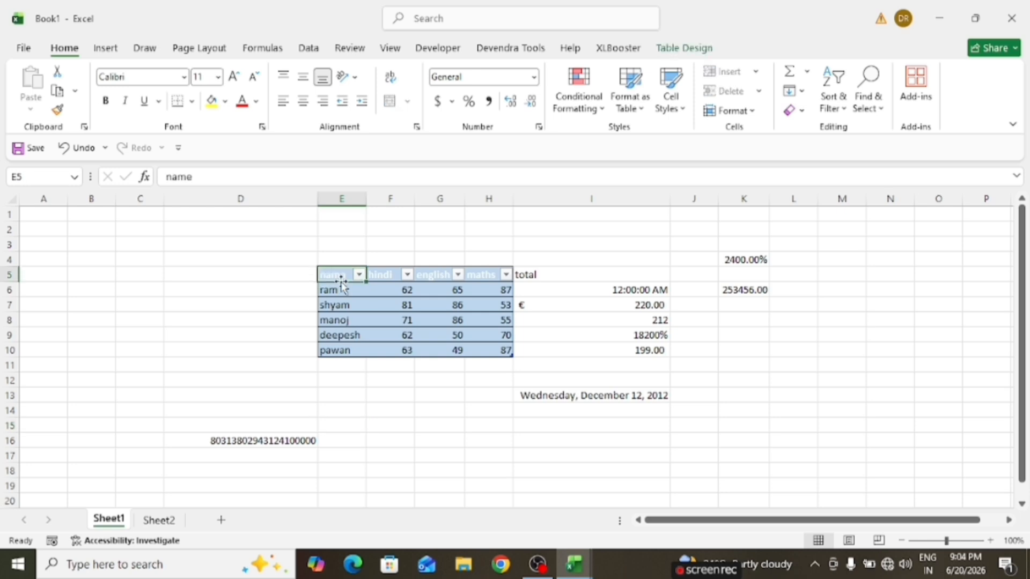
key("Down")
key("shift+Right")
key("shift+Right")
key("shift+Right")
key("shift+Right")
key("shift+Down")
key("shift+Down")
key("shift+Left")
key("shift+Left")
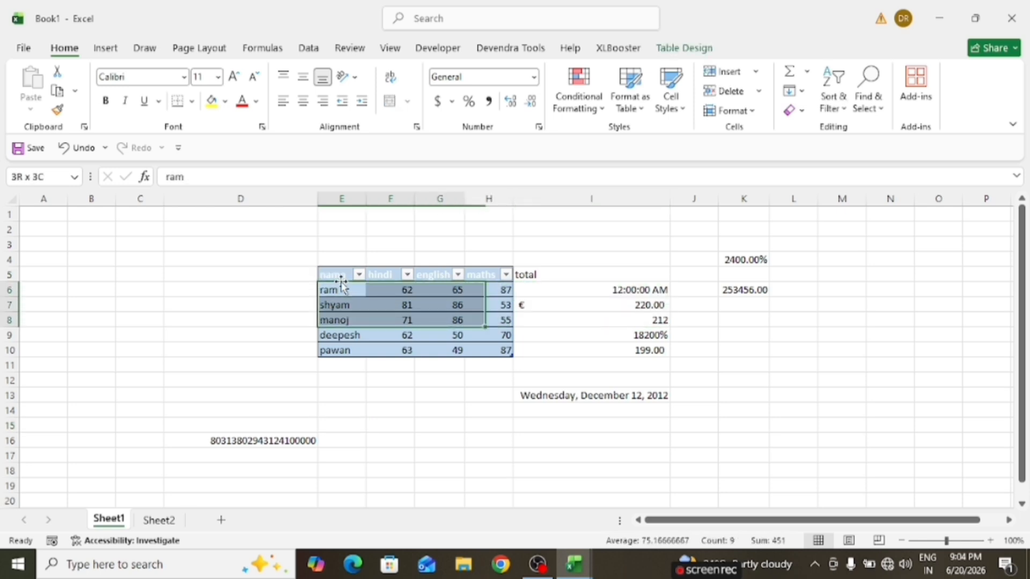
key("shift+Down")
key("shift+Down")
key("shift+Right")
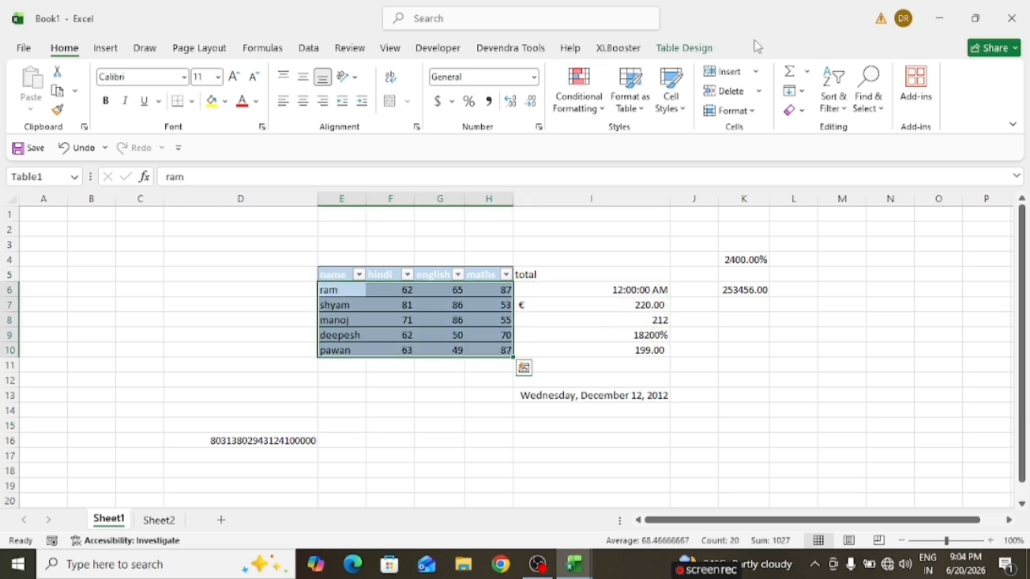
left_click(830, 91)
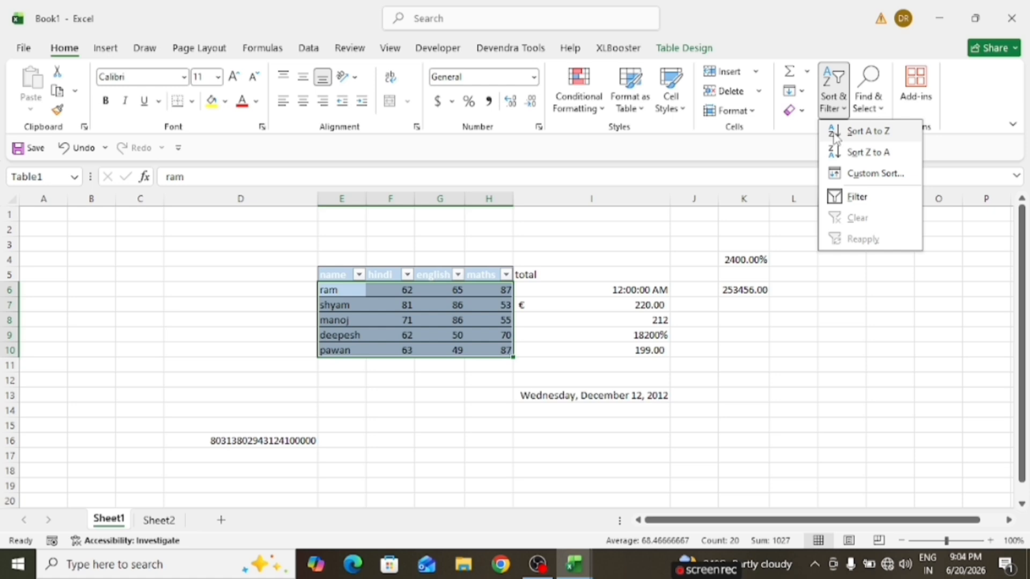
left_click(834, 134)
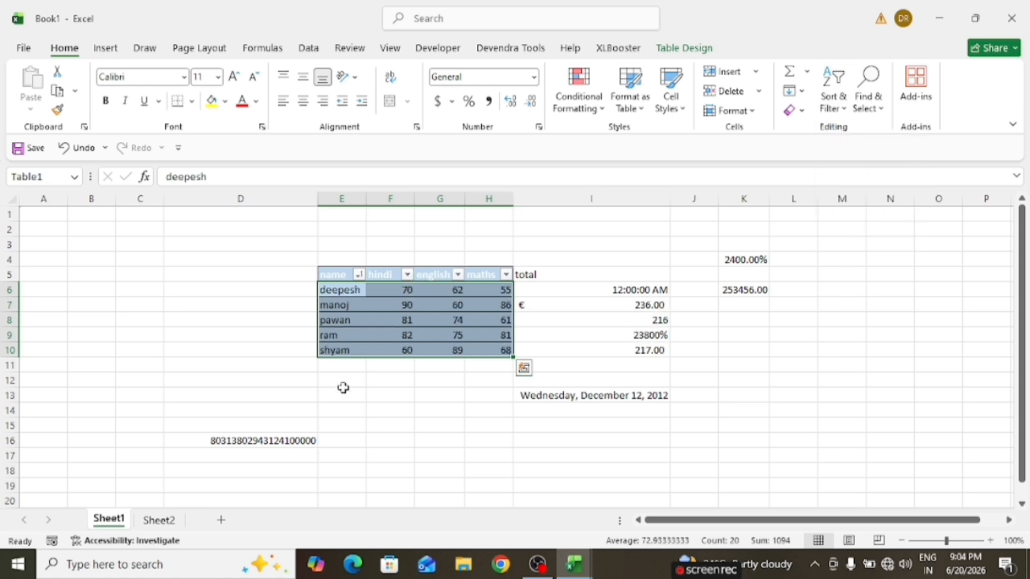
- Sort the selected table data by the name column in descending order, Z to A
left_click(833, 89)
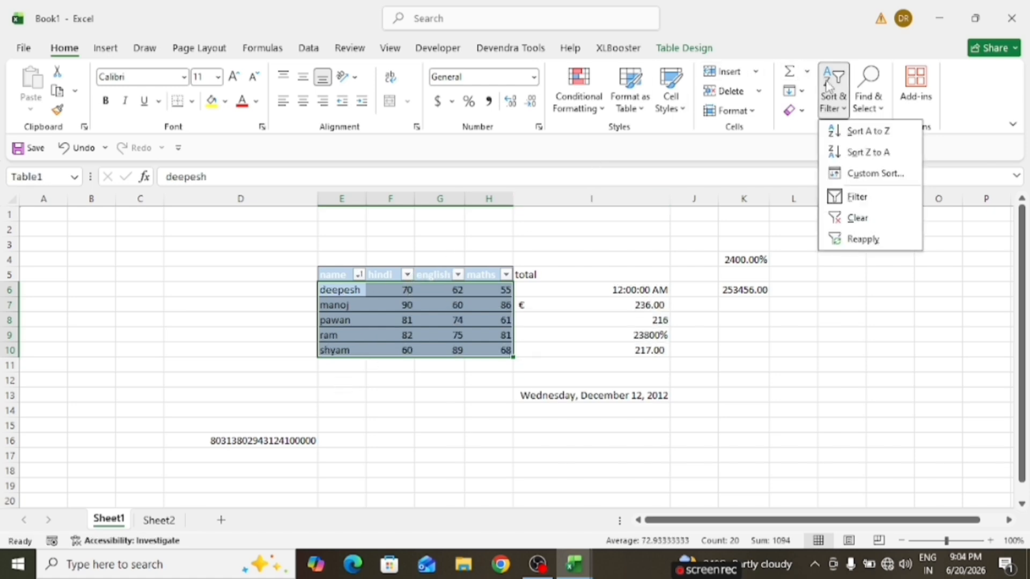
left_click(880, 156)
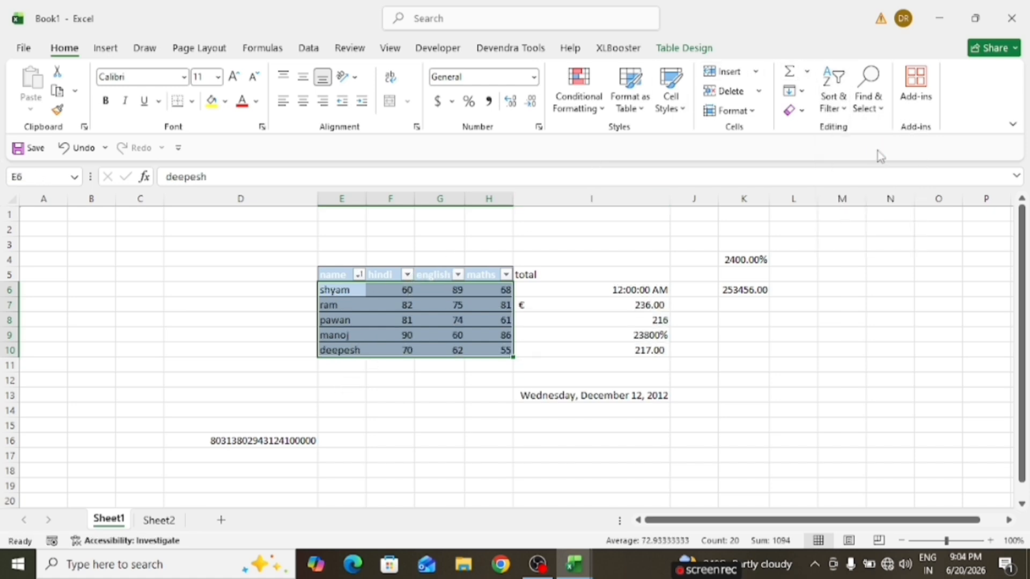
- Turn the table's header filter arrows off and back on
left_click(833, 91)
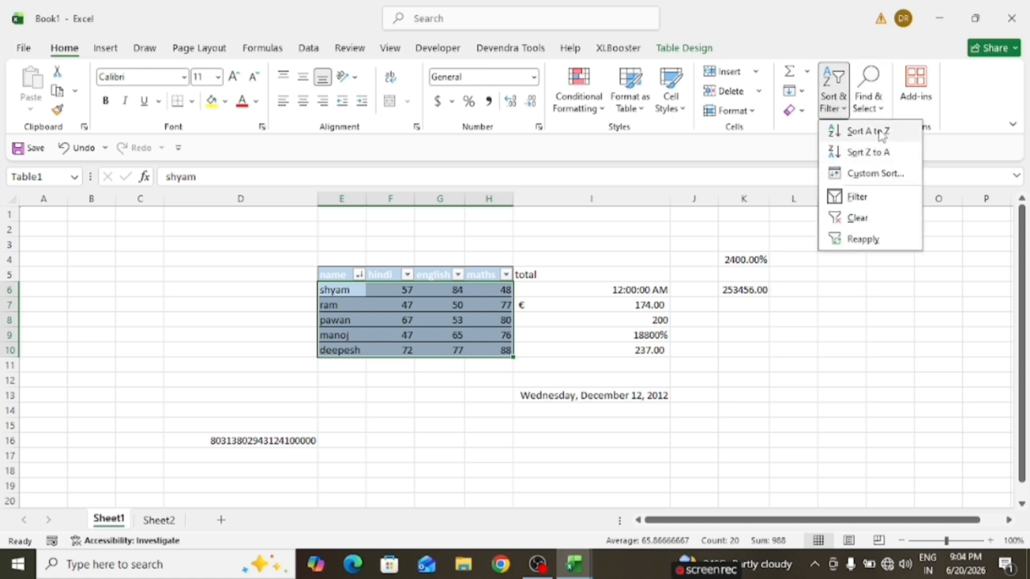
left_click(853, 198)
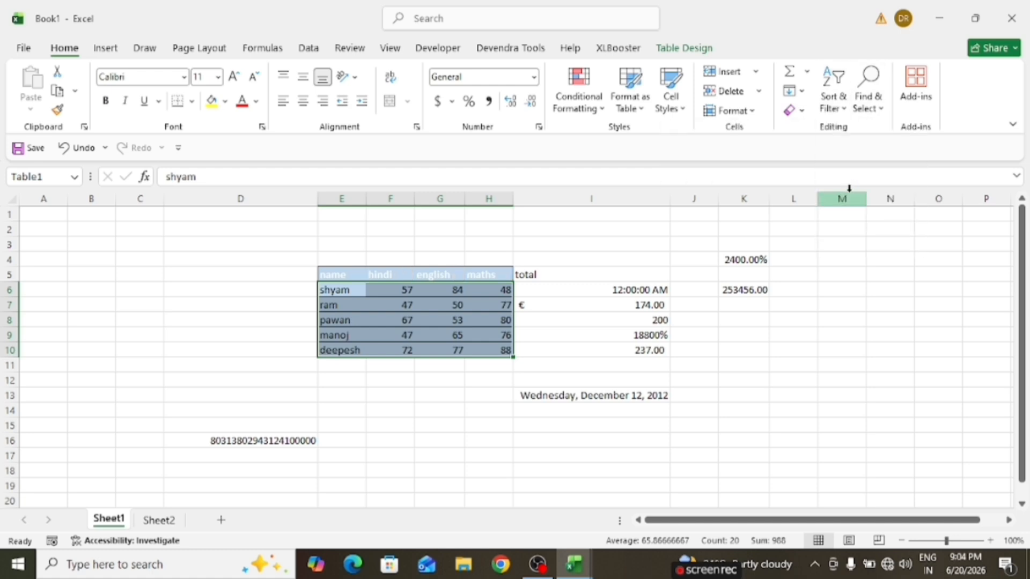
left_click(829, 111)
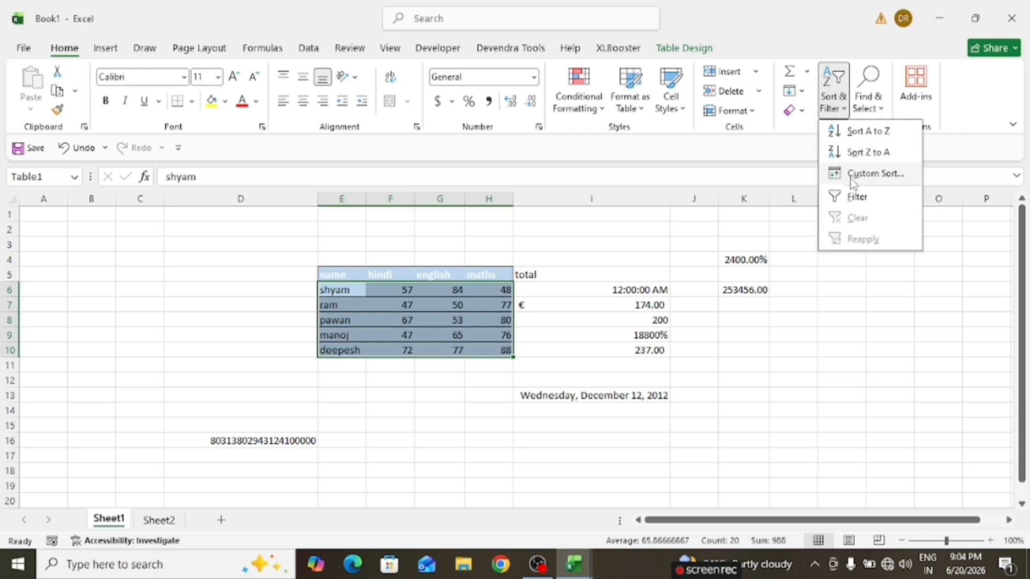
left_click(851, 196)
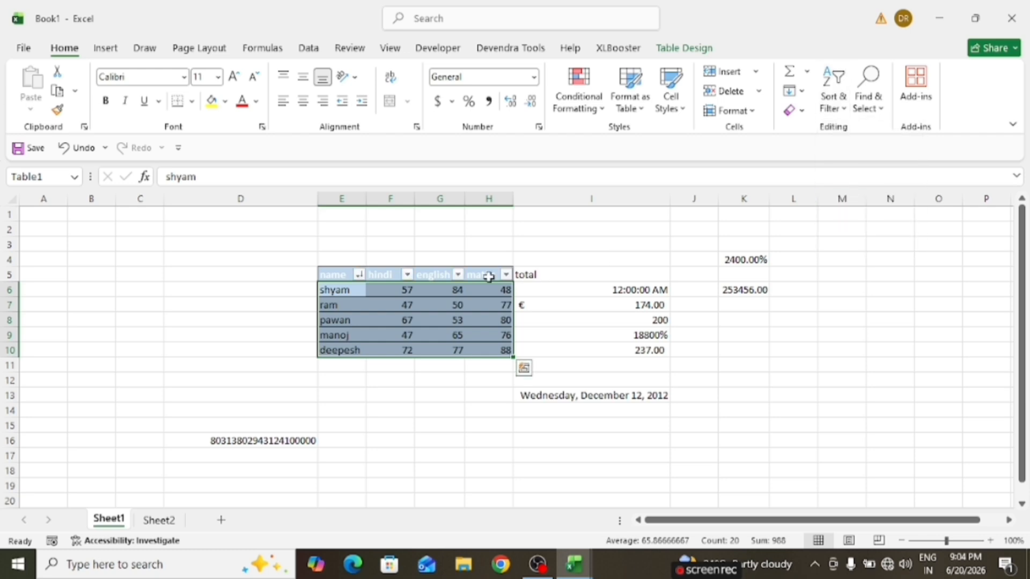
- Filter the table's name column to show only the first name in the filter list
left_click(409, 275)
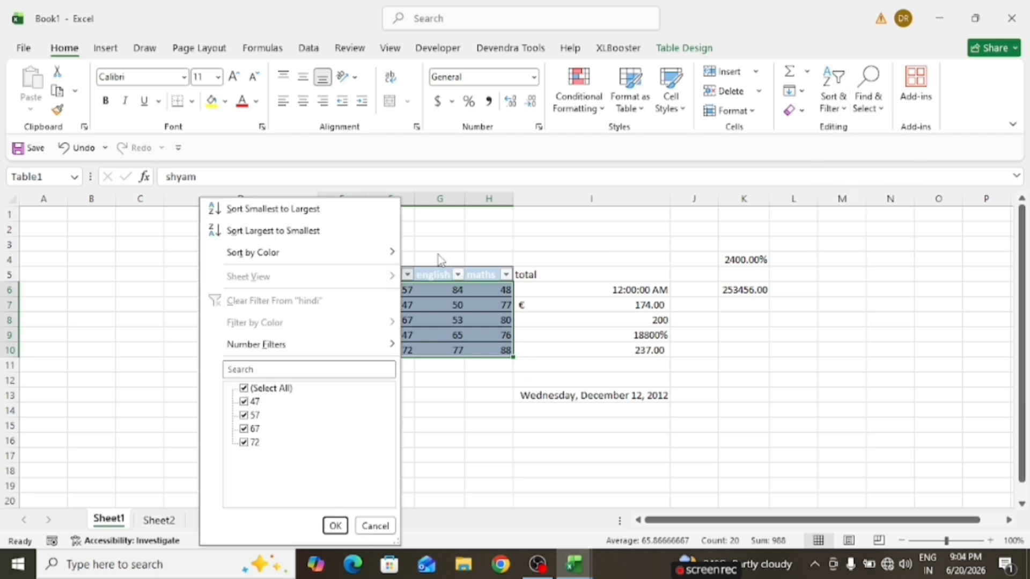
left_click(455, 246)
left_click(357, 276)
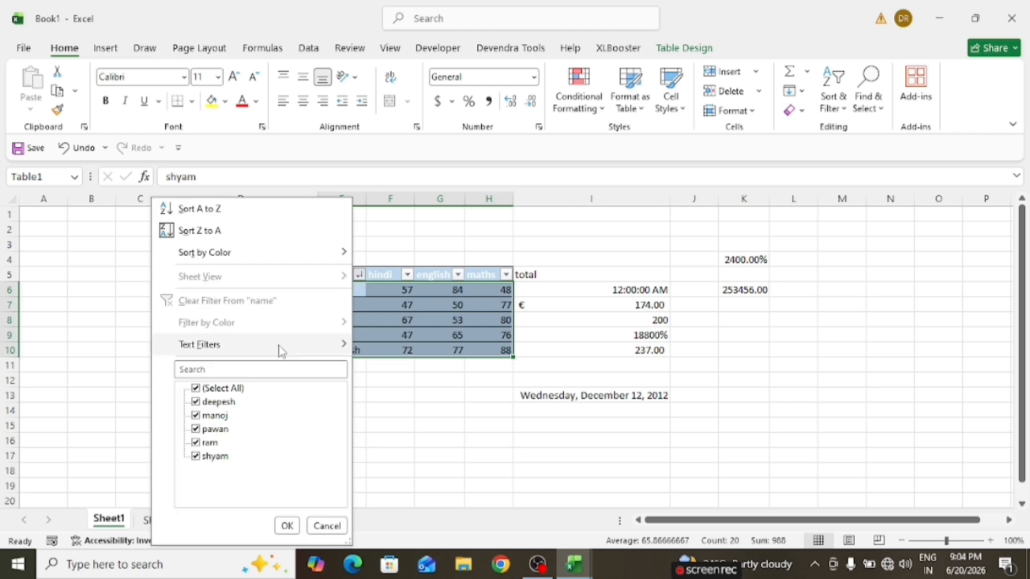
left_click(228, 388)
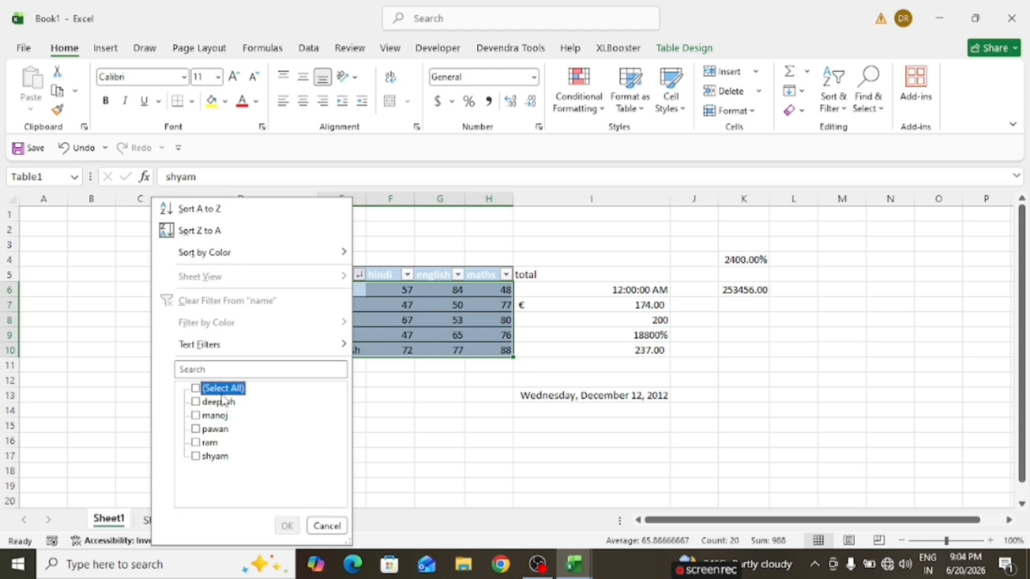
left_click(220, 404)
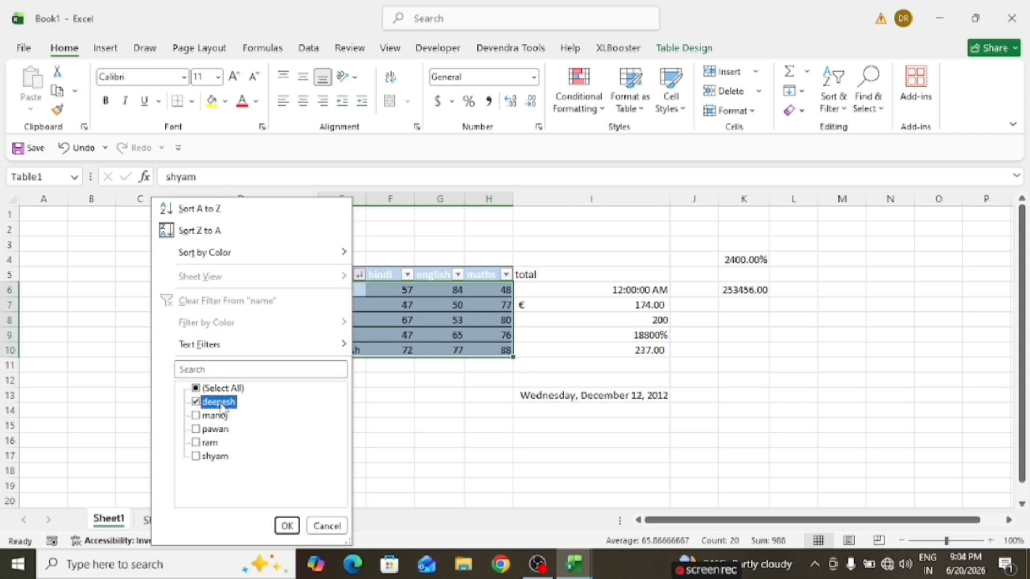
left_click(287, 525)
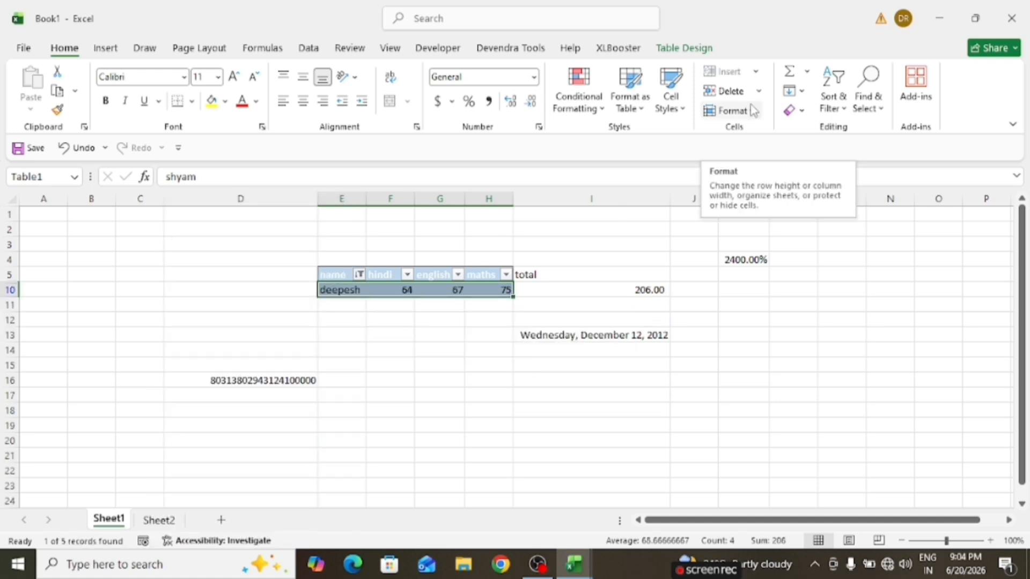
left_click(637, 230)
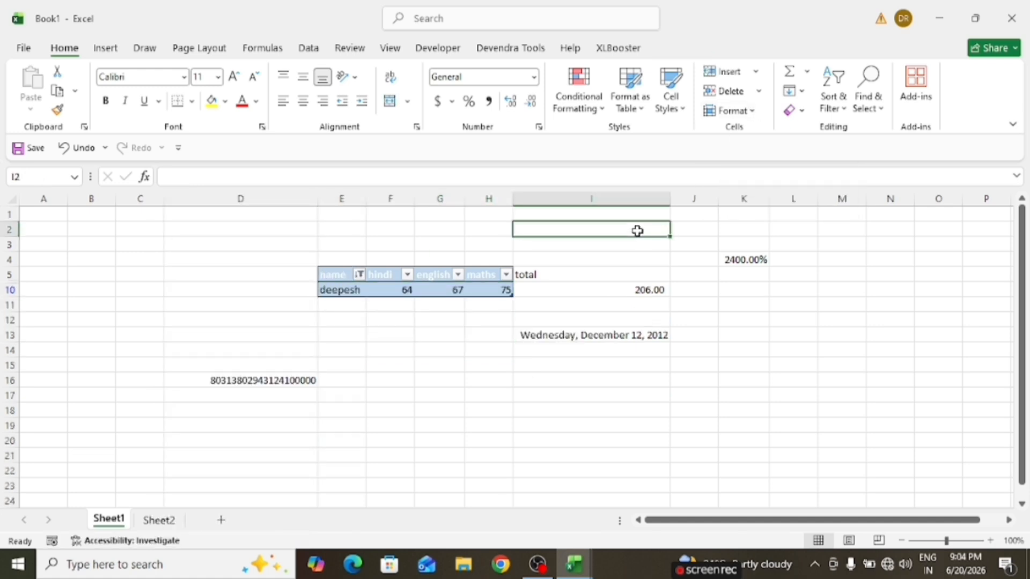